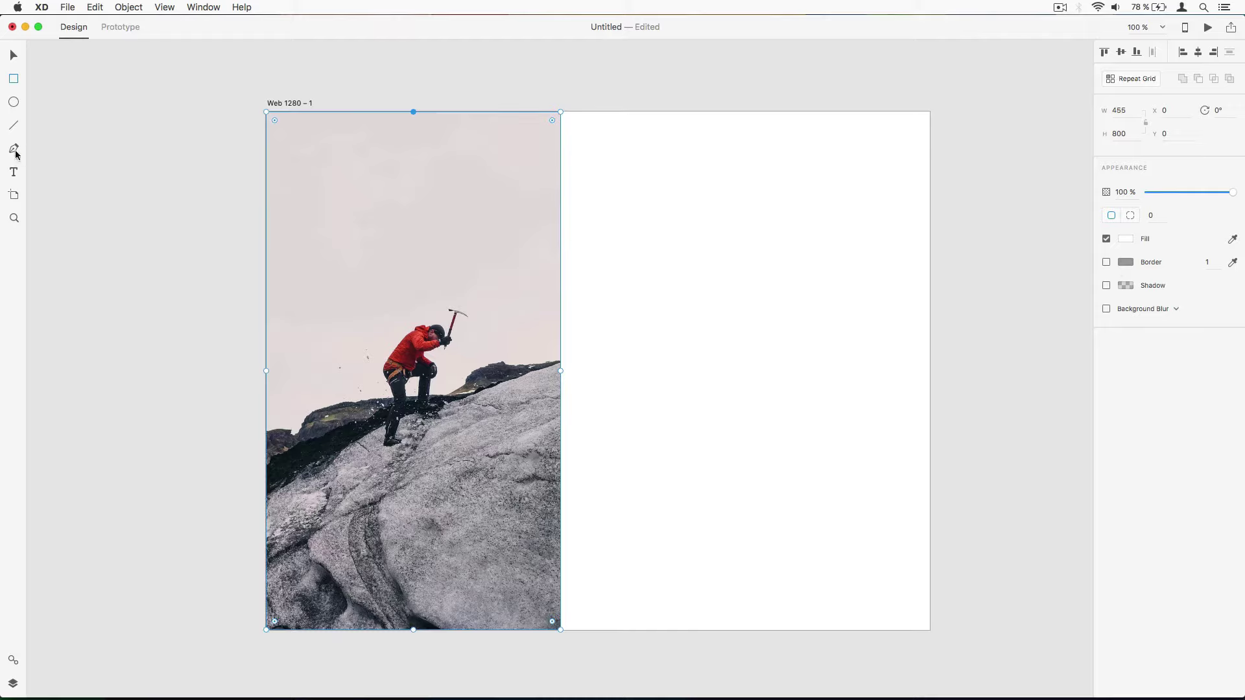
- Draw a closed two-peaked mountain outline, about 67 by 48 px, on the artboard's blank white half with the Pen tool
click(16, 153)
click(658, 410)
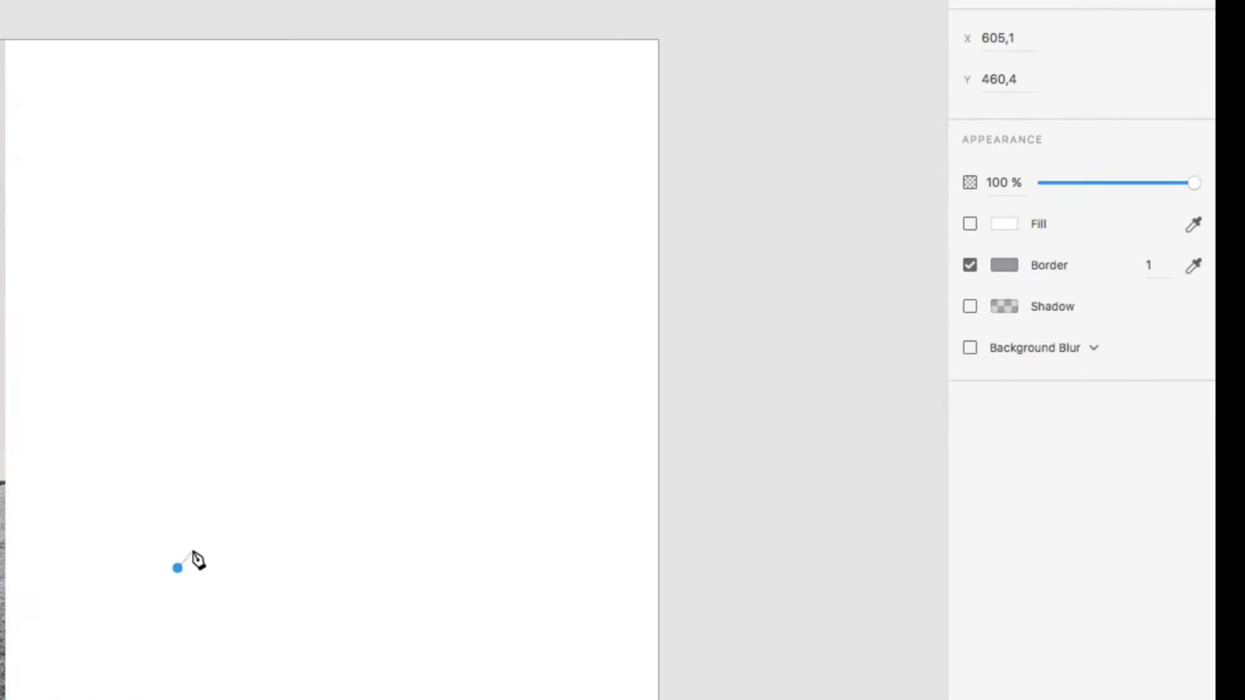
click(194, 540)
click(202, 551)
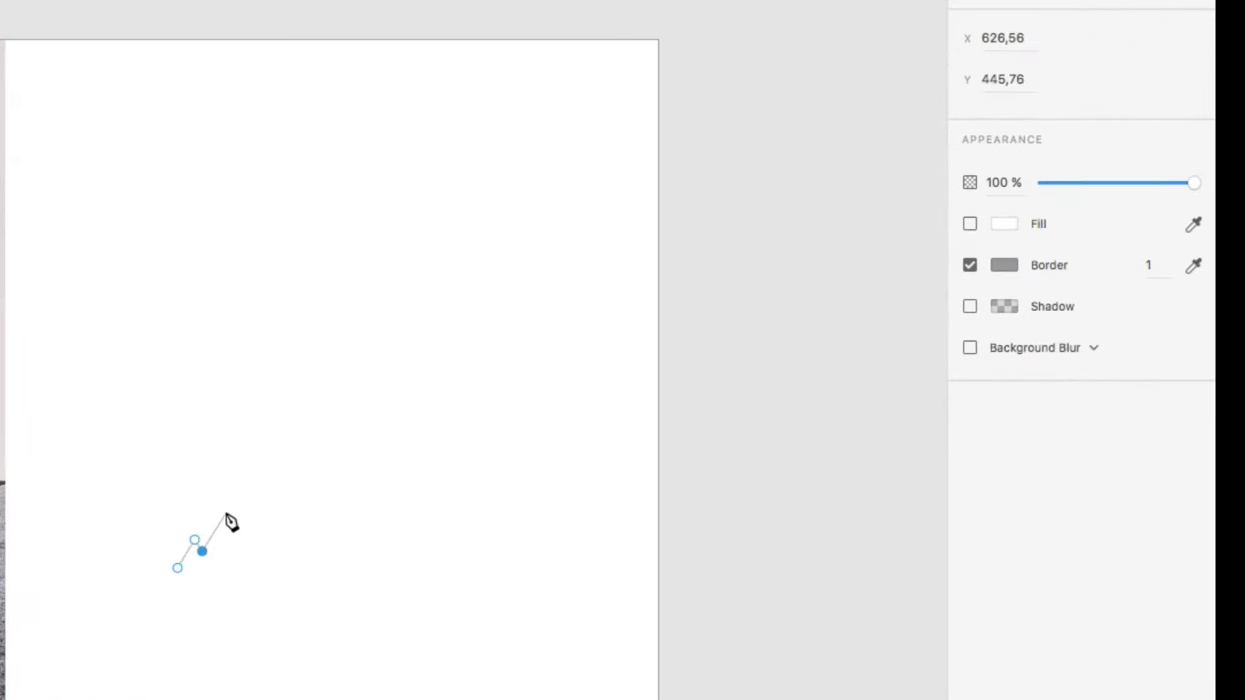
click(226, 513)
click(254, 569)
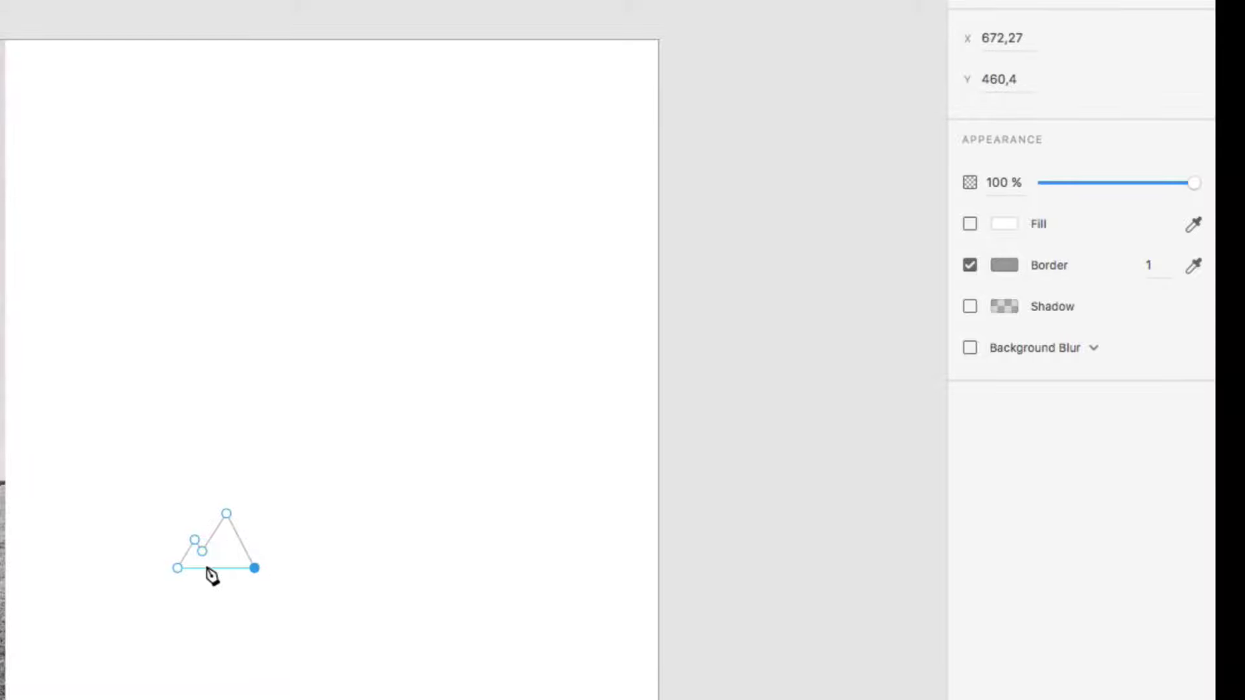
click(177, 568)
- Give the mountain outline a border of width 2 in black (#000000) at 78% alpha
drag(167, 465, 309, 651)
click(1167, 271)
text(2)
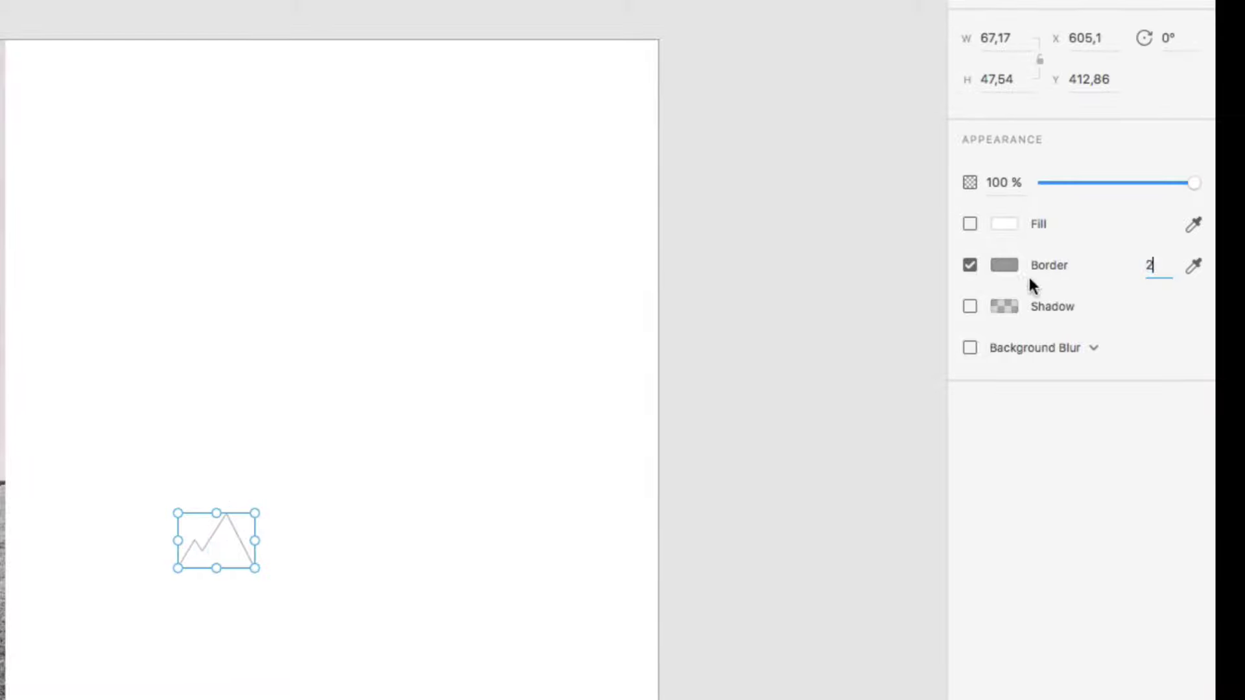
click(1005, 266)
drag(804, 266, 698, 391)
click(921, 325)
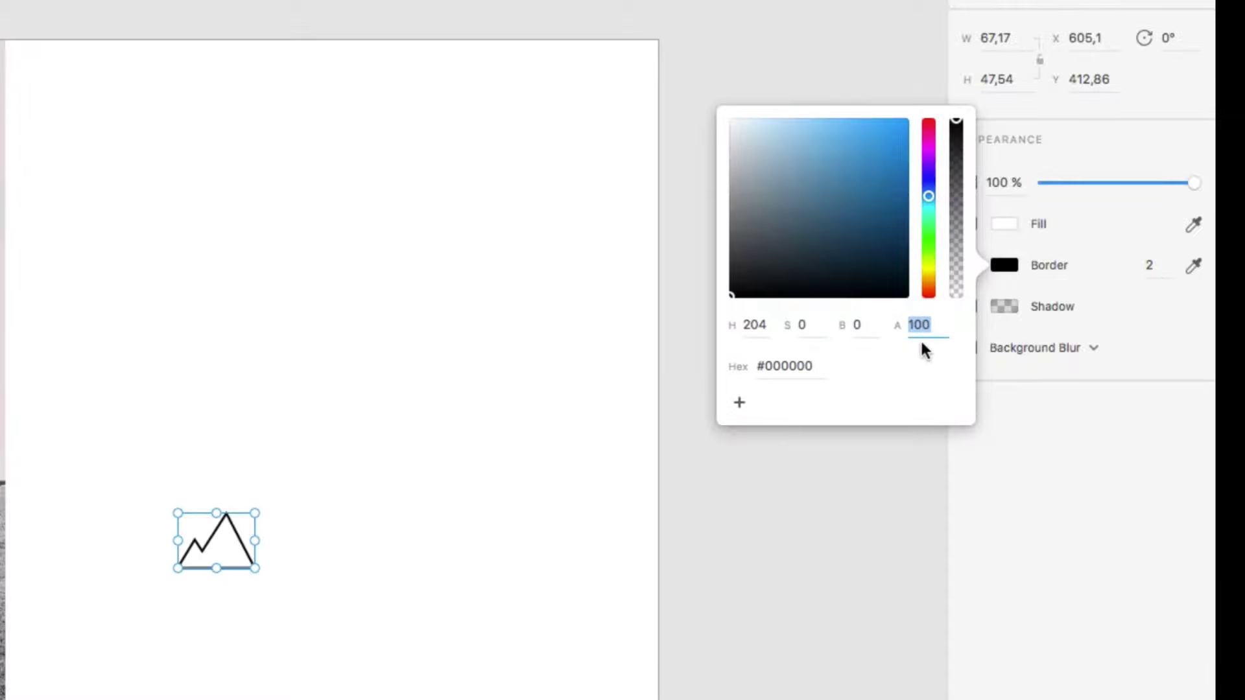
text(78)
key(Return)
- Scale the mountain icon down to a little over half its drawn size
click(417, 428)
drag(126, 492, 320, 634)
drag(260, 568, 242, 557)
click(292, 557)
- Add the text "MOUNTAIN" just beside the mountain icon
key(t)
click(266, 547)
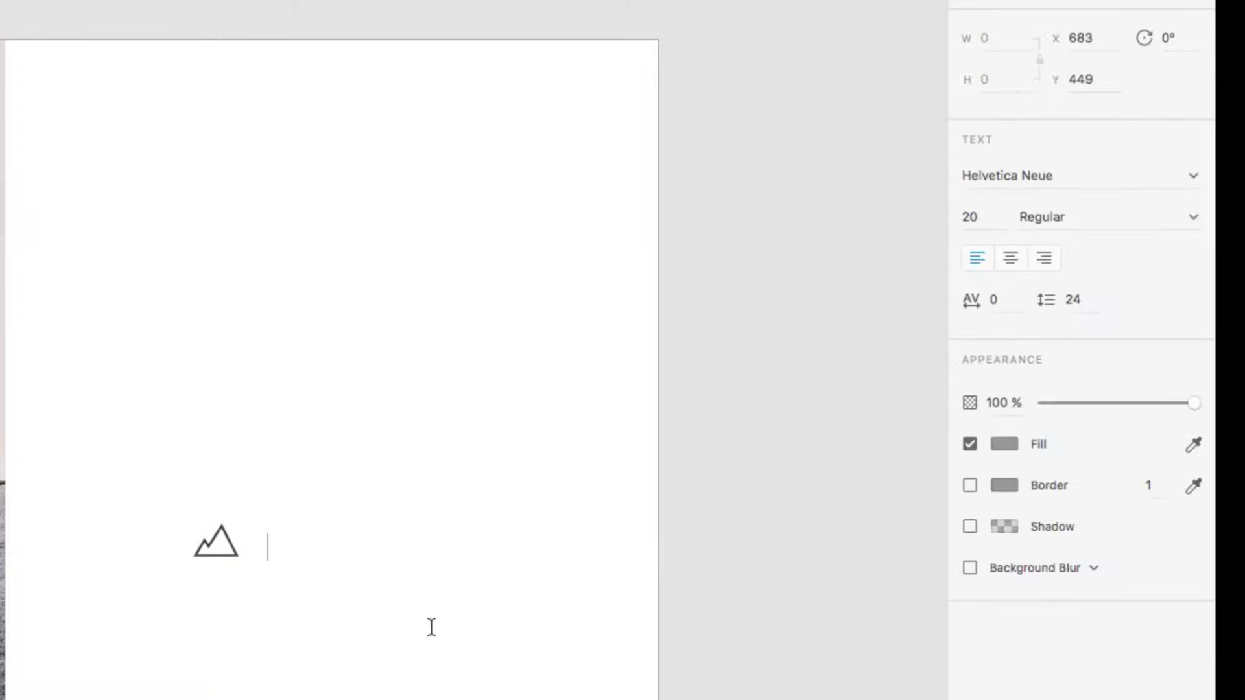
text(MOUNTAIN)
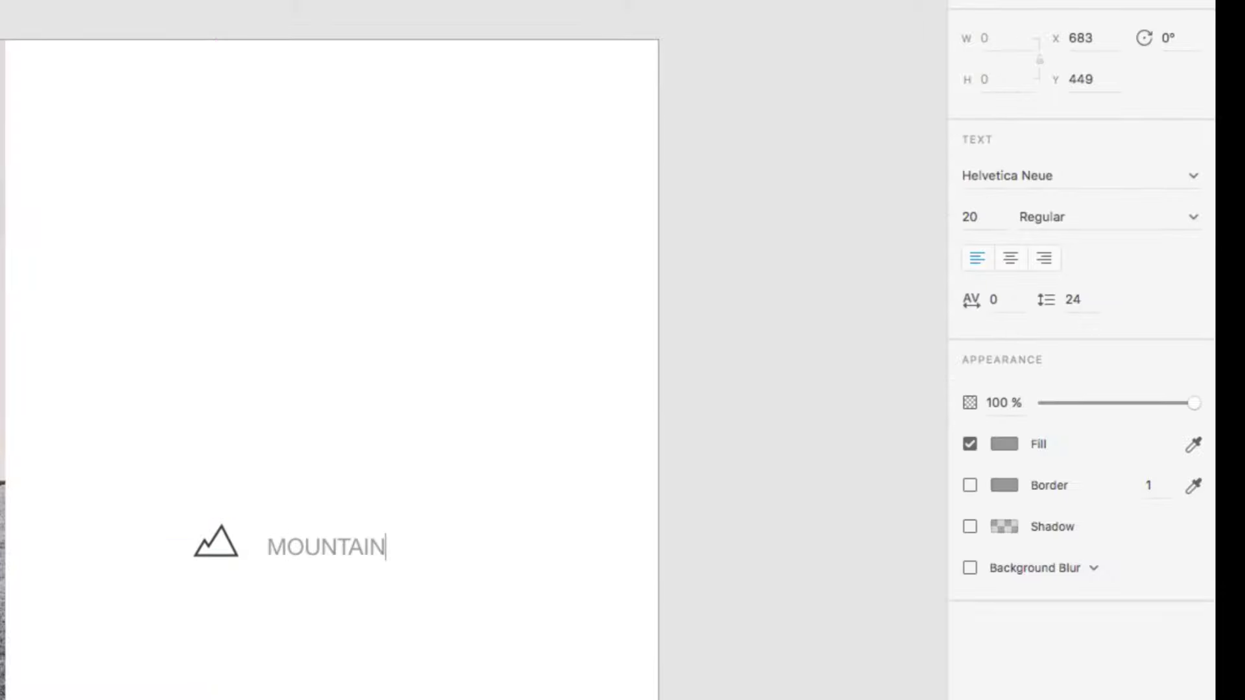
key(Escape)
- Set the MOUNTAIN text's fill to #000000 at 78% alpha
click(1002, 444)
text(000000)
key(Return)
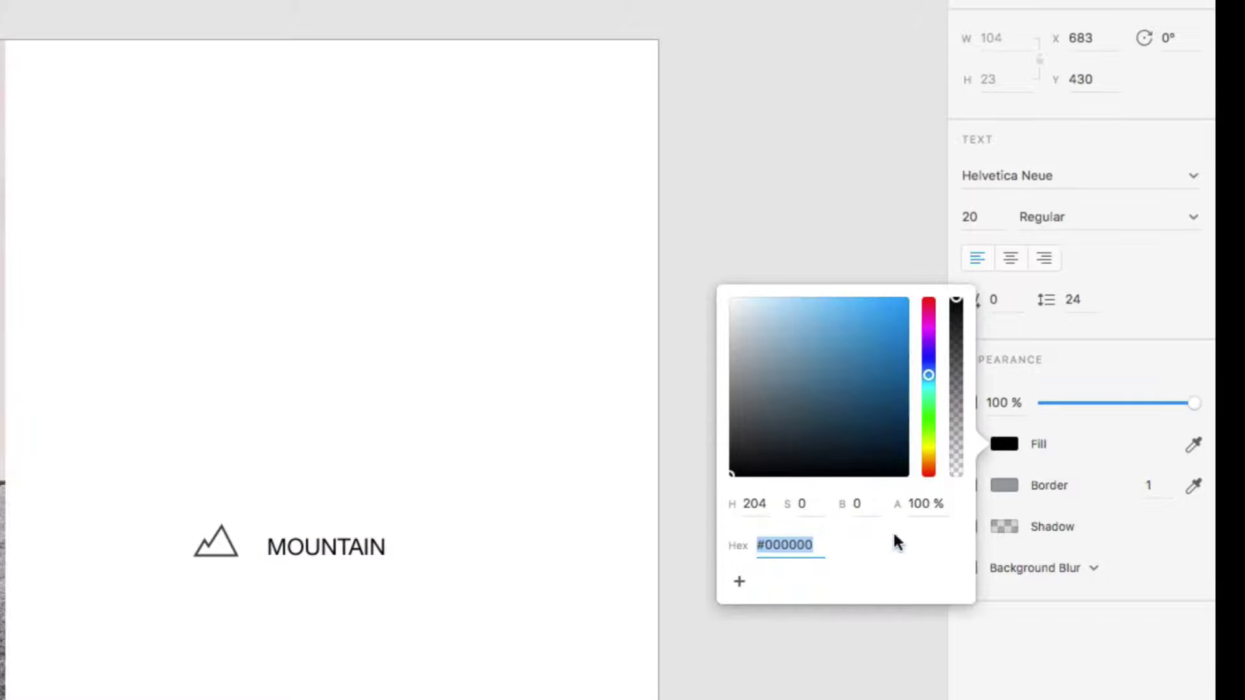
click(919, 504)
text(78)
key(Return)
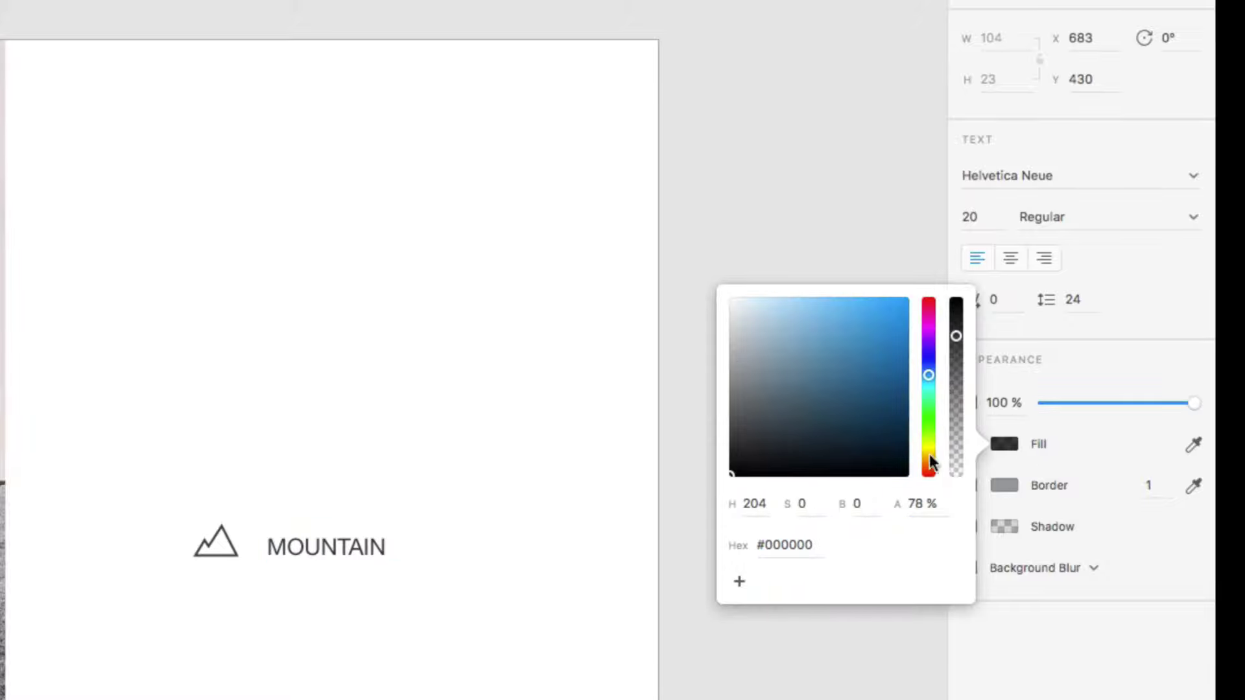
- Format the MOUNTAIN text in Roboto Mono, size 14, Medium weight
click(1056, 174)
text(Roboto Mono)
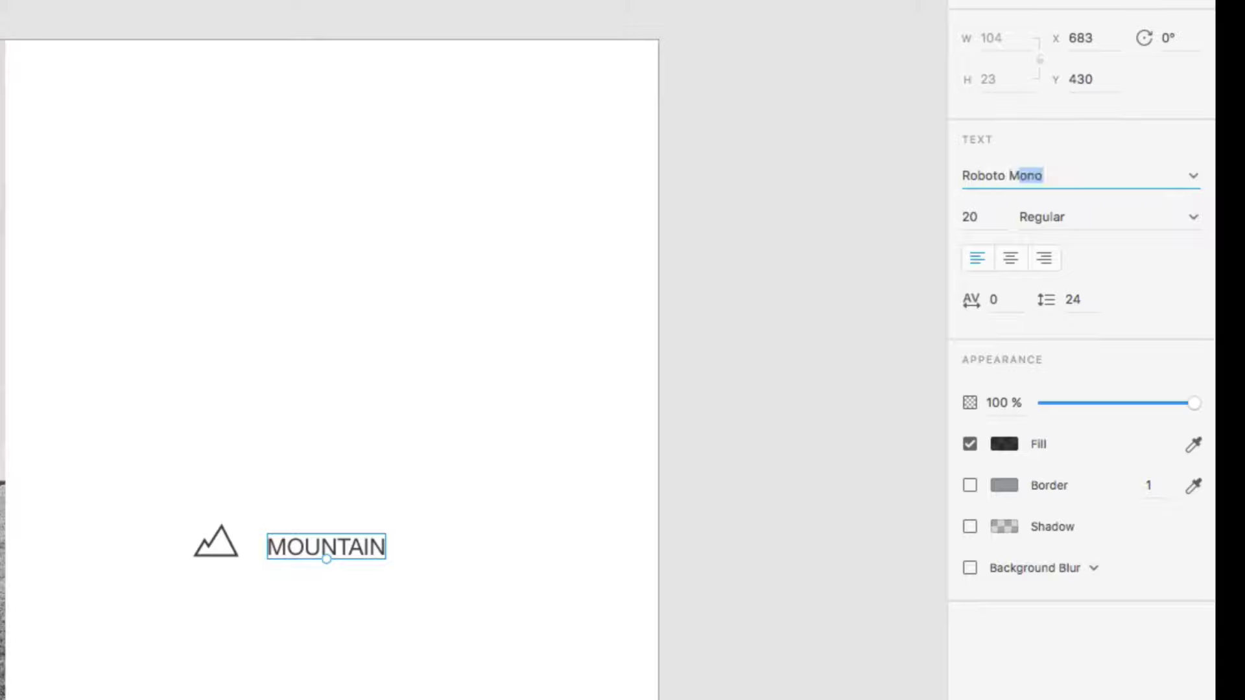
key(Return)
click(989, 216)
text(14)
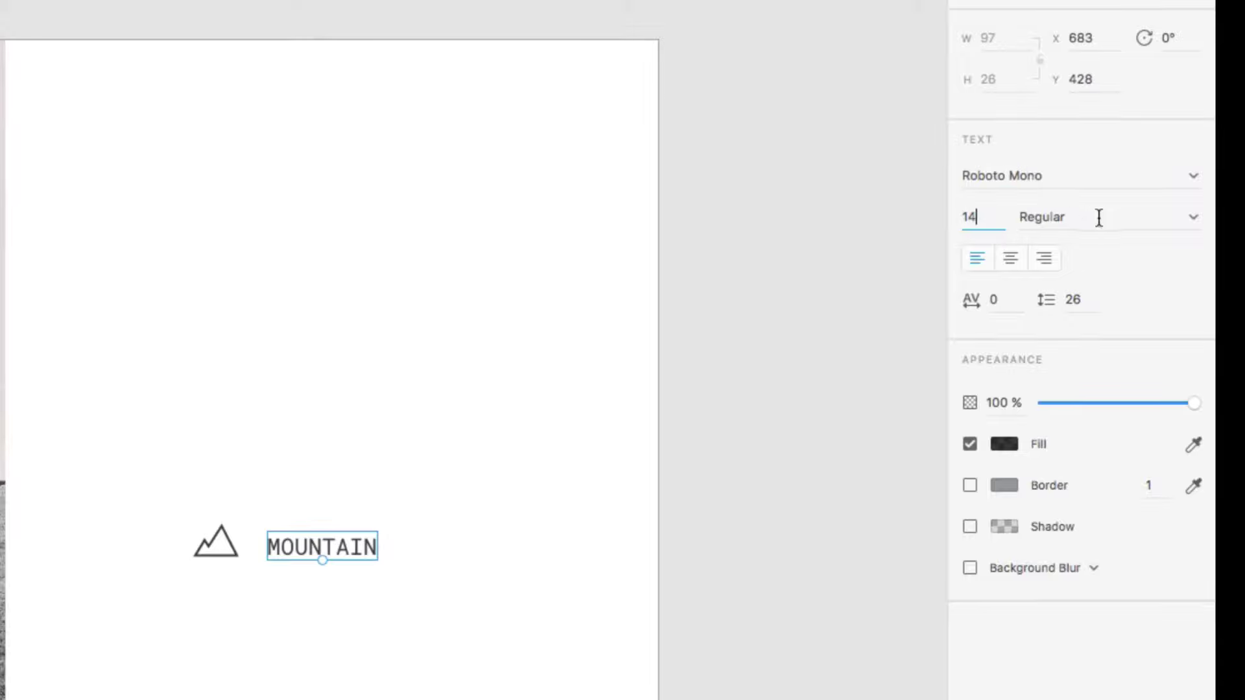
key(Tab)
click(1194, 221)
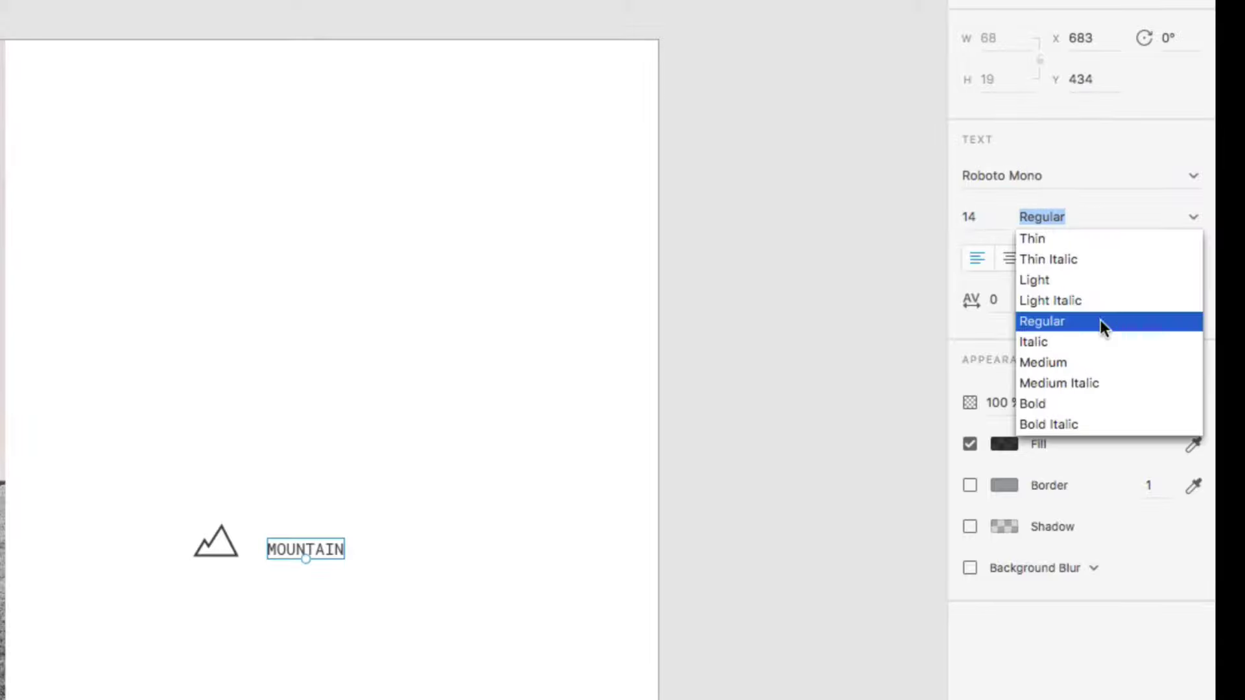
click(1088, 360)
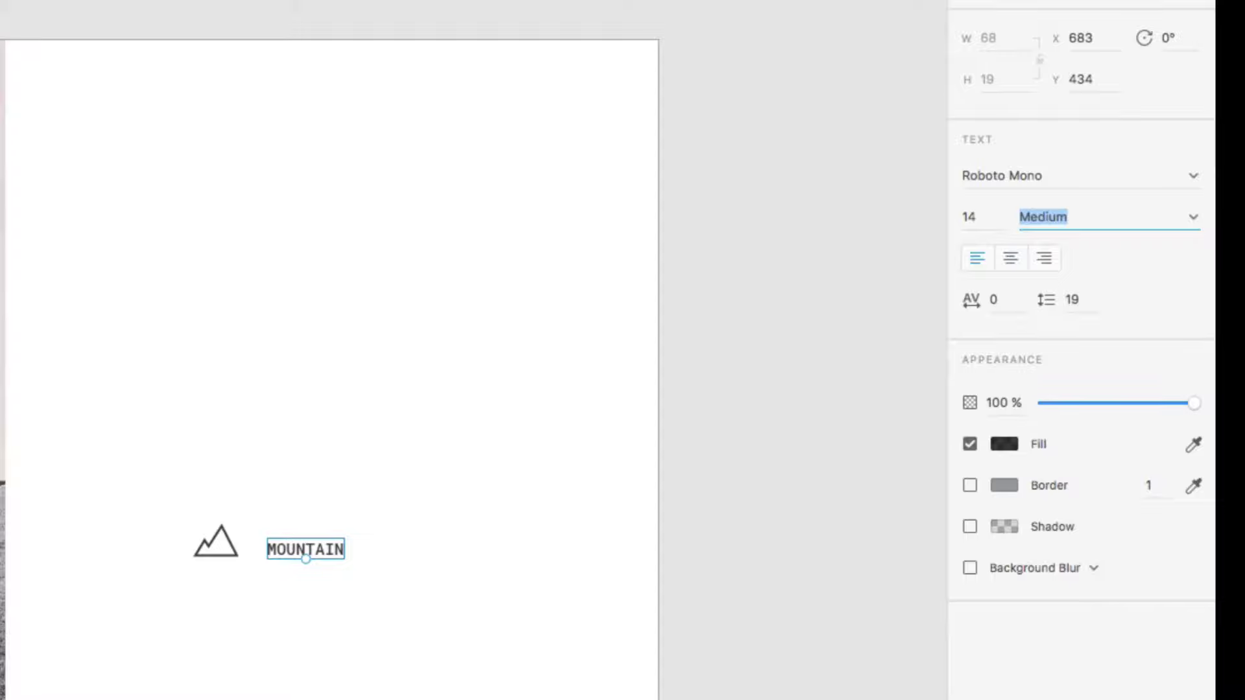
- Place the MOUNTAIN text close beside the icon and move both together to the photo's upper-left corner
drag(272, 546, 261, 538)
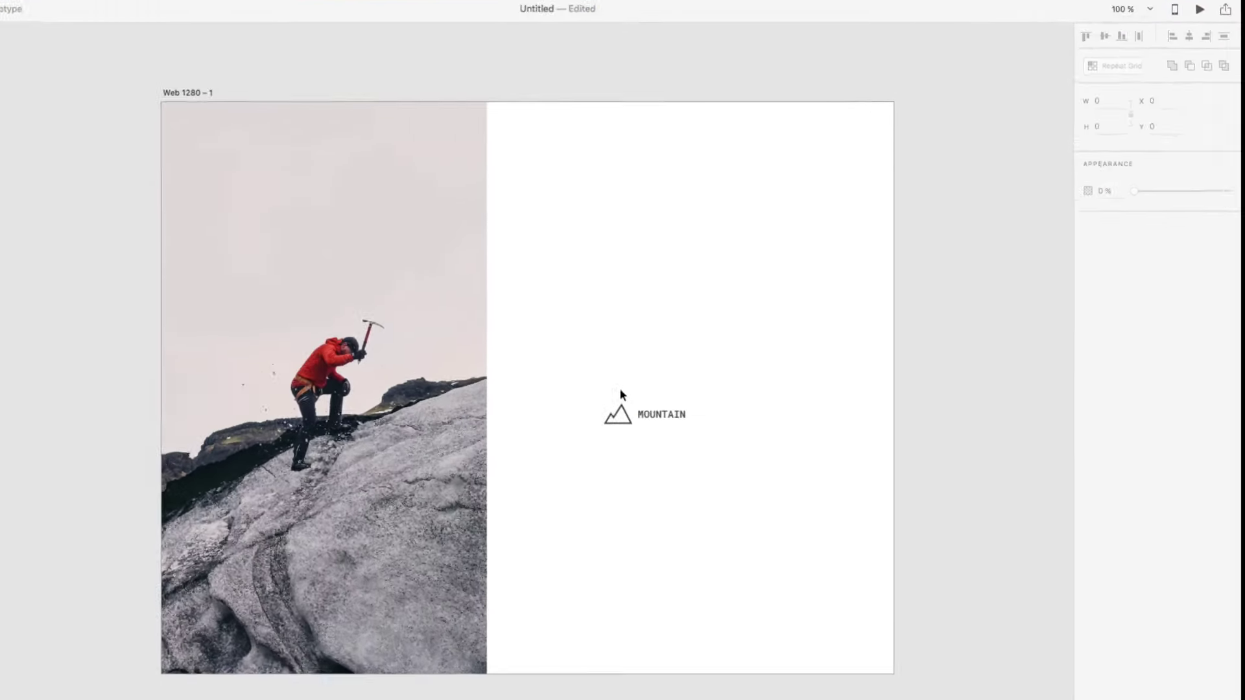
drag(164, 490, 396, 642)
drag(722, 395, 309, 147)
click(334, 95)
- Nudge the MOUNTAIN text down 2 px to Y 35 relative to the icon
click(307, 140)
click(335, 137)
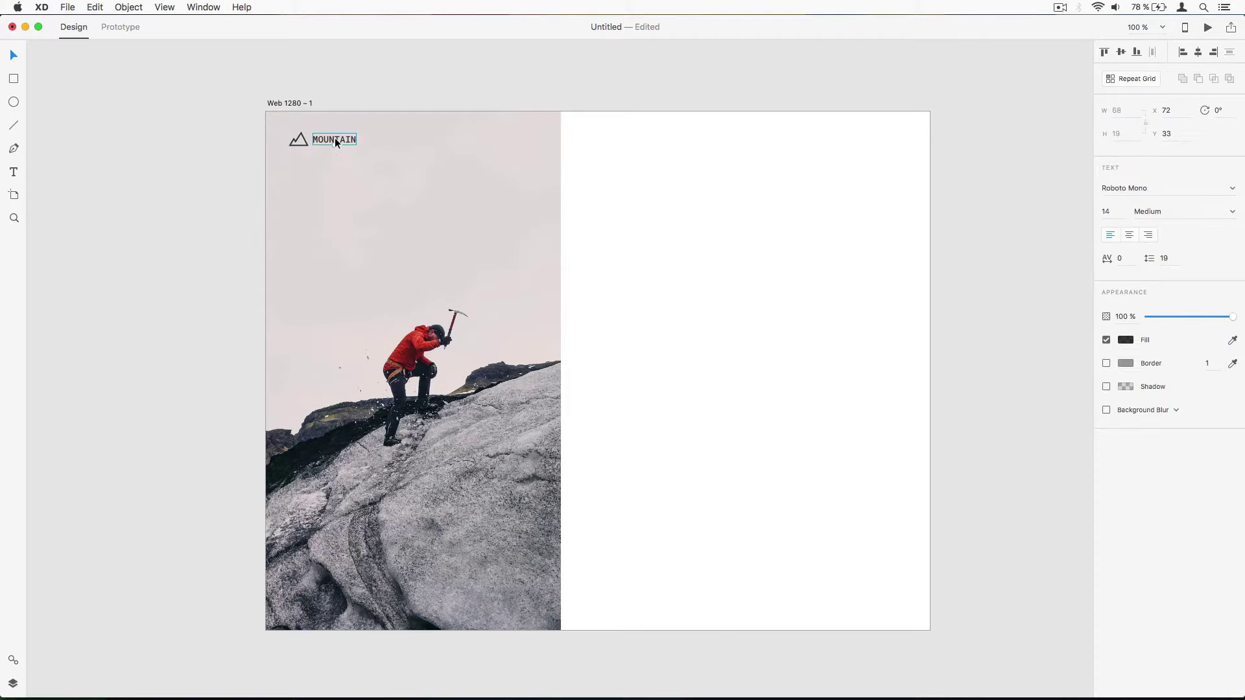
key(Down)
key(Down)
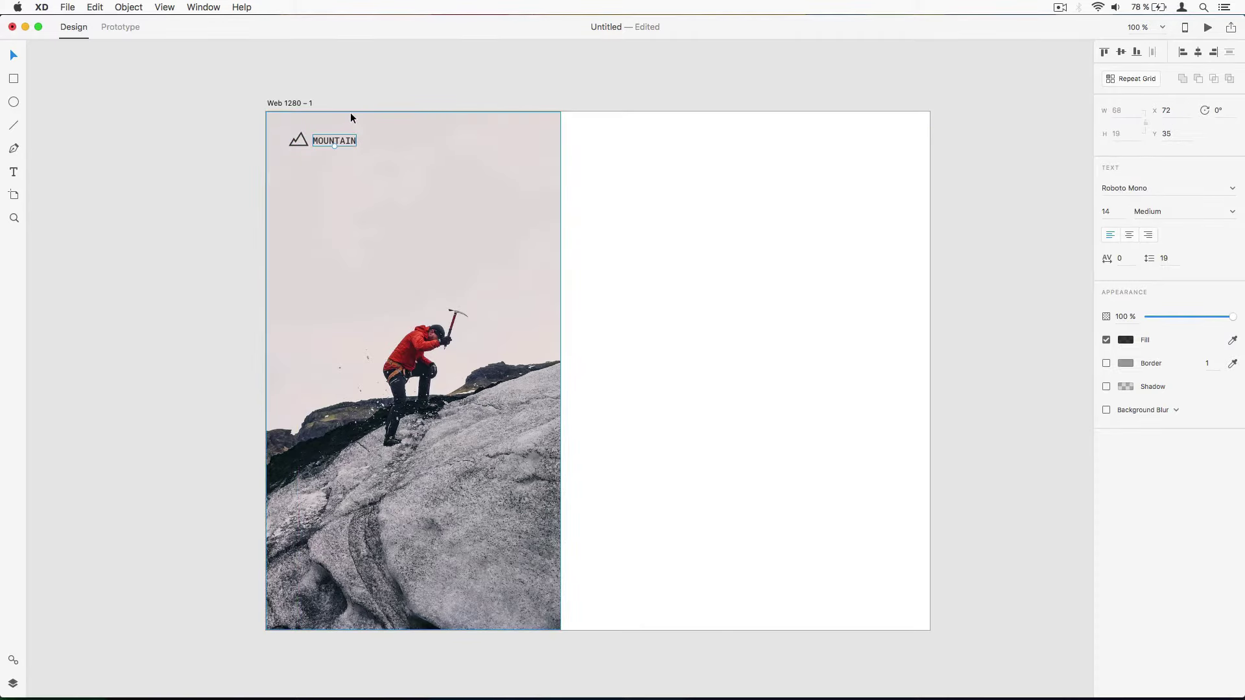
- Add a "WELCOME BACK" text heading on the photo below the logo, aligned with its left edge
click(96, 160)
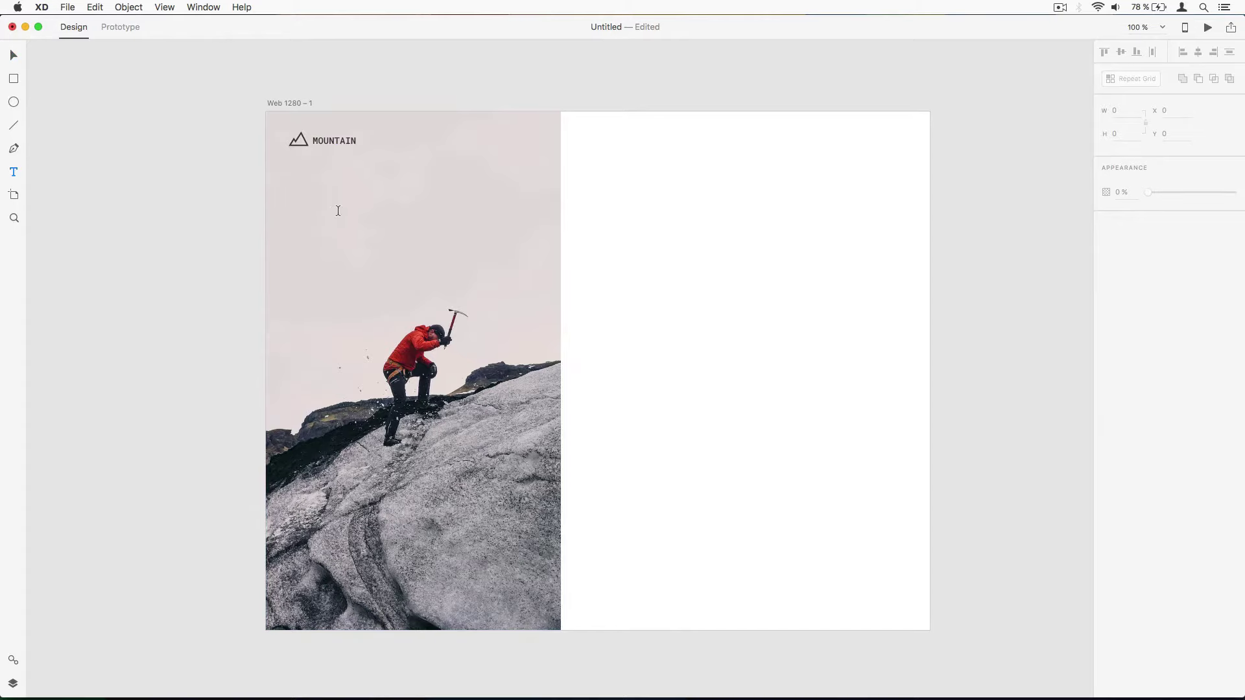
click(290, 210)
text(WELCOME BACK)
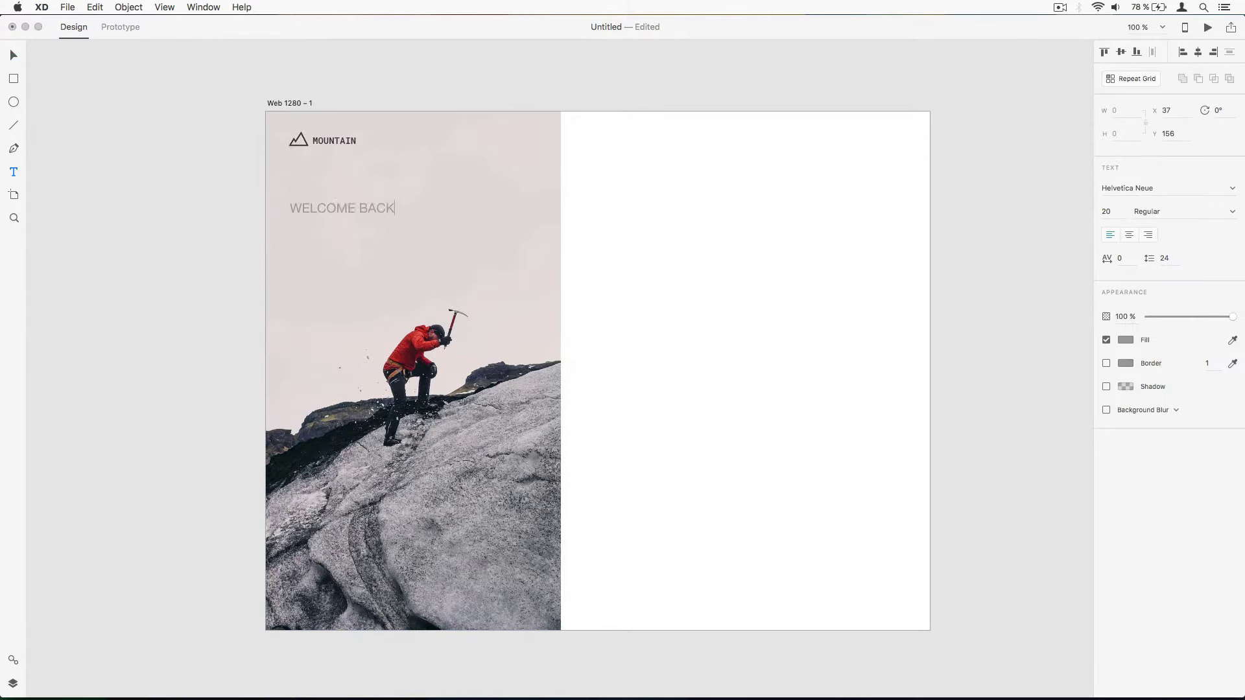
key(Escape)
- Format the WELCOME BACK heading in Roboto, size 24, Medium weight
click(1152, 190)
text(Roboto)
key(Return)
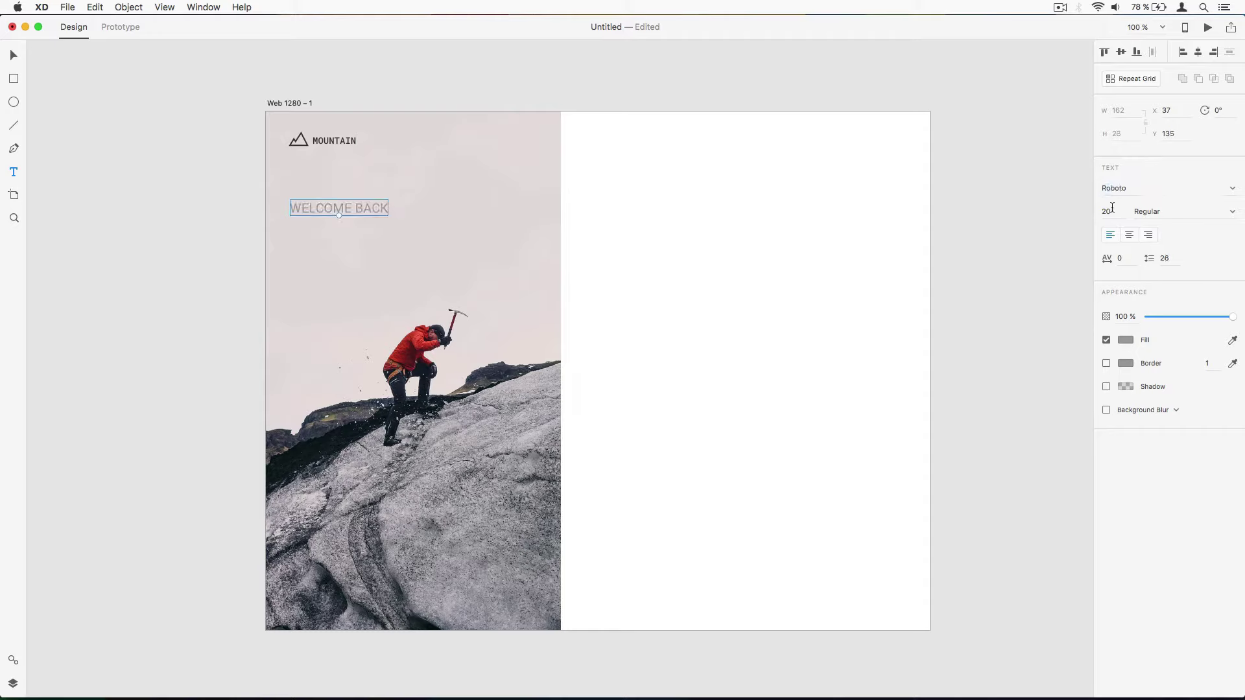
click(1111, 209)
text(24)
key(Tab)
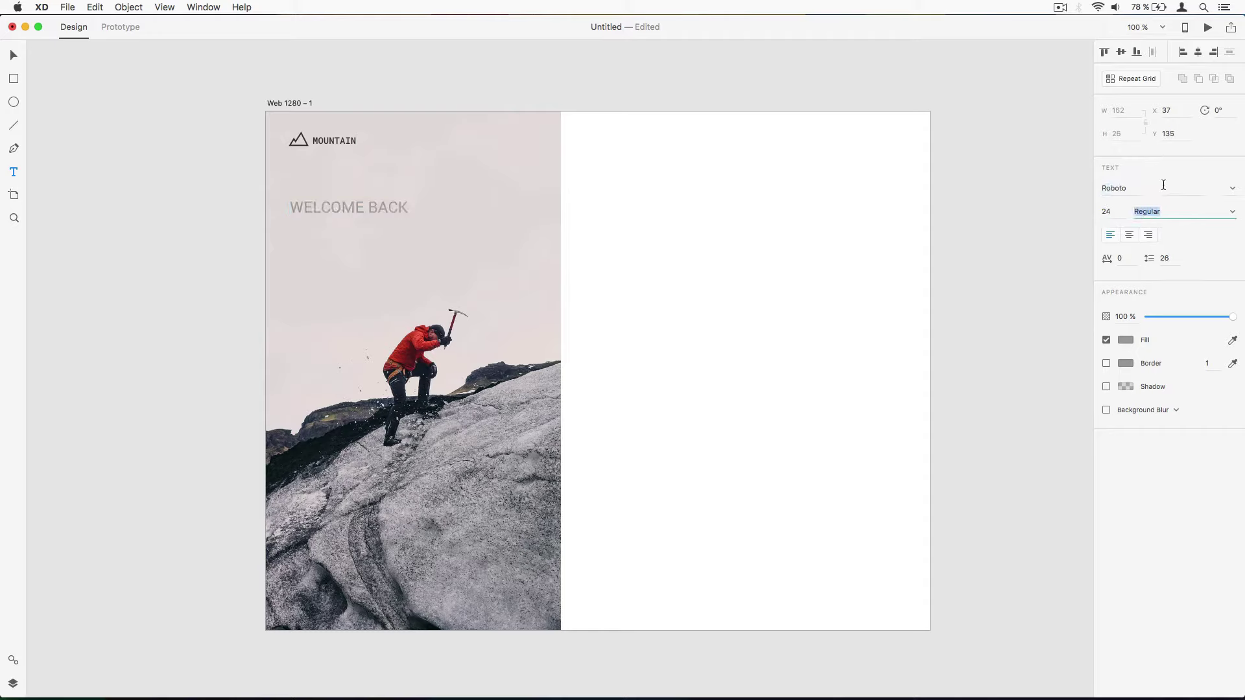
text(Medium)
key(Return)
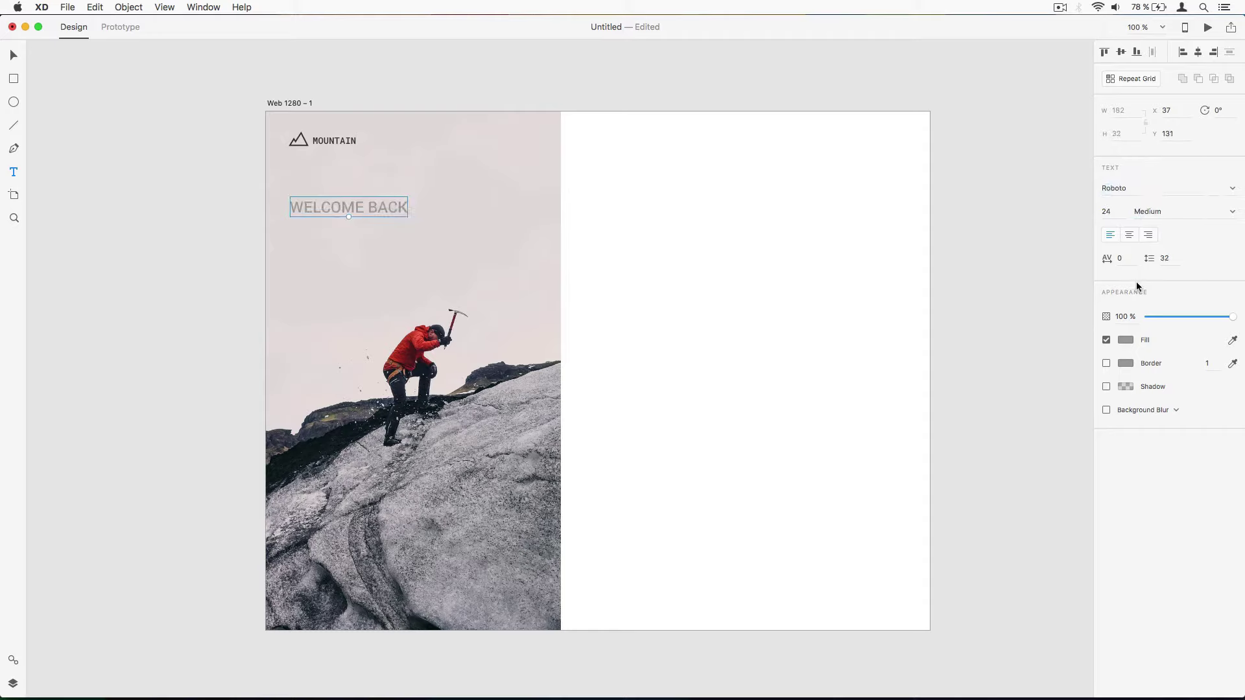
- Set the WELCOME BACK heading's fill to #000000 at 90% alpha
click(1126, 340)
text(000000)
click(1082, 374)
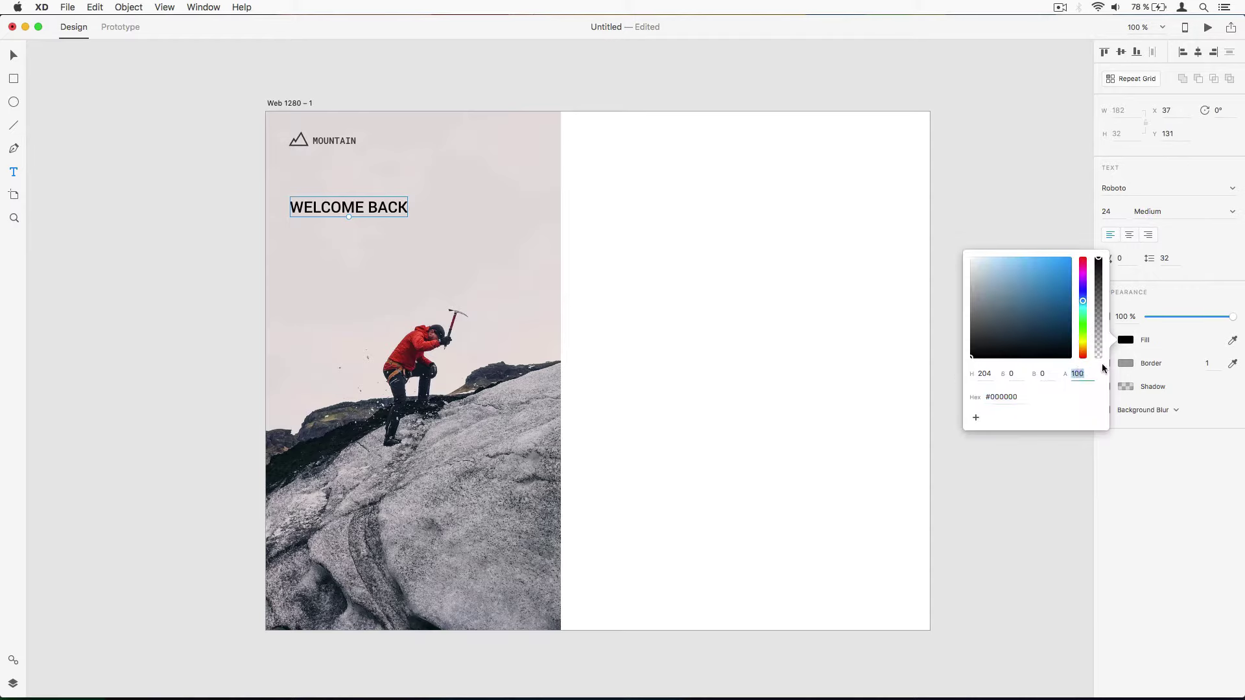
text(90)
- Draw a horizontal line about 69 px long under the WELCOME BACK heading with a border width of 2
click(14, 126)
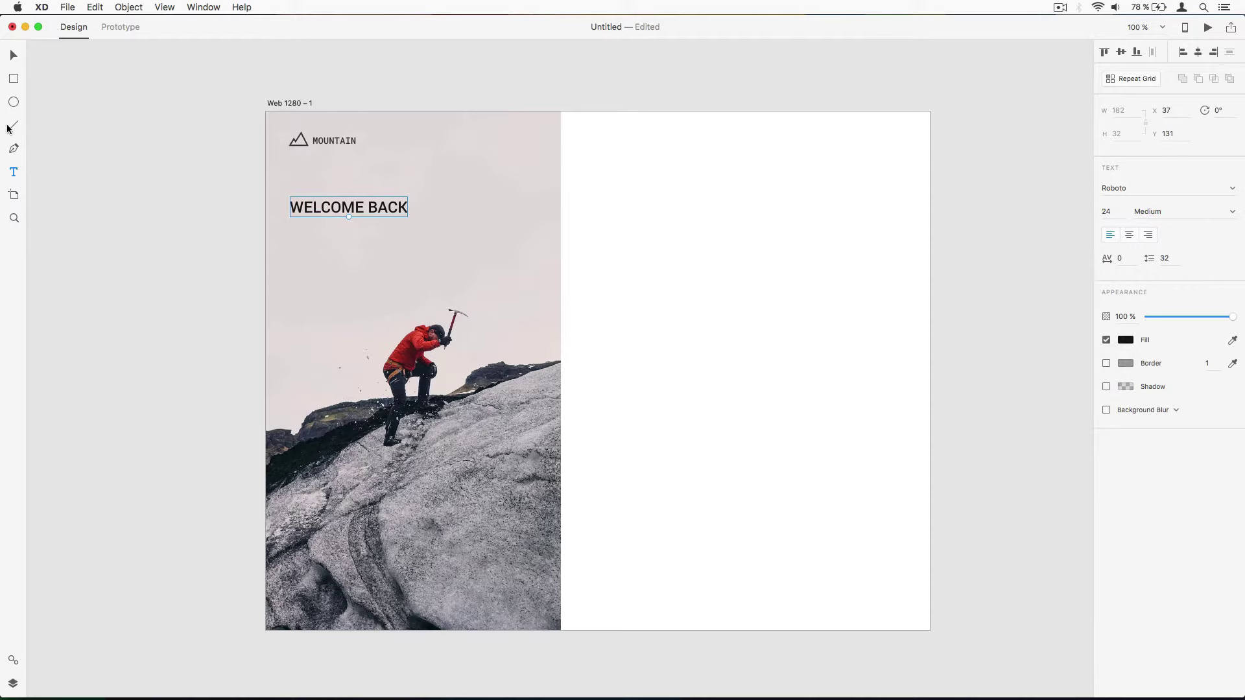
mouse_move(291, 228)
mouse_down()
mouse_move(335, 229)
mouse_move(310, 226)
mouse_up()
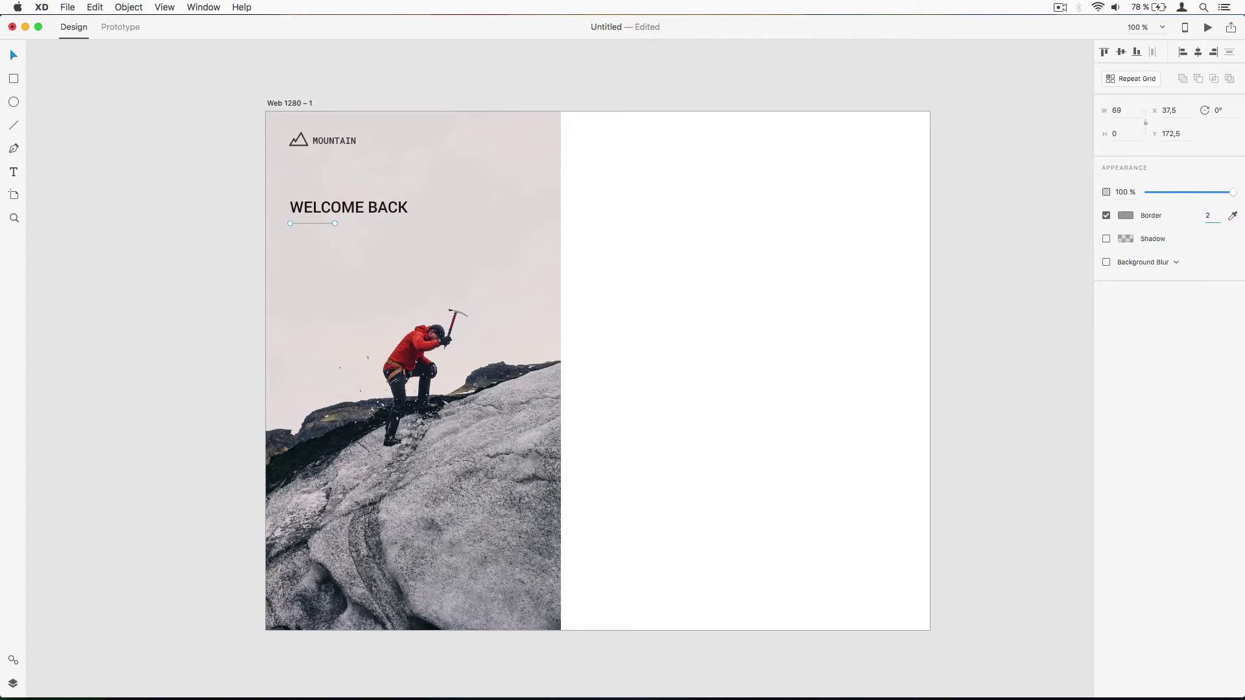
- Switch to Firefox and copy the Pink 500 hex code E91E63 from the Material Design color palette page
key(super+space)
text(fi)
key(Return)
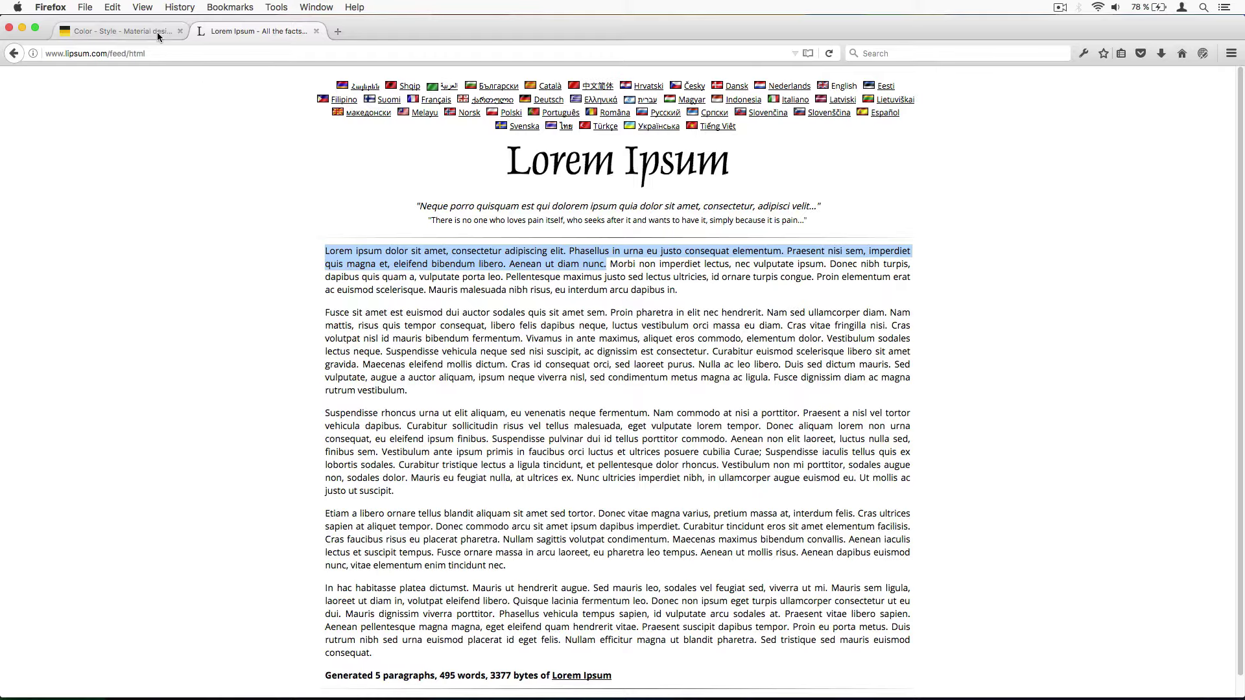
click(158, 37)
- Return to Adobe XD and set the line's border color to the copied pink E91E63
key(super+Tab)
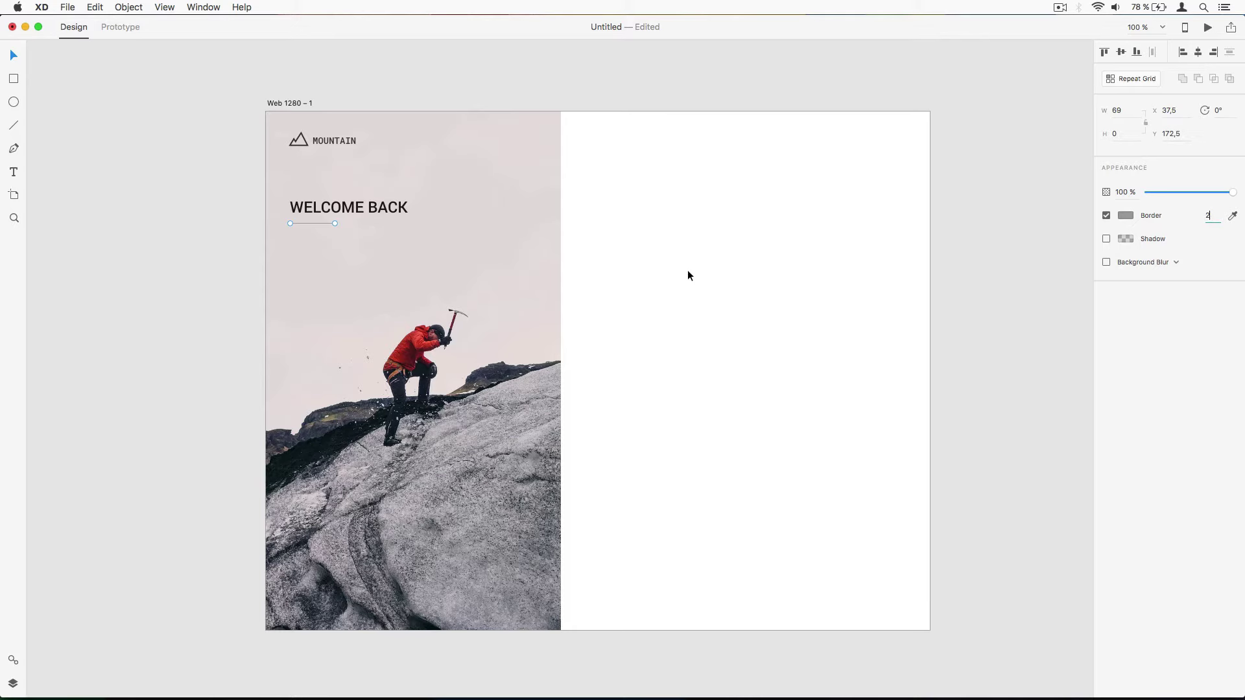
click(1125, 215)
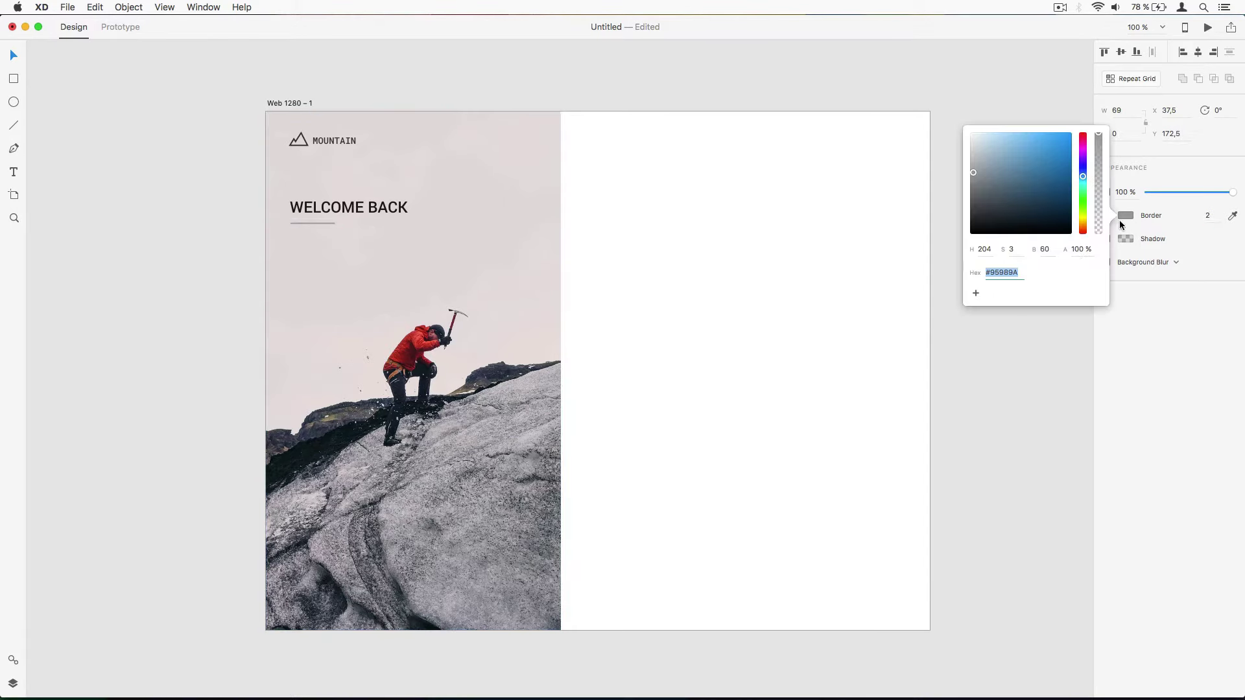
text(#E91E63)
key(Return)
click(188, 152)
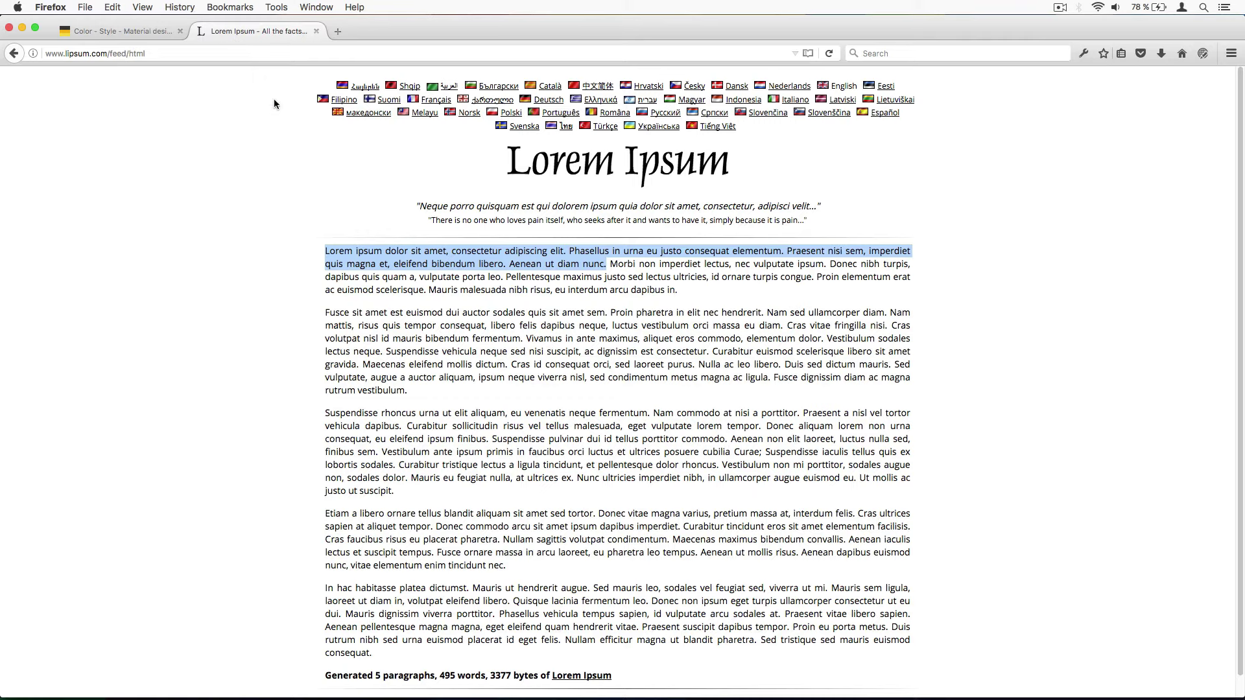
- Switch to Firefox's Lorem Ipsum page and copy the first paragraph's opening up to "Aenean ut diam nunc."
click(358, 255)
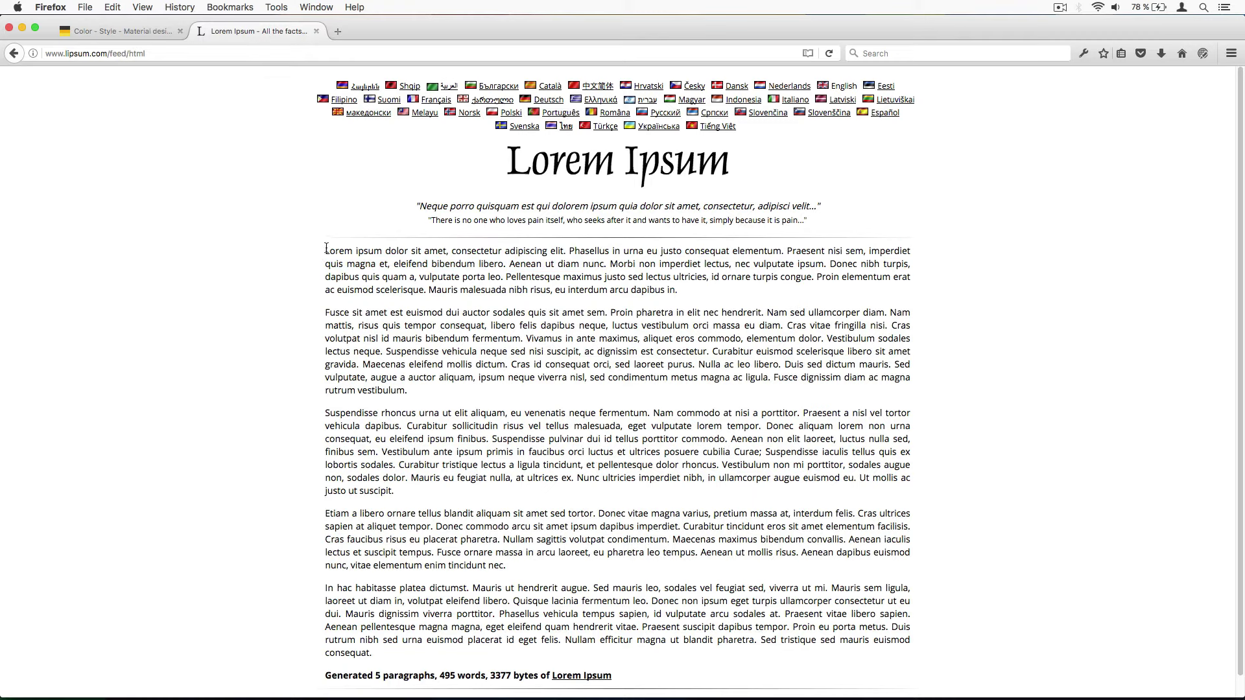
drag(326, 249, 602, 264)
key(super+c)
- Return to Adobe XD, paste the lorem ipsum text below the pink line at X 38, Y 219, and widen its box to 376
key(super+Tab)
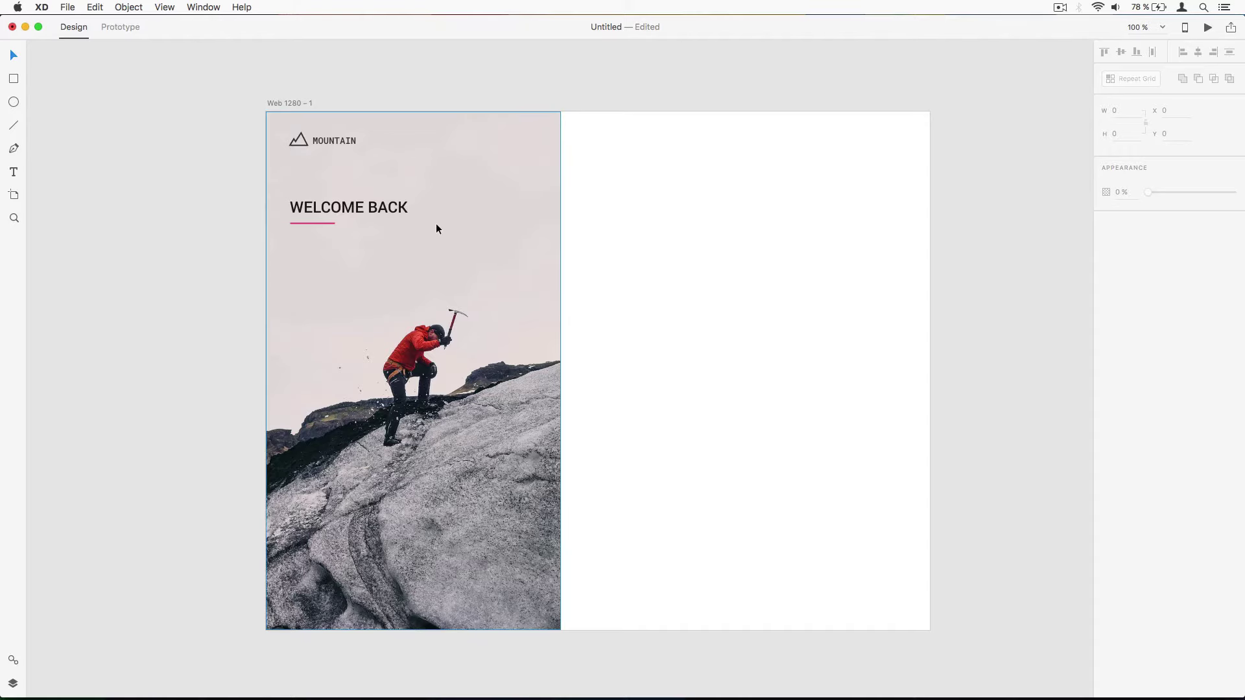
key(super+v)
drag(516, 283, 356, 264)
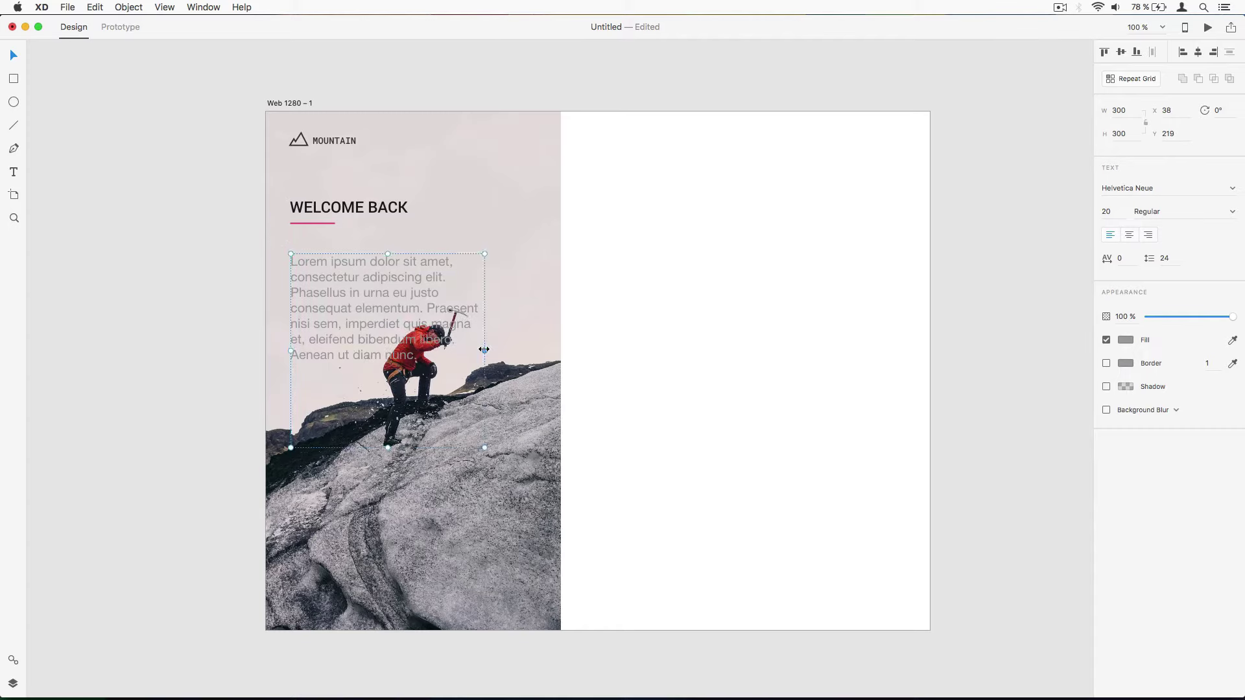
drag(485, 350, 534, 350)
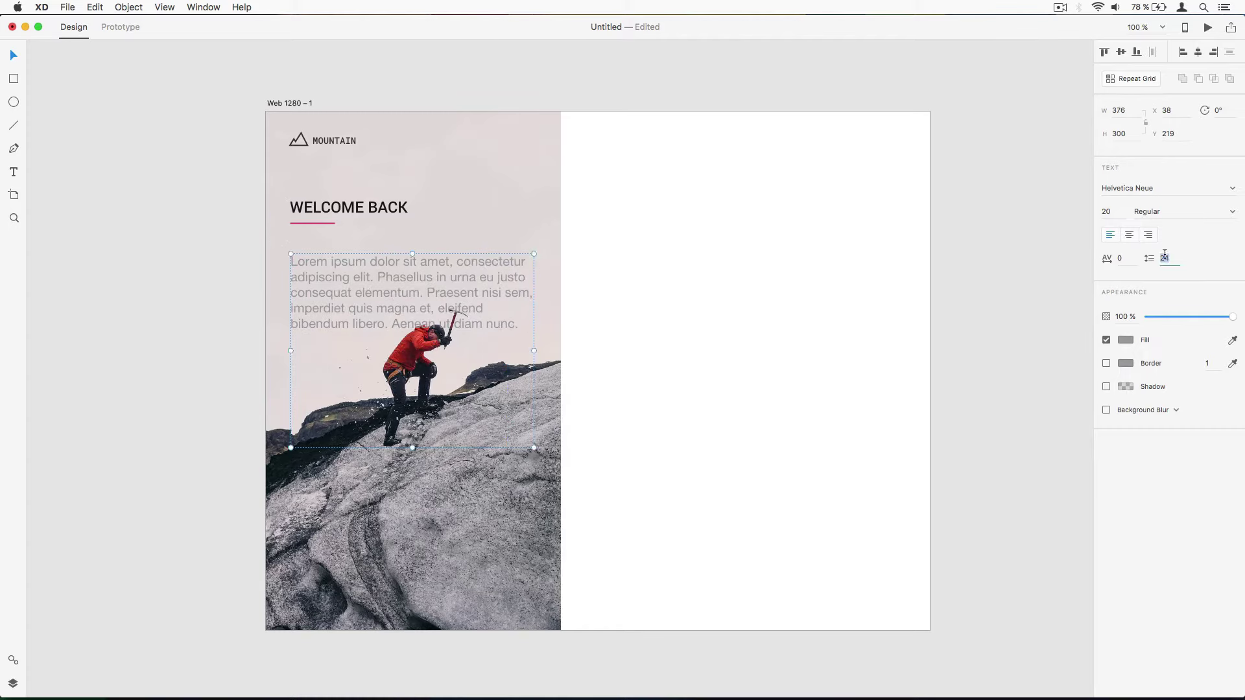
- Set the lorem ipsum paragraph's line spacing to 26, its font size to 14 and its font to Roboto
key(Return)
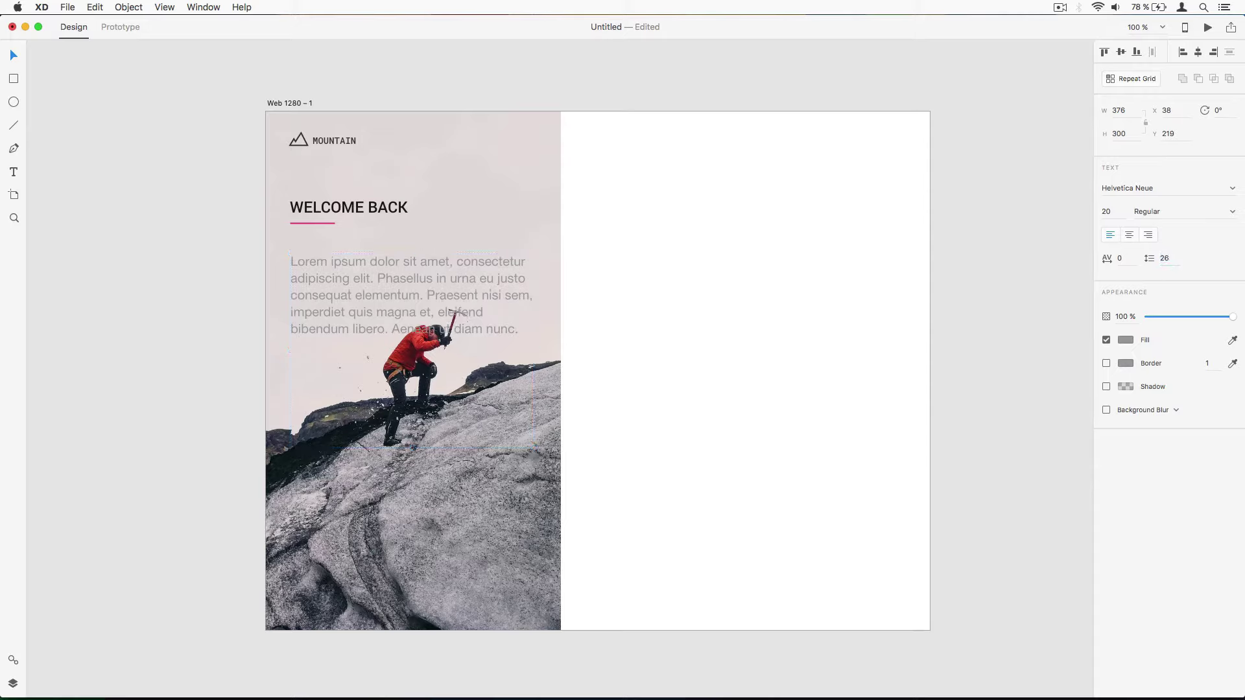
click(1122, 210)
text(14)
key(Tab)
click(1141, 188)
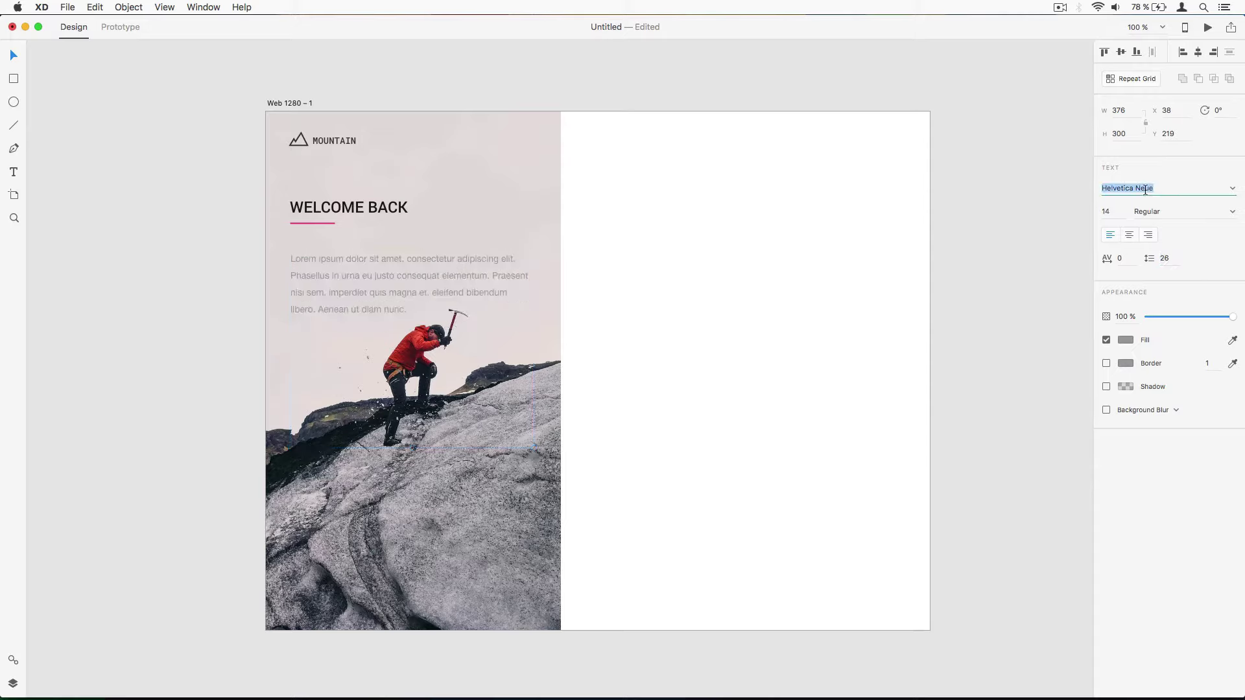
text(Rb)
text(oboto)
key(Return)
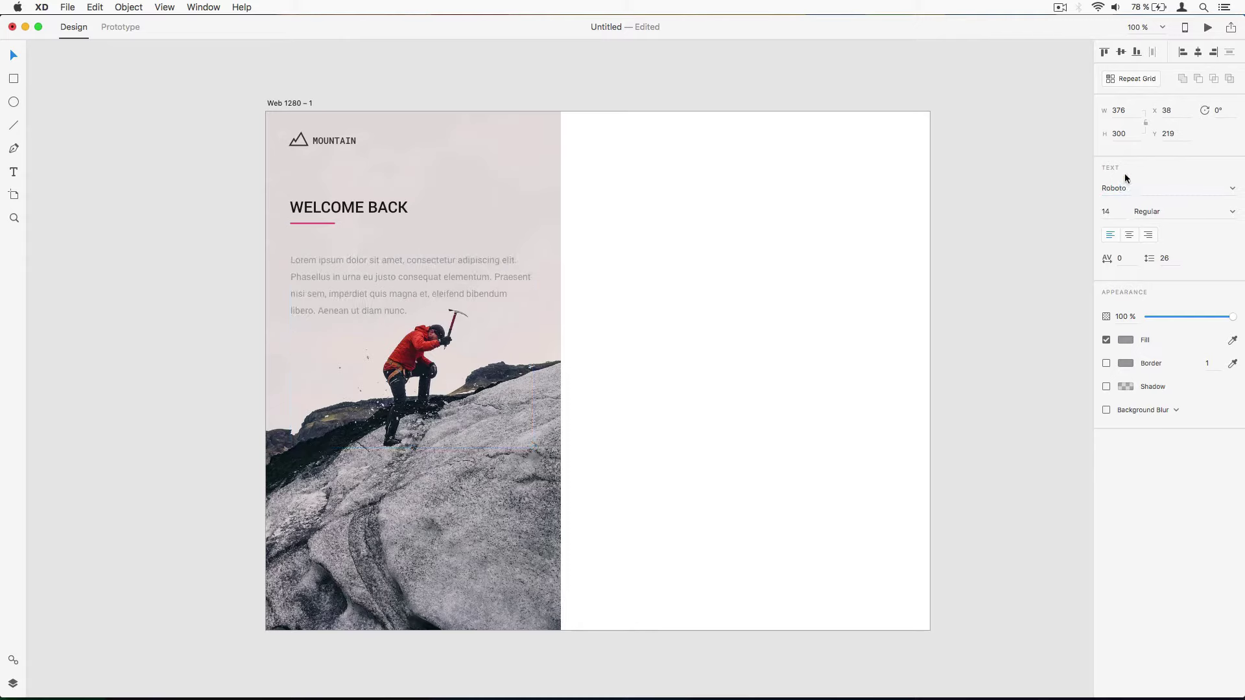
- Set the paragraph's fill color to black 000000 with 78% alpha
click(1126, 340)
text(000000)
key(Return)
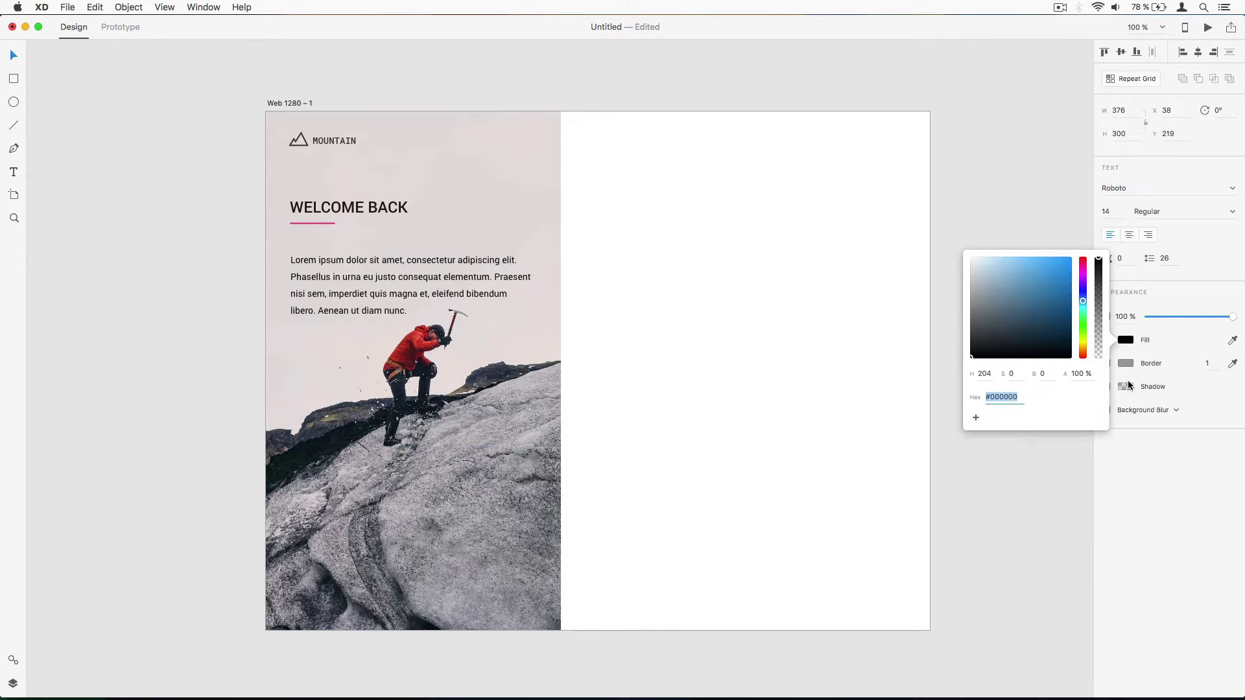
click(1079, 373)
text(78)
key(Return)
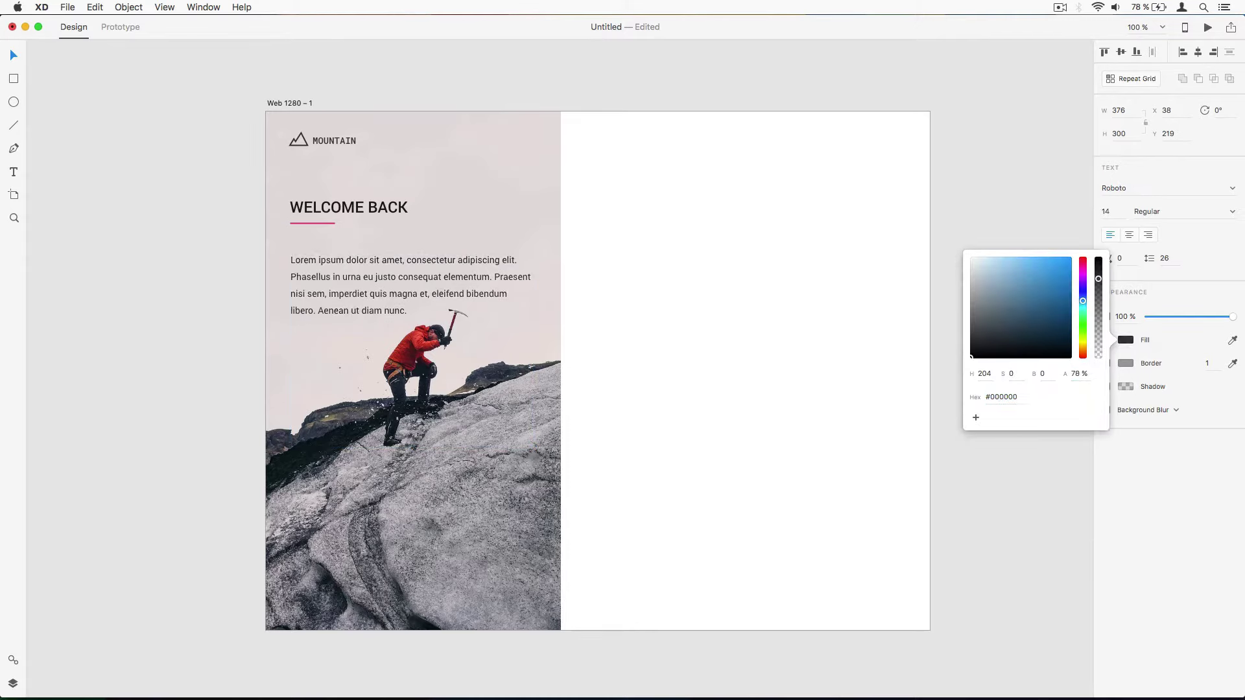
- Set the paragraph's line spacing to 28 and shorten its text box to a height of about 121
click(1170, 258)
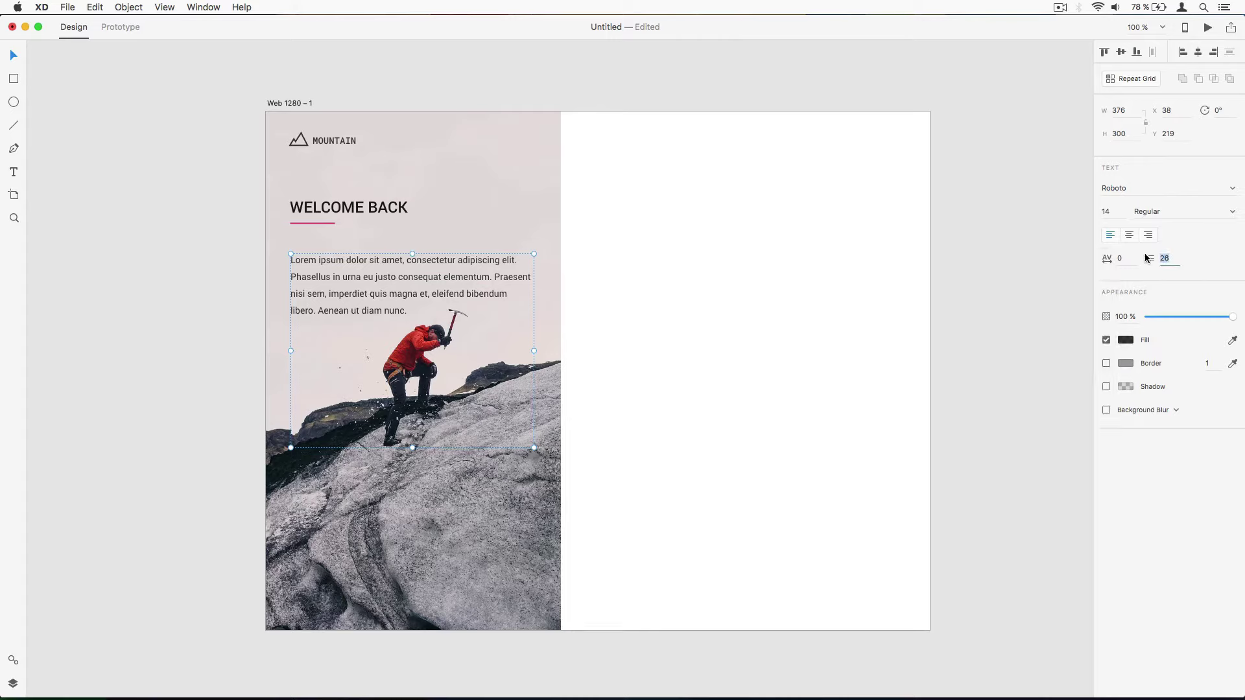
text(28)
key(Return)
click(628, 307)
click(422, 367)
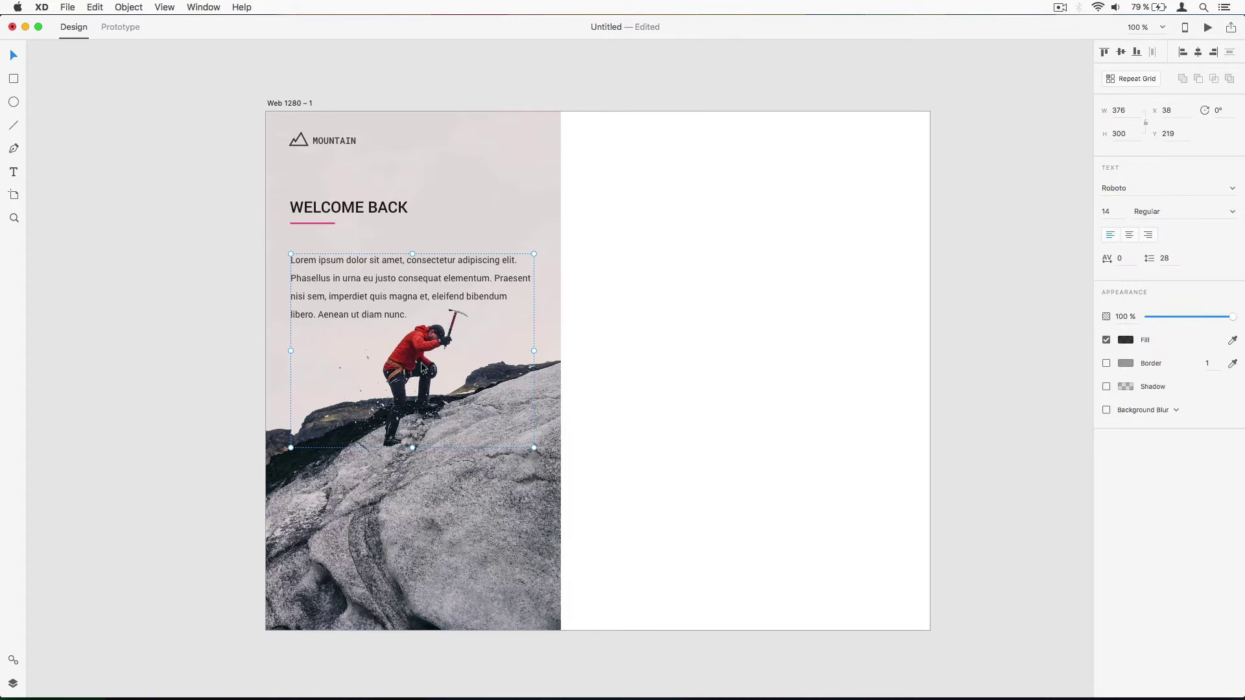
drag(412, 446, 412, 331)
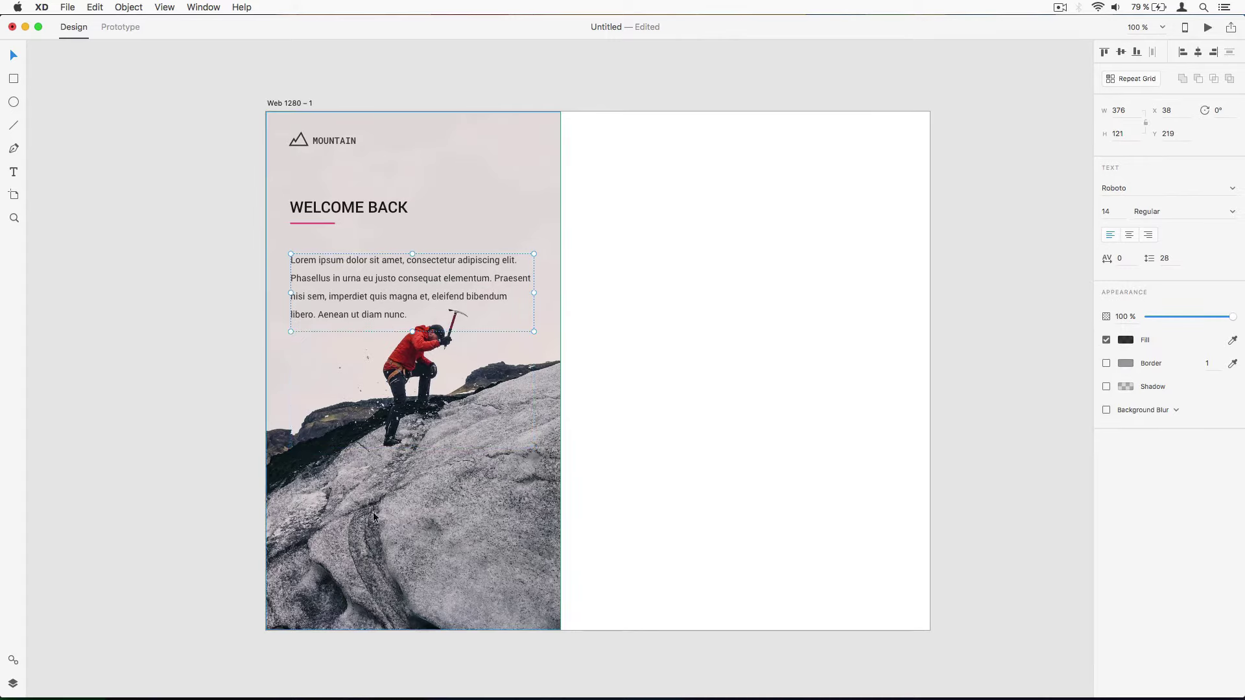
- Add the text "© Mountain 2017, All rights reserved" near the photo's lower edge at about X 32, Y 751
click(290, 593)
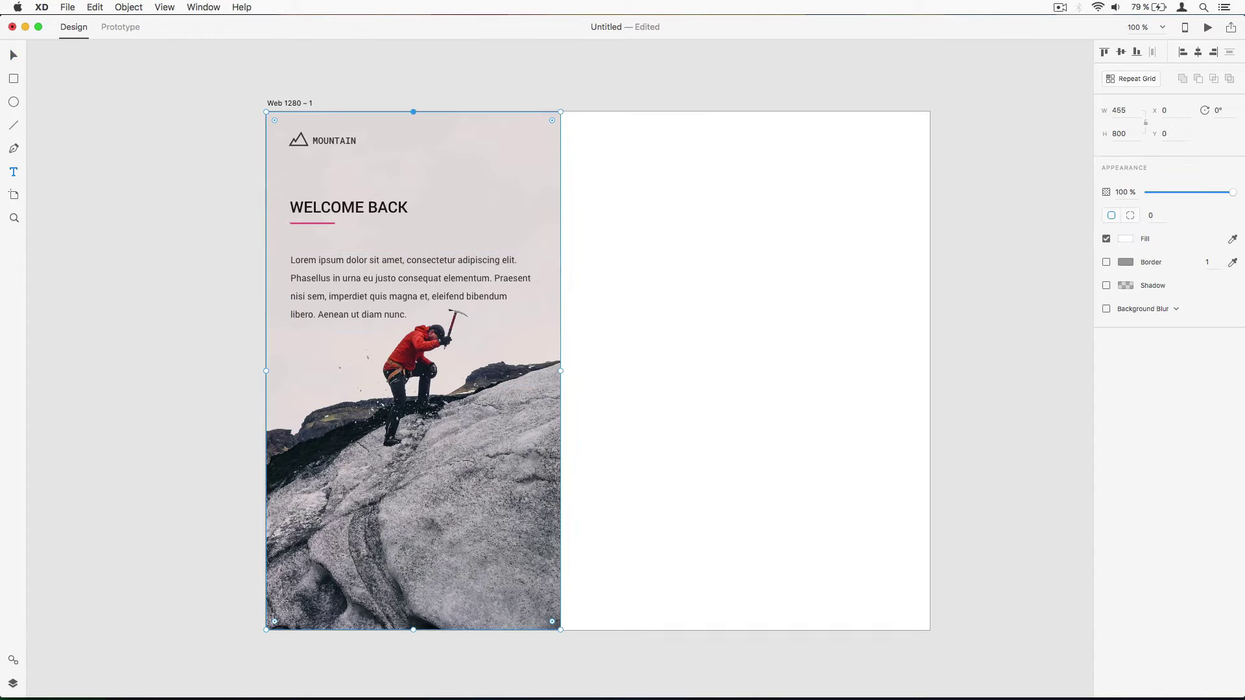
click(287, 608)
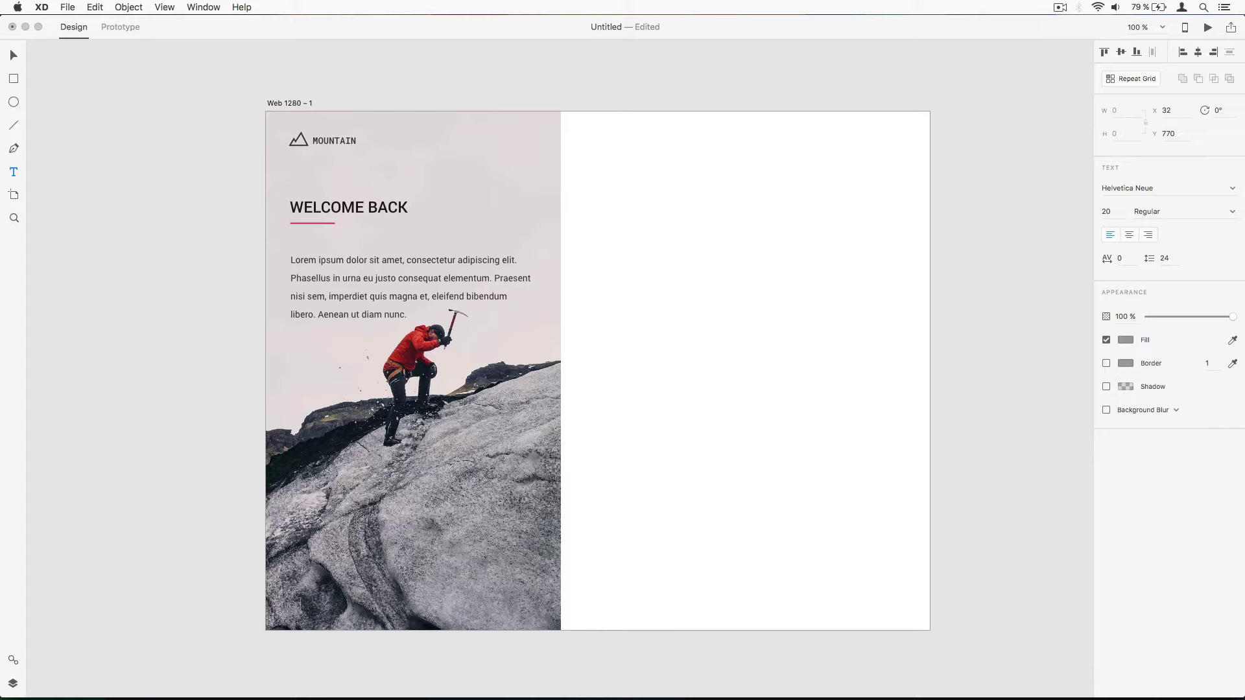
text(MOuntain 2017, All)
key(Escape)
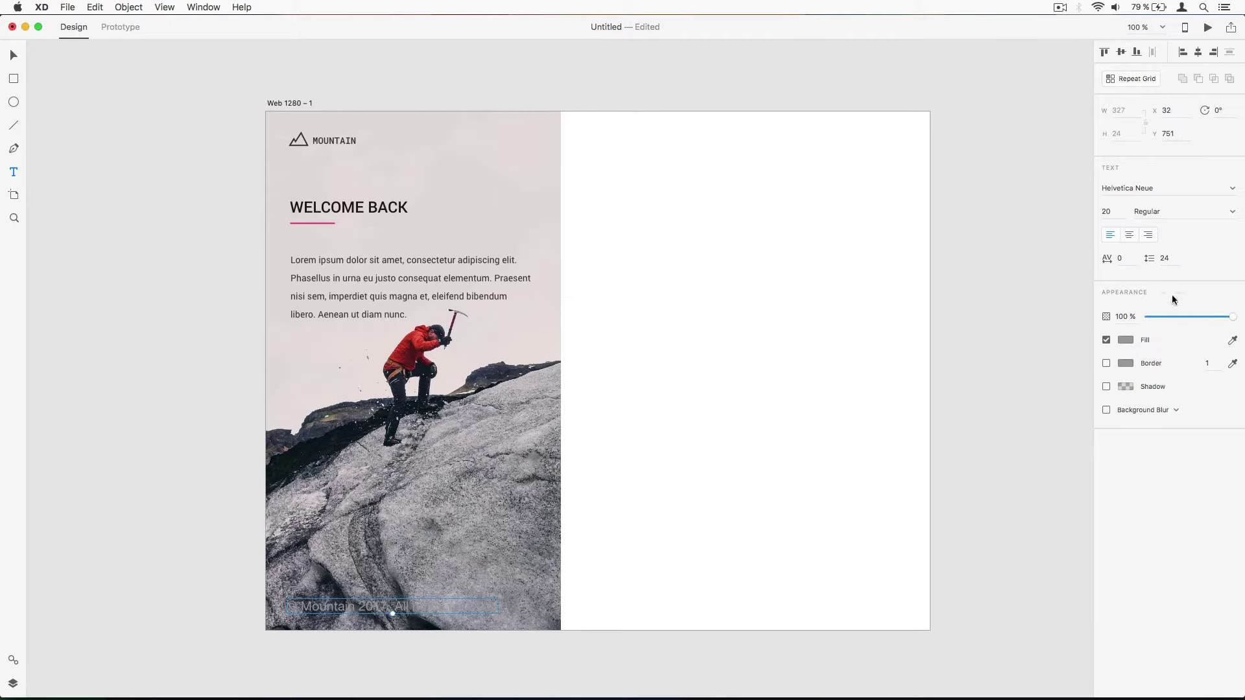
click(1125, 340)
click(935, 278)
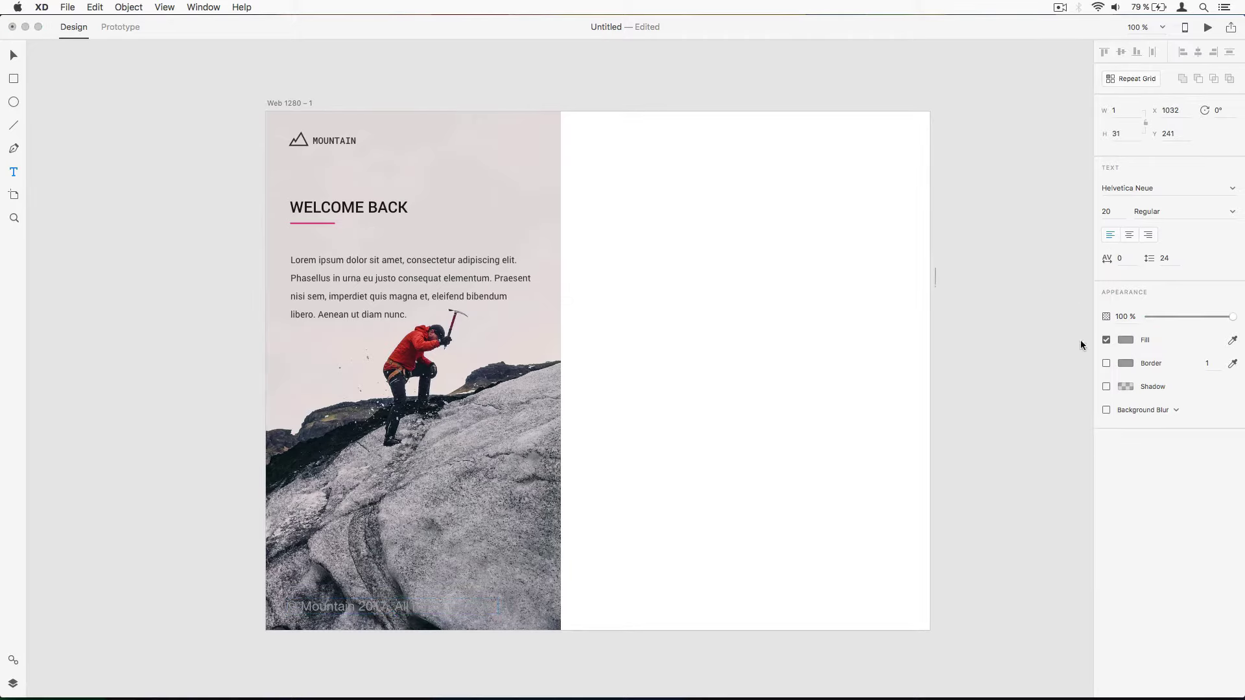
click(988, 326)
- Select the copyright text and set its fill color to white FFFFFF
key(v)
click(445, 603)
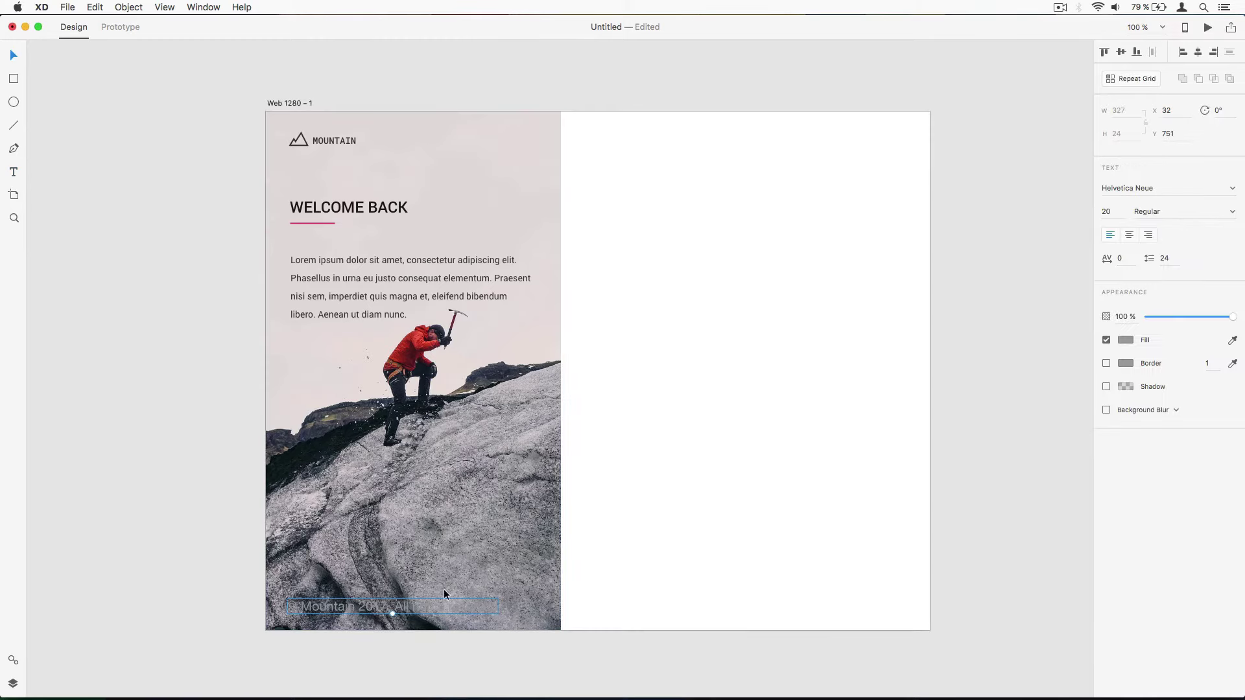
click(1126, 339)
drag(963, 270, 950, 236)
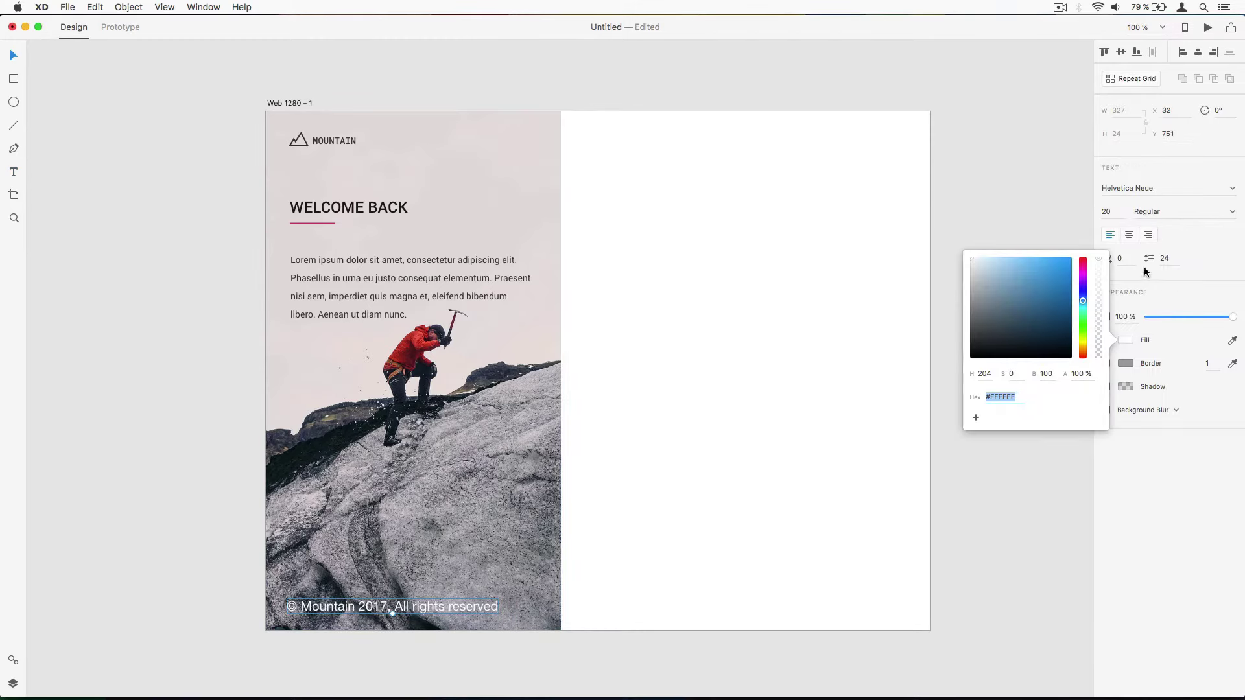
- Set the copyright text's font size to 12 and deselect it
click(1121, 258)
click(1122, 213)
text(14)
key(Return)
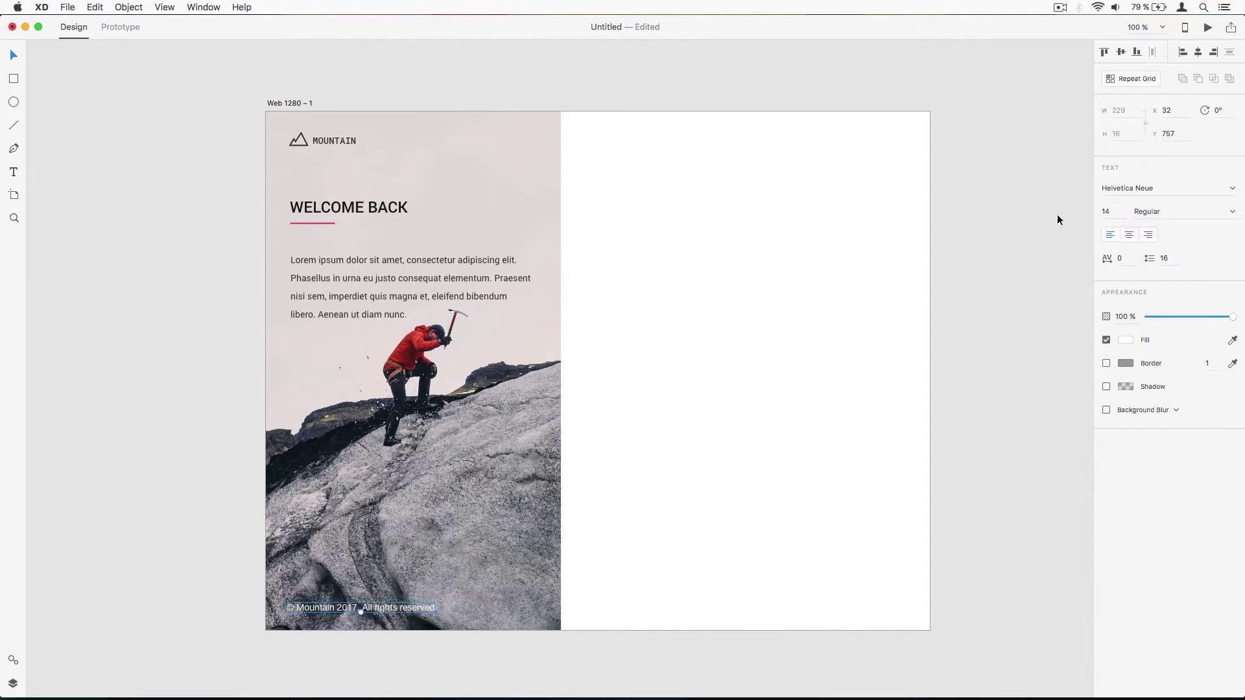
text(12)
key(Return)
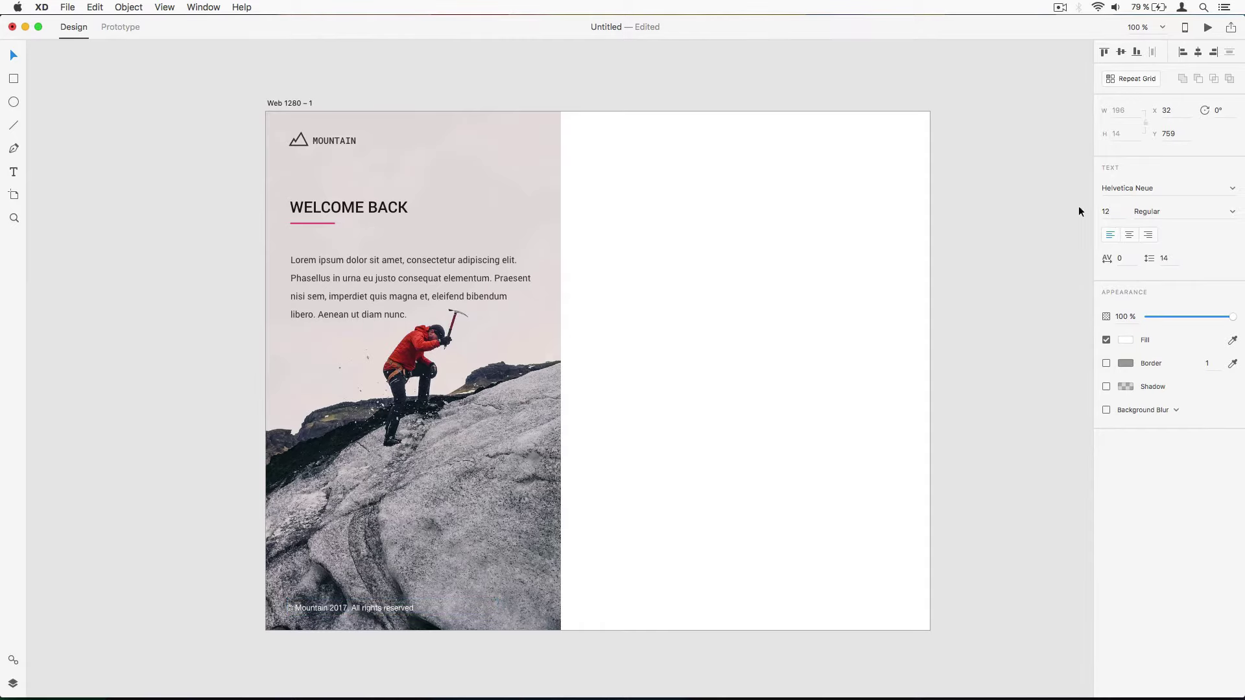
click(649, 530)
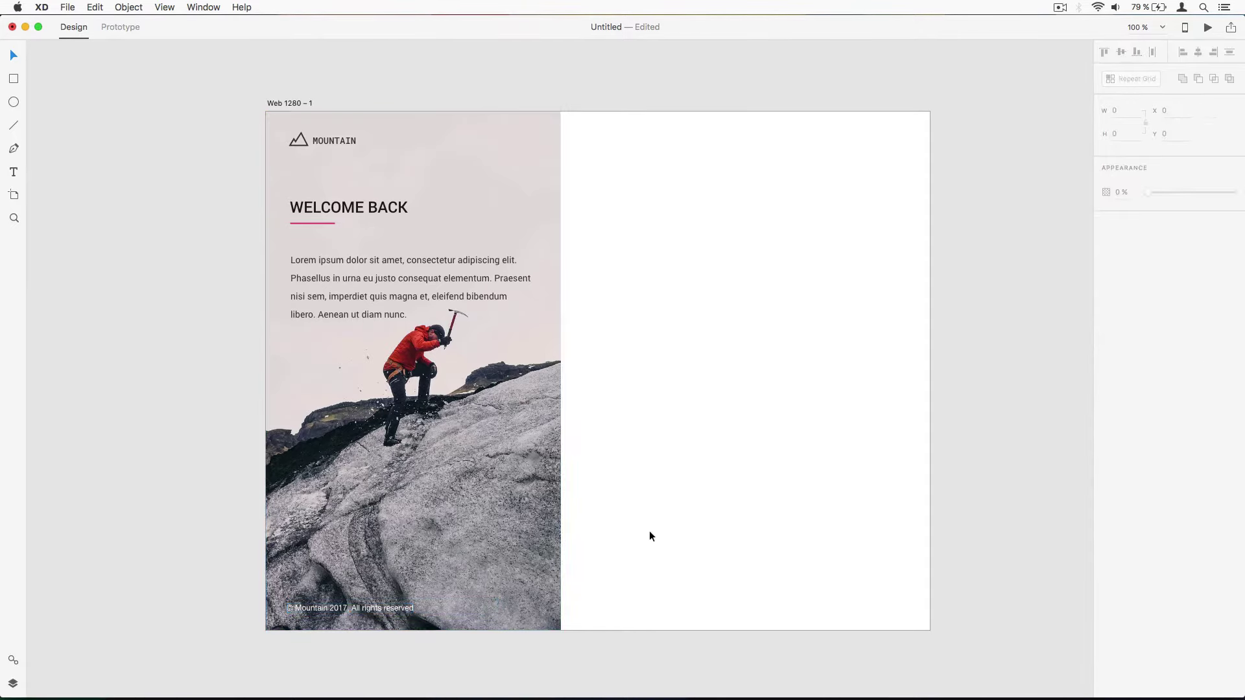
- Lock the climber photo so that the elements over it can be selected separately
click(319, 176)
right_click(402, 161)
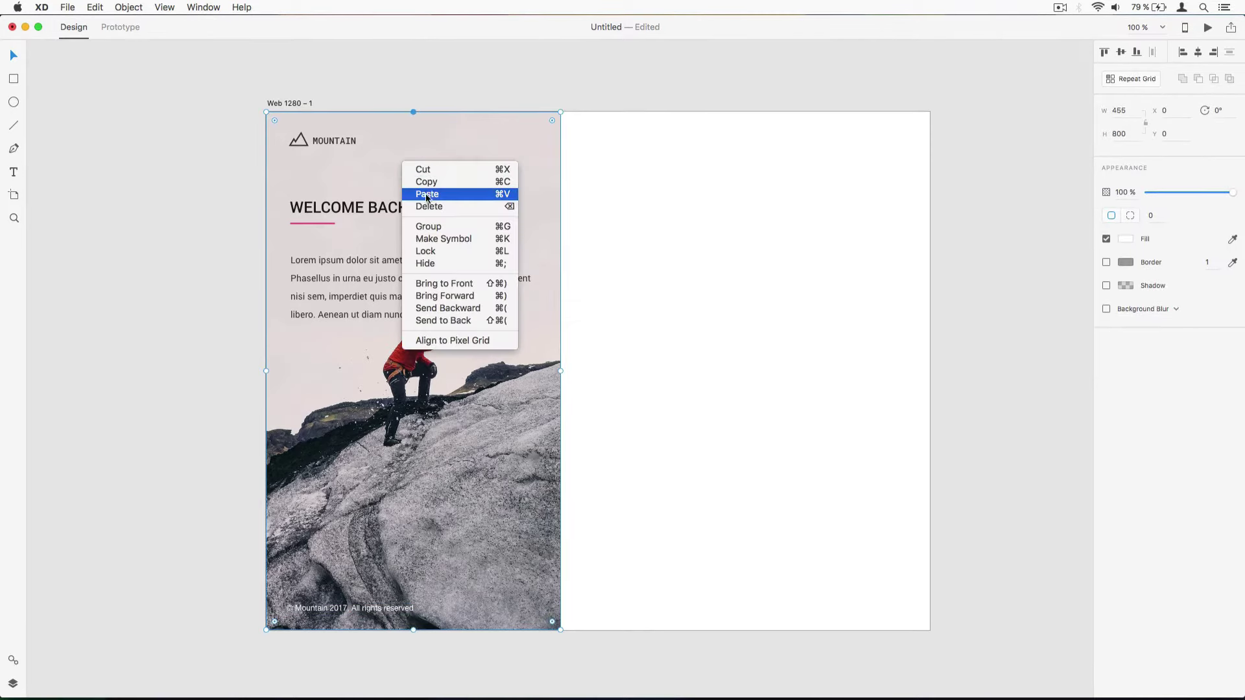
click(441, 252)
- Group the mountain icon with the MOUNTAIN logo text
drag(287, 130, 543, 247)
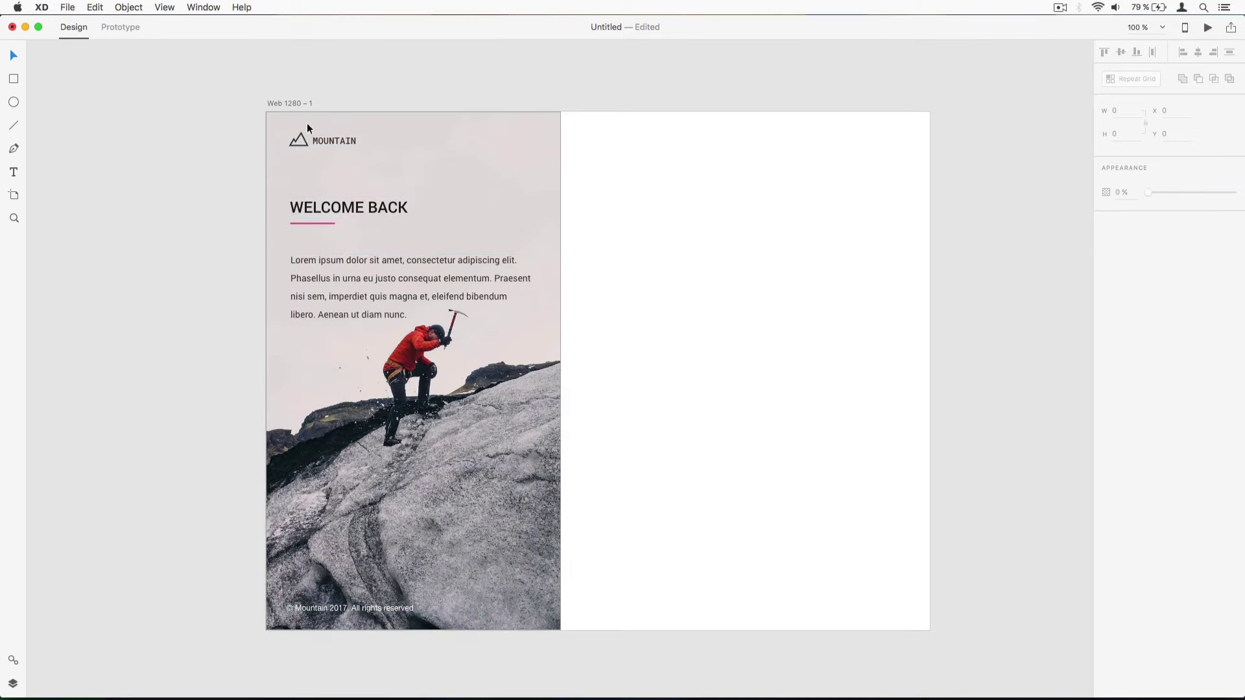
click(324, 140)
right_click(342, 140)
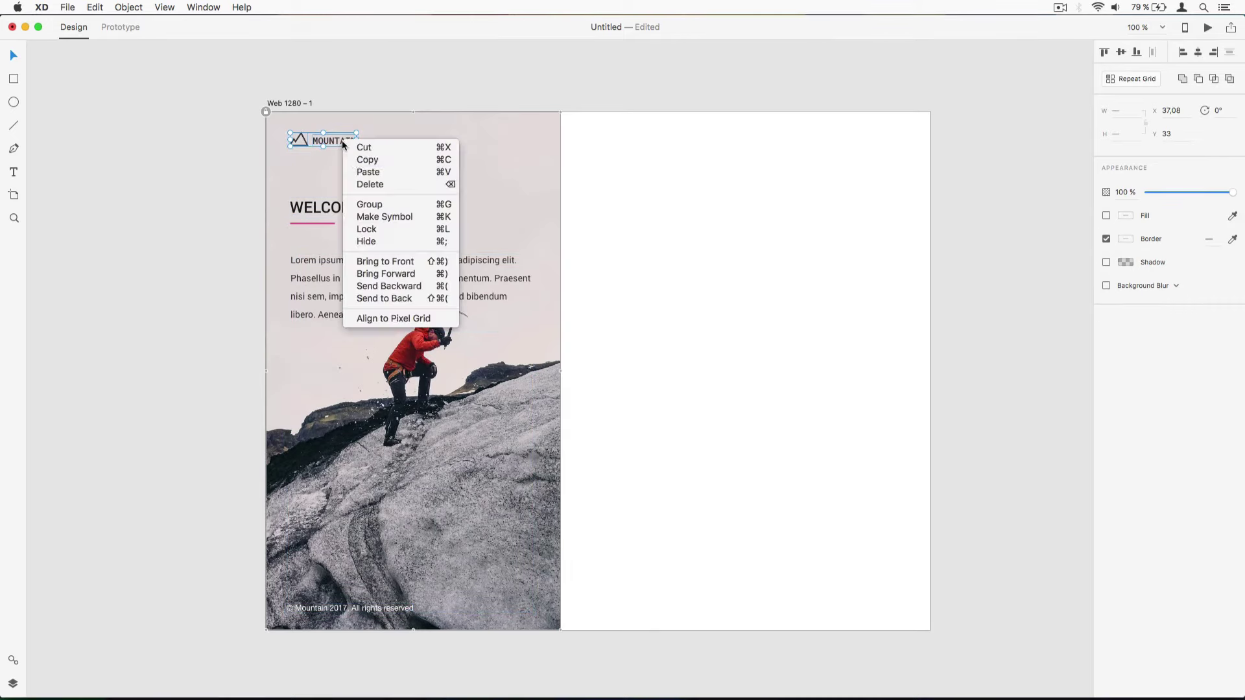
click(370, 204)
- Align the logo, heading, pink line, paragraph and copyright text along their left edges, and move the pink line up slightly
drag(286, 127, 476, 615)
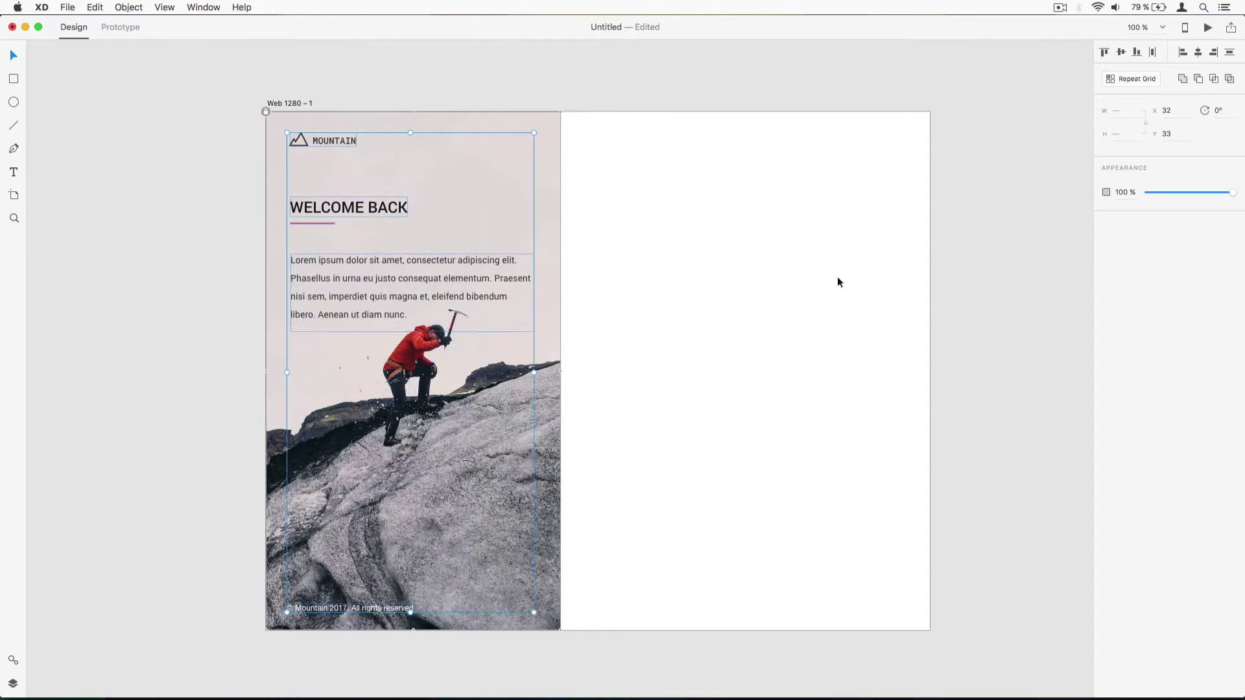
click(1183, 53)
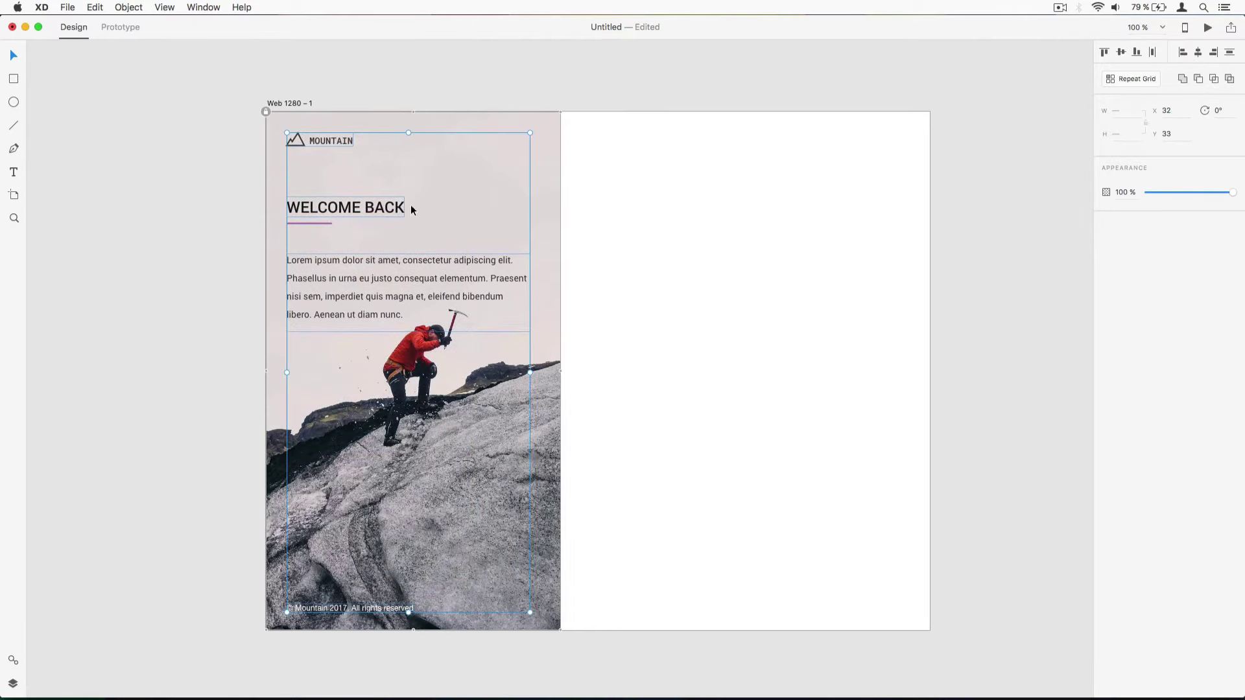
click(443, 104)
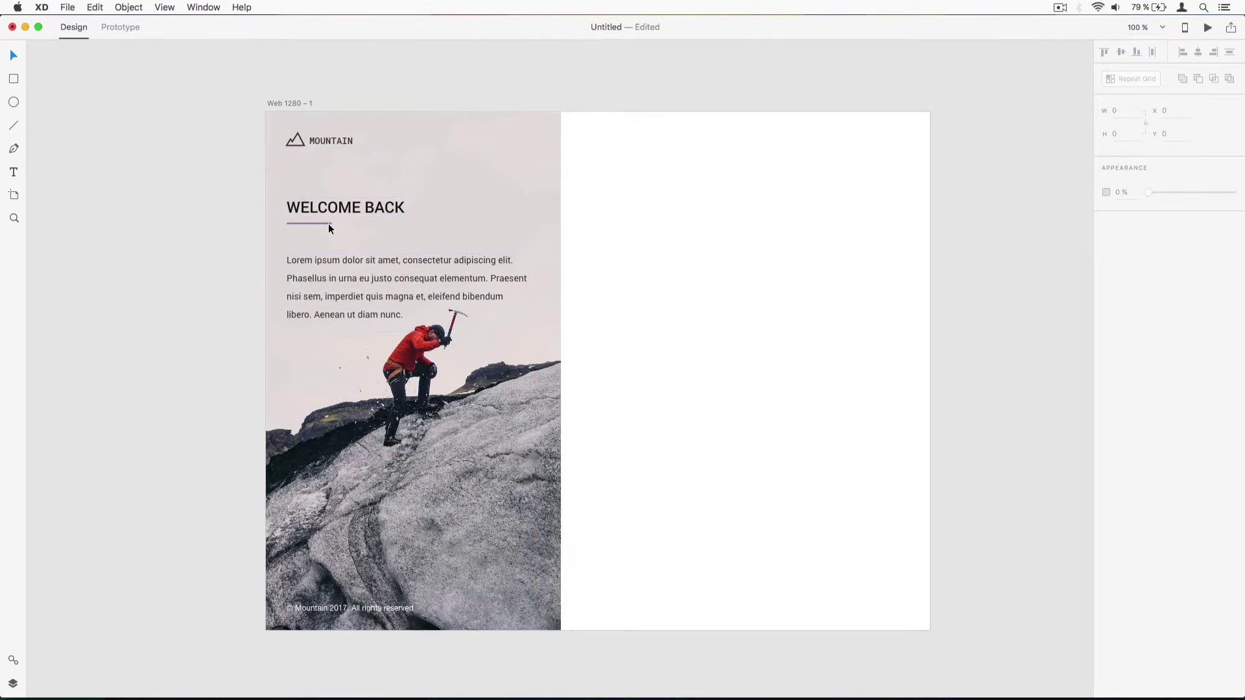
drag(329, 225, 328, 223)
key(shift+super+a)
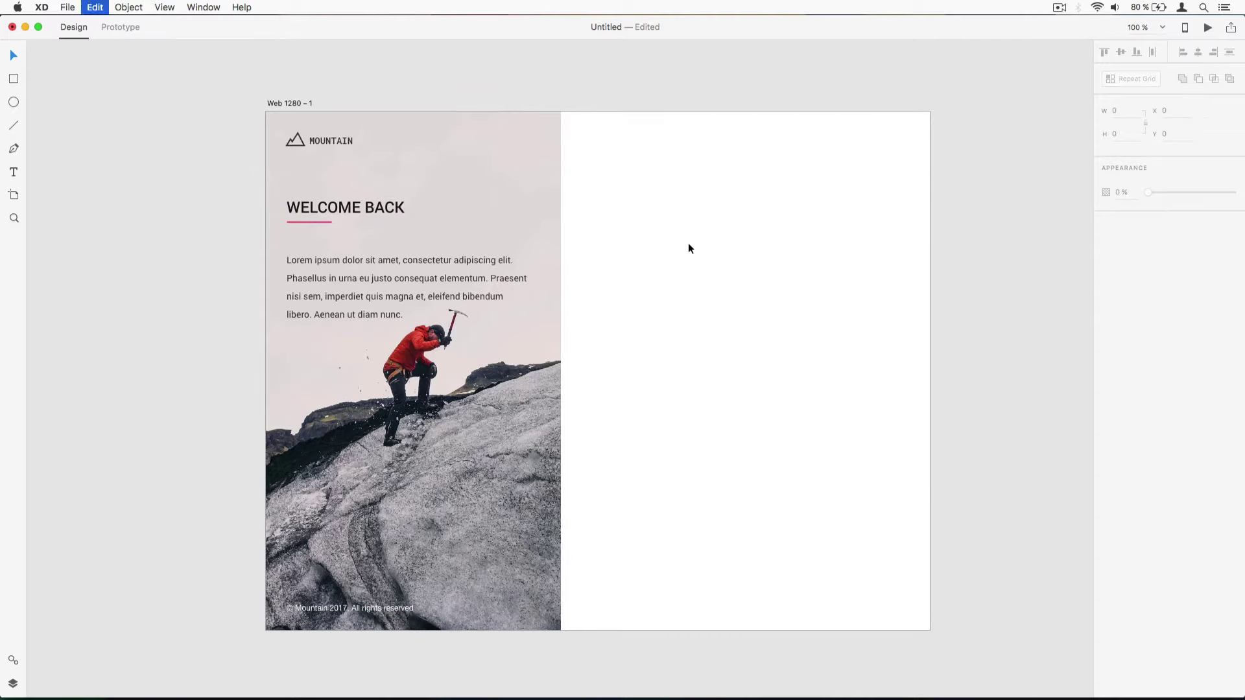
- Draw a horizontal line about 183 wide in the white area beside the photo, at about X 523.5, Y 188.5
key(l)
drag(606, 233, 725, 233)
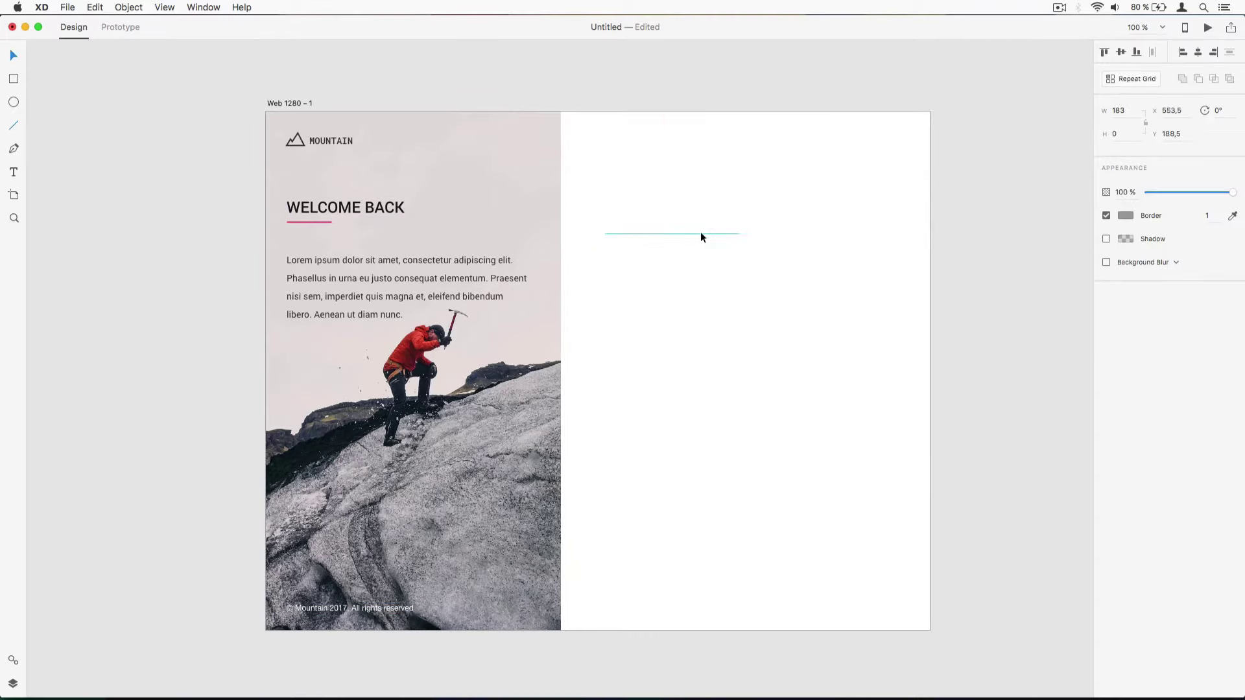
drag(826, 236, 826, 236)
key(super+z)
click(663, 208)
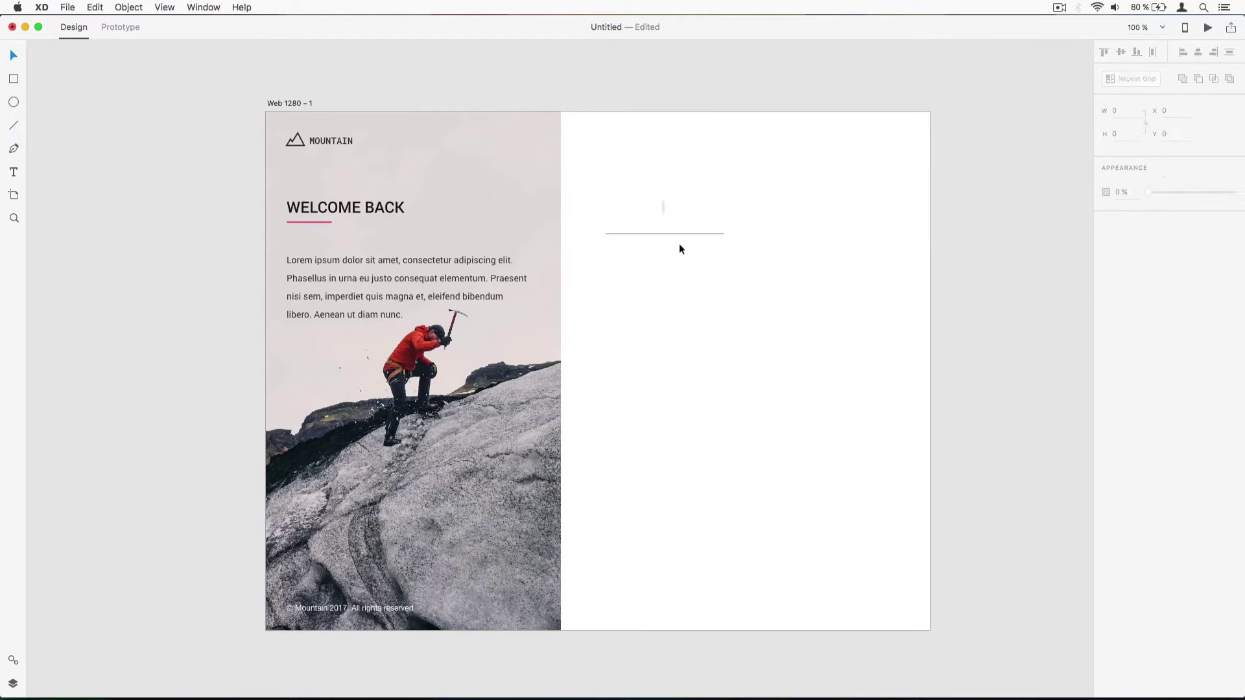
- Set the new line's border width to 2, open its border color, and switch to Firefox's Material Design color palette page
click(679, 235)
click(1128, 215)
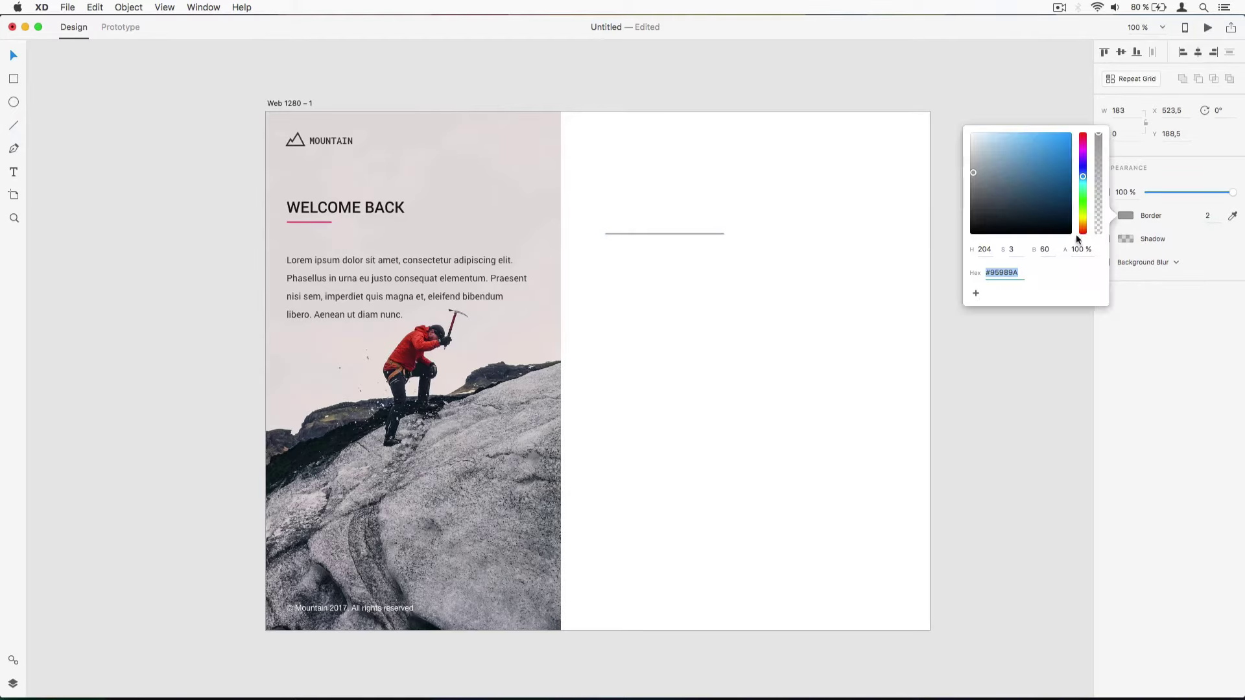
key(super+space)
text(fire)
key(Return)
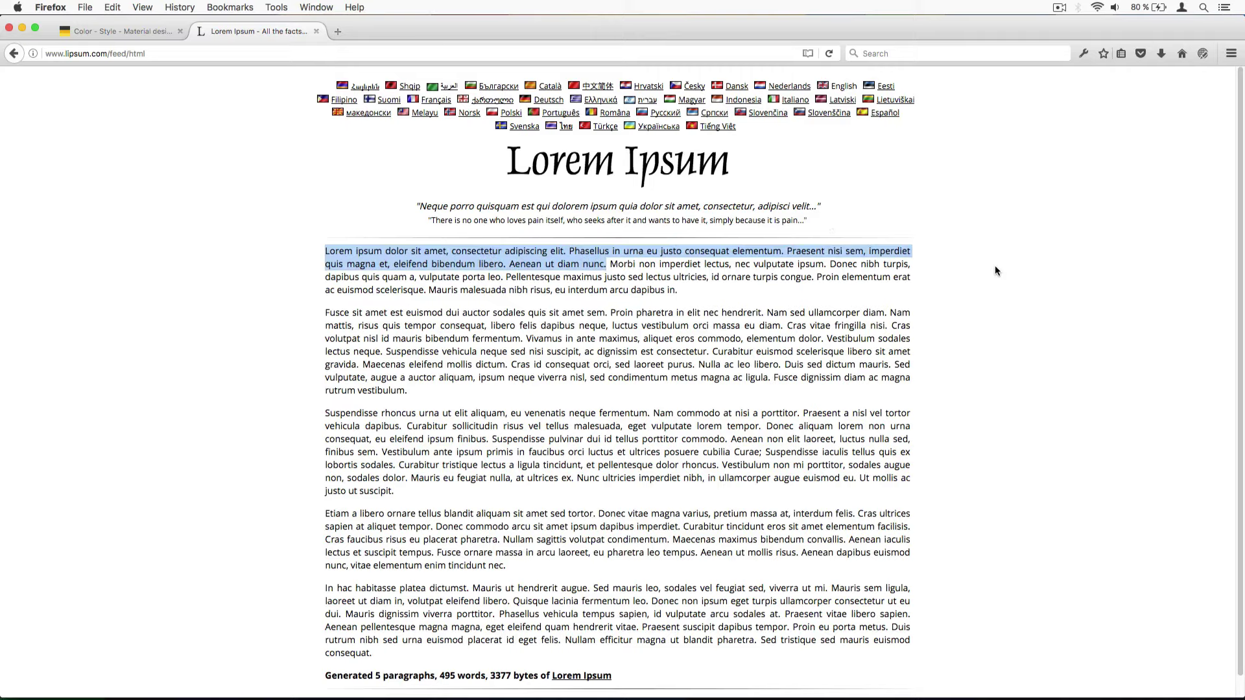
key(ctrl+shift+Tab)
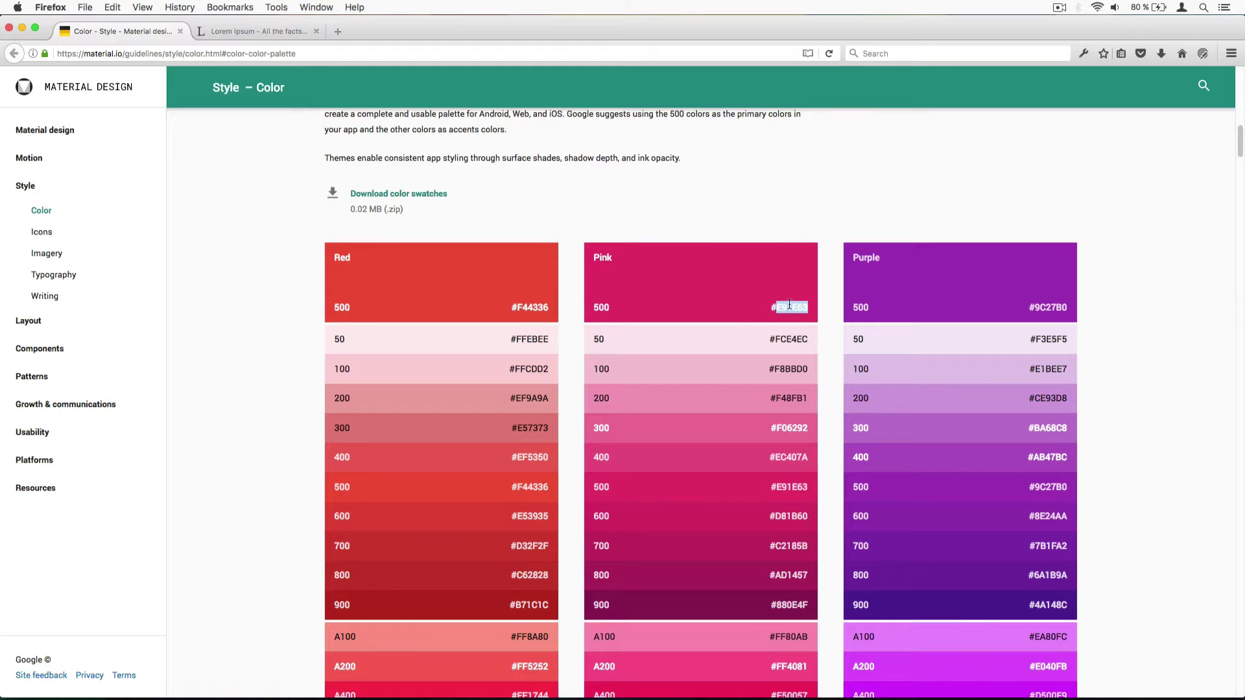
- Return to Adobe XD, set the line's border color to E91E63, and save it as a color swatch
key(super+Tab)
text(e91e63)
click(975, 293)
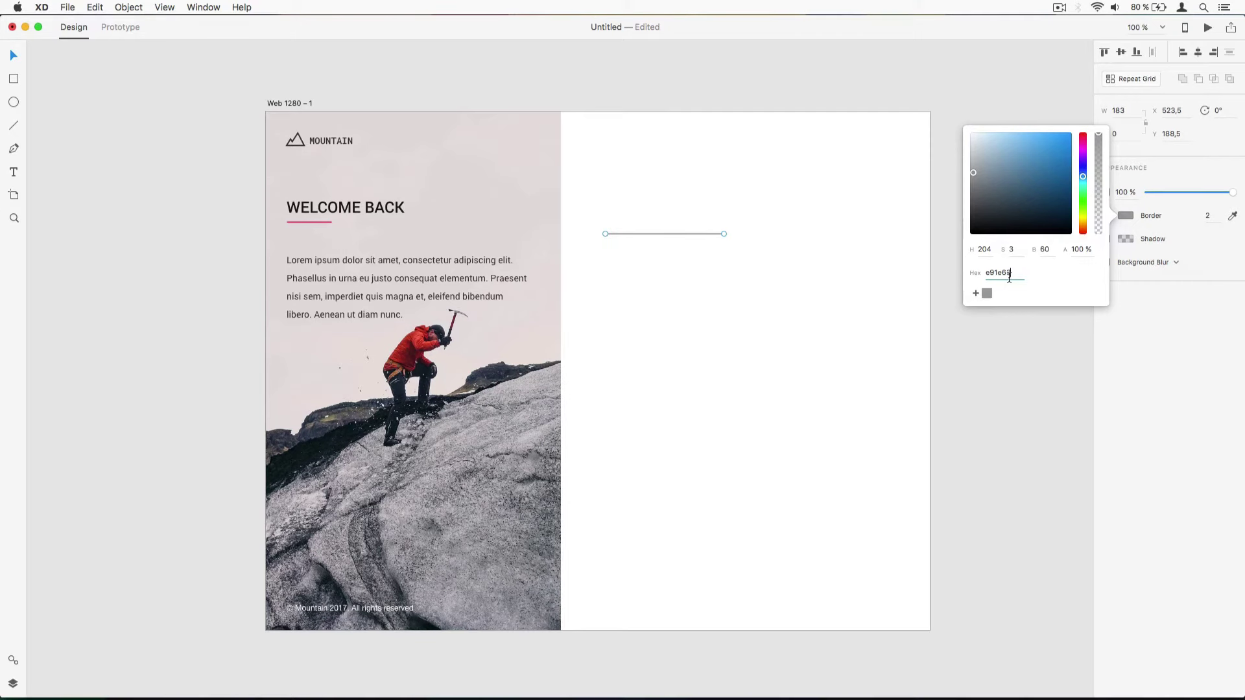
key(Tab)
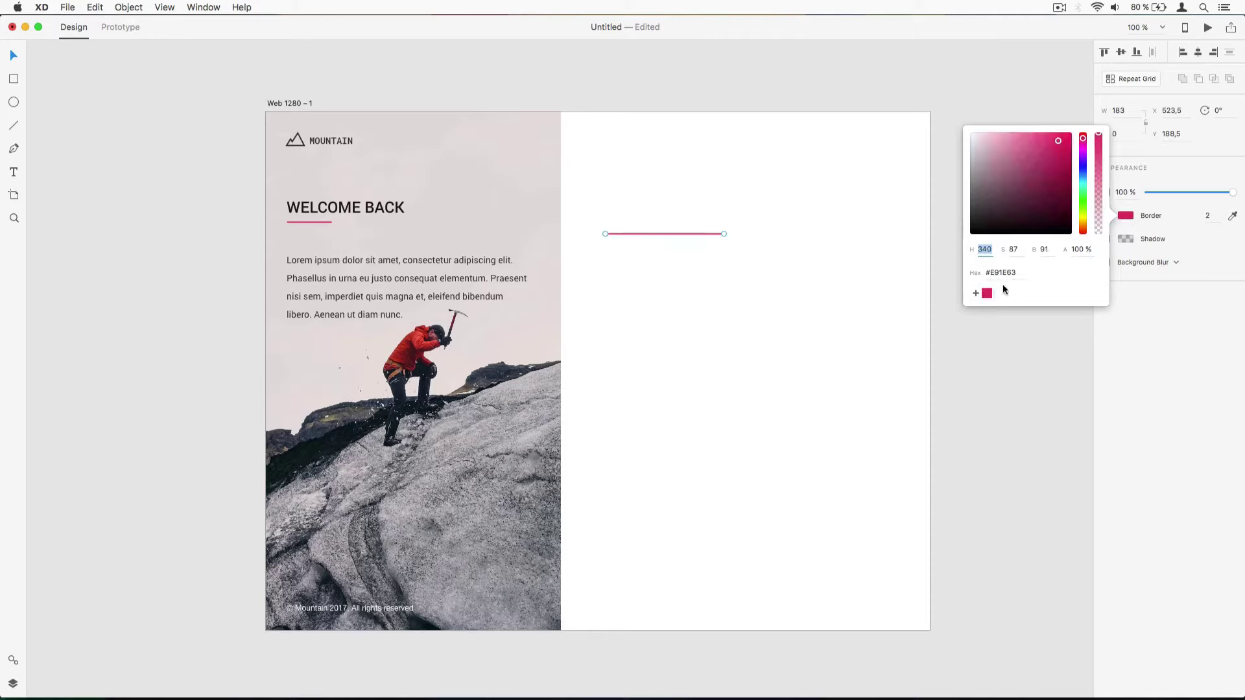
click(834, 267)
- Place a copy of the pink line end to end with it at X 695.5, Y 194.5, with border width 1
drag(681, 234, 784, 238)
click(1210, 216)
text(1)
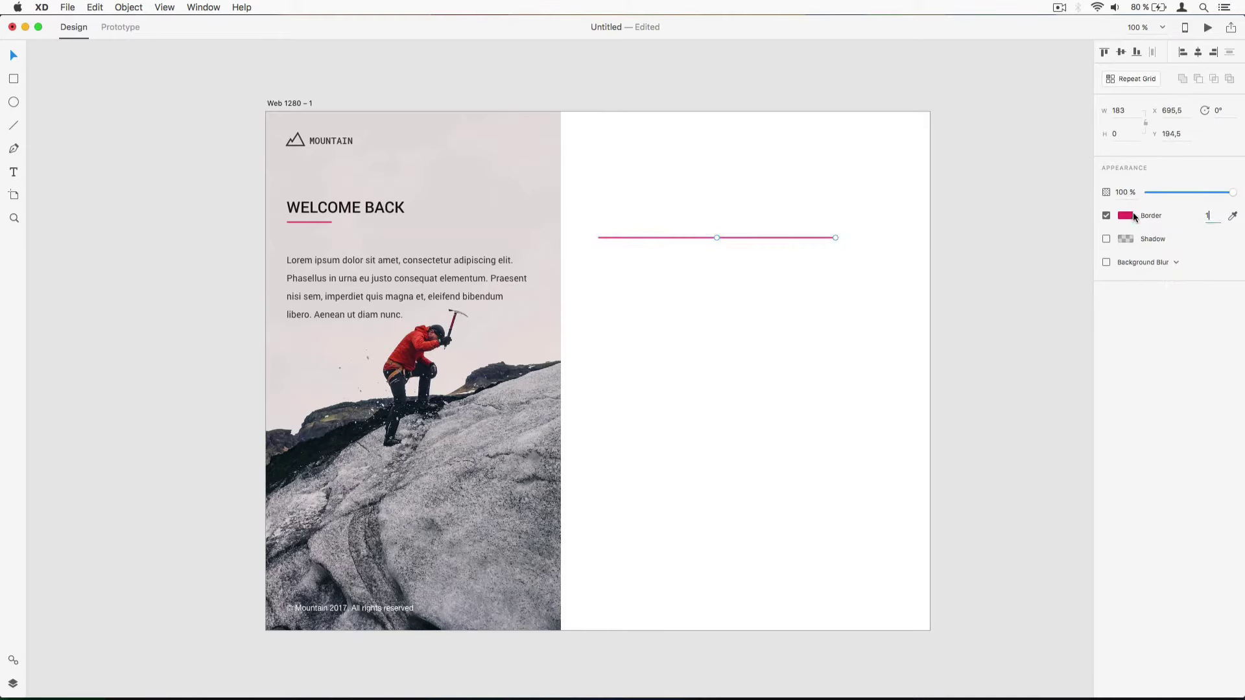
- Set the copied line's border color to black 000000 with 15% alpha
click(1132, 214)
drag(1010, 219, 951, 251)
click(1085, 248)
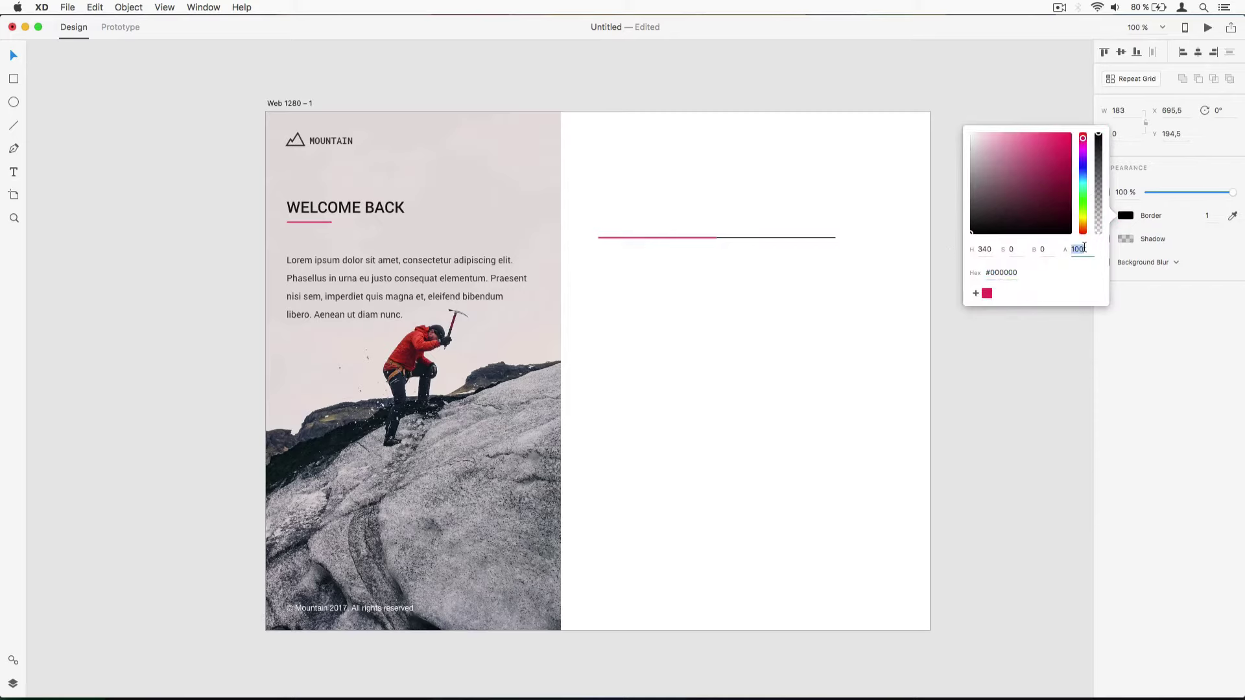
text(15)
key(Tab)
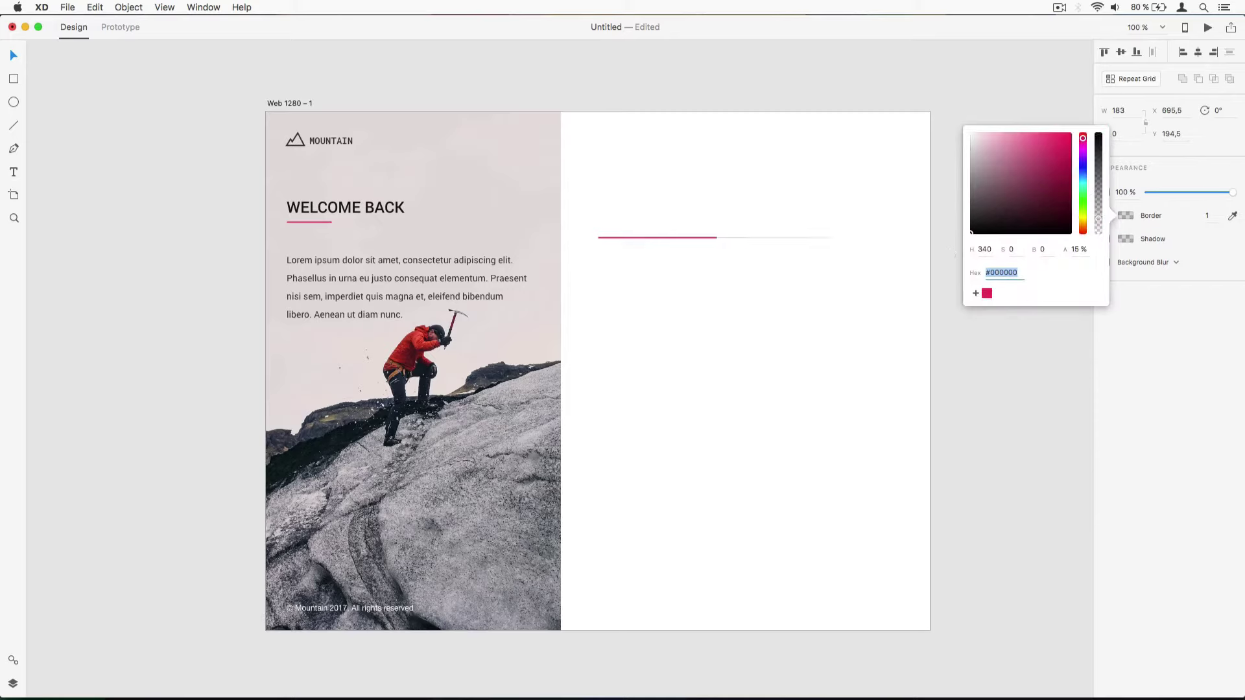
click(18, 218)
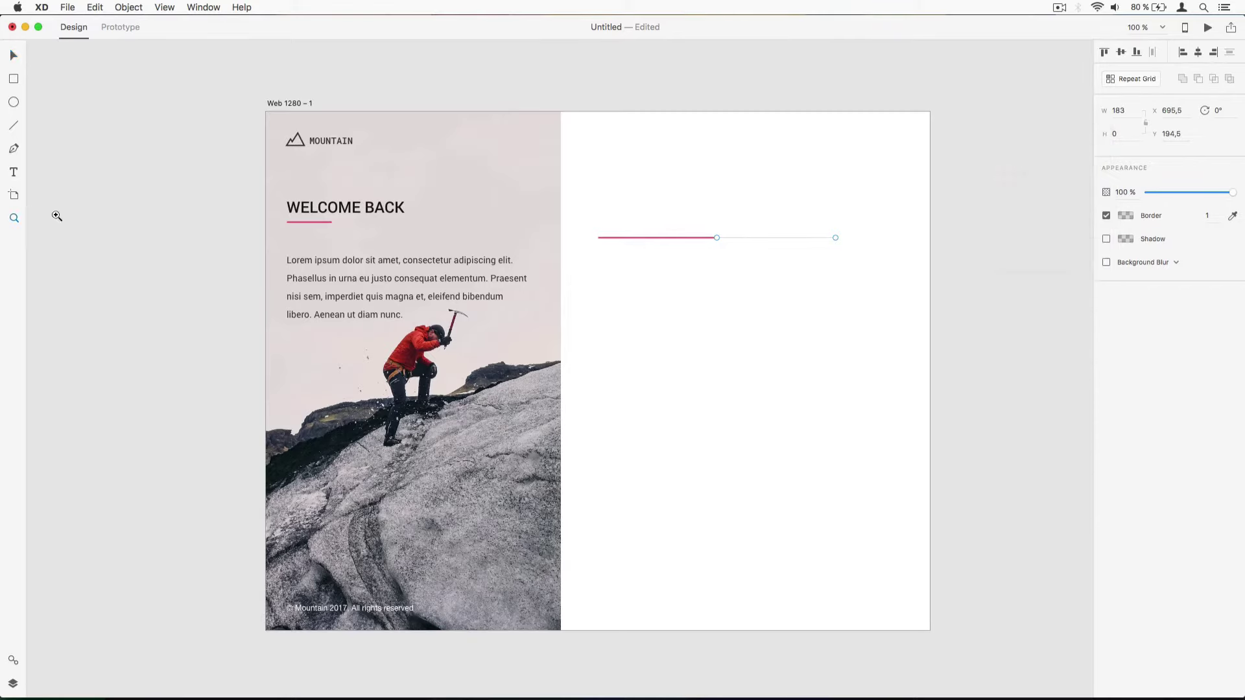
- Nudge the light gray line beside the pink one down to Y 195.5 to align their lower edges
drag(583, 198, 877, 283)
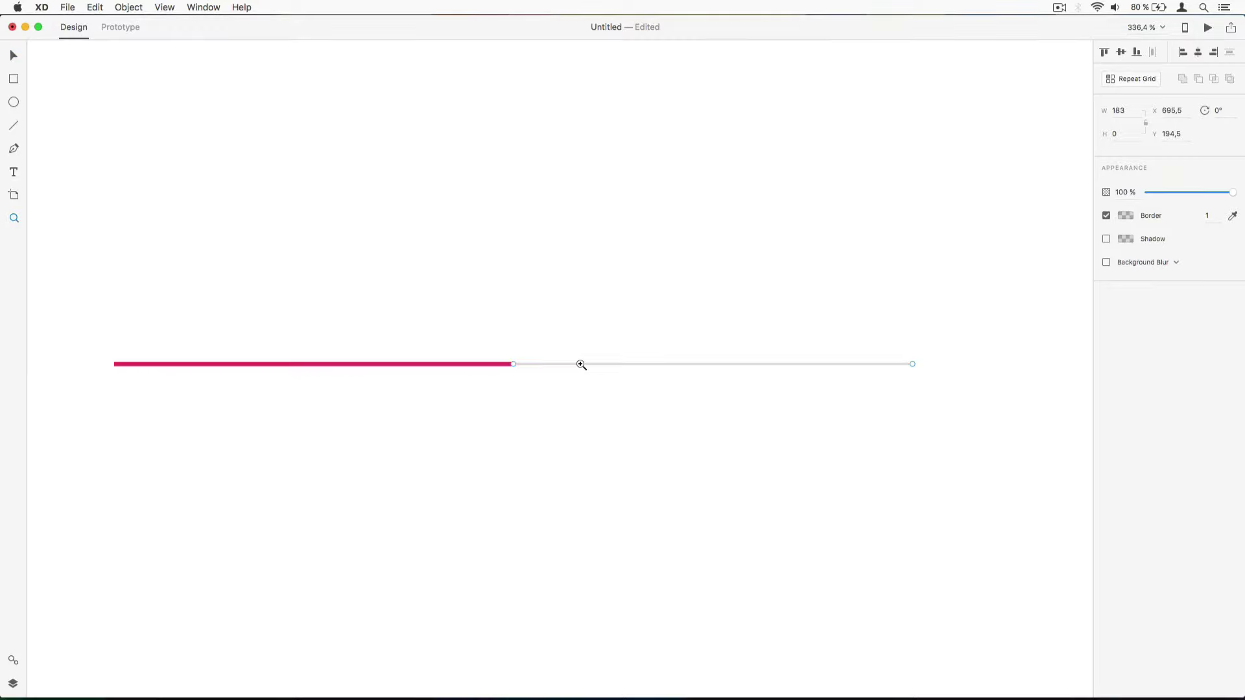
key(v)
key(Down)
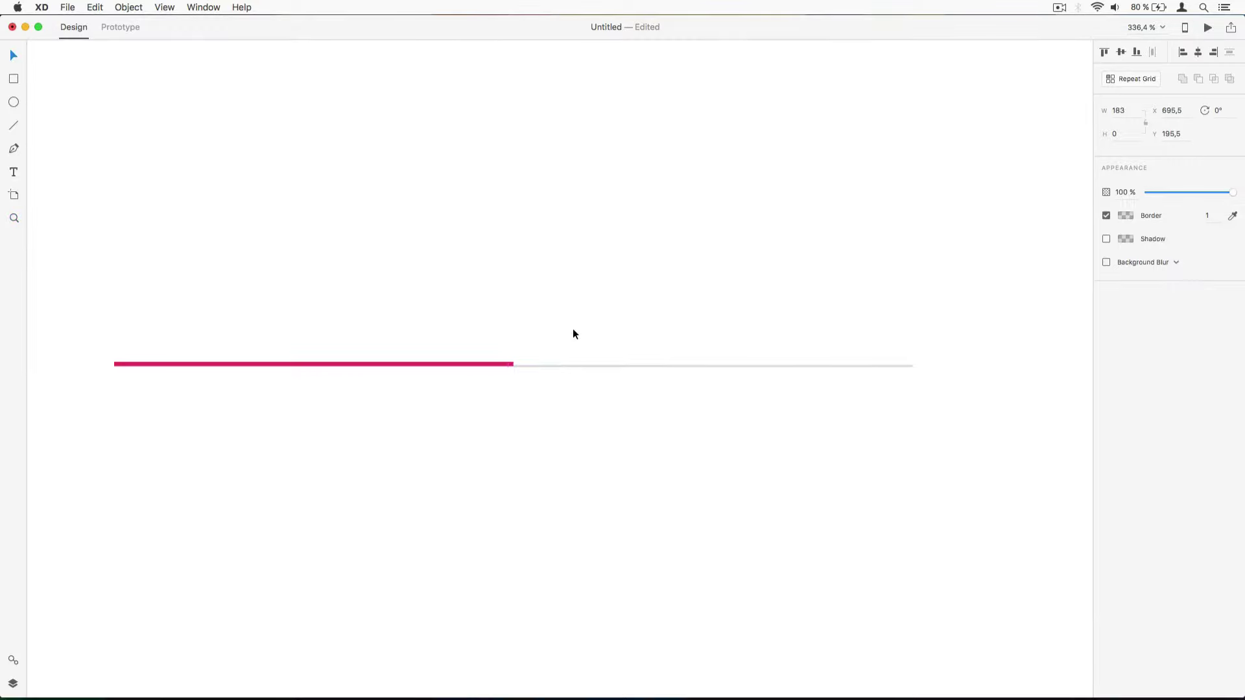
click(574, 320)
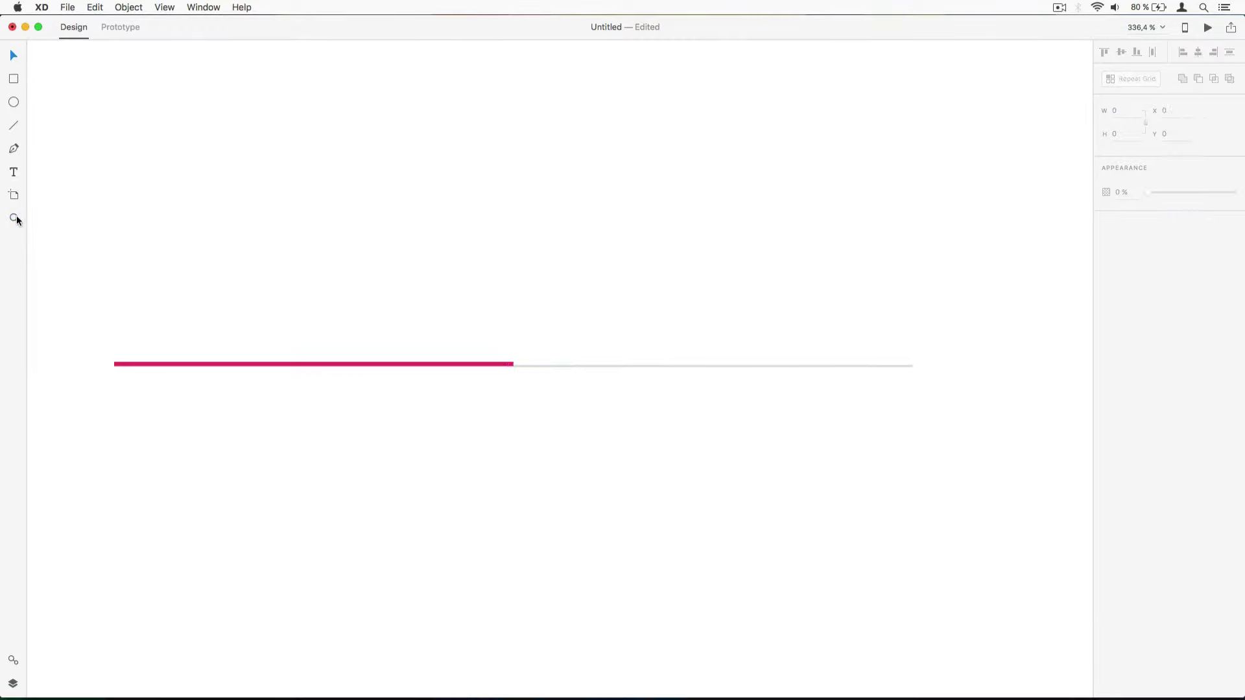
click(1161, 26)
click(1145, 63)
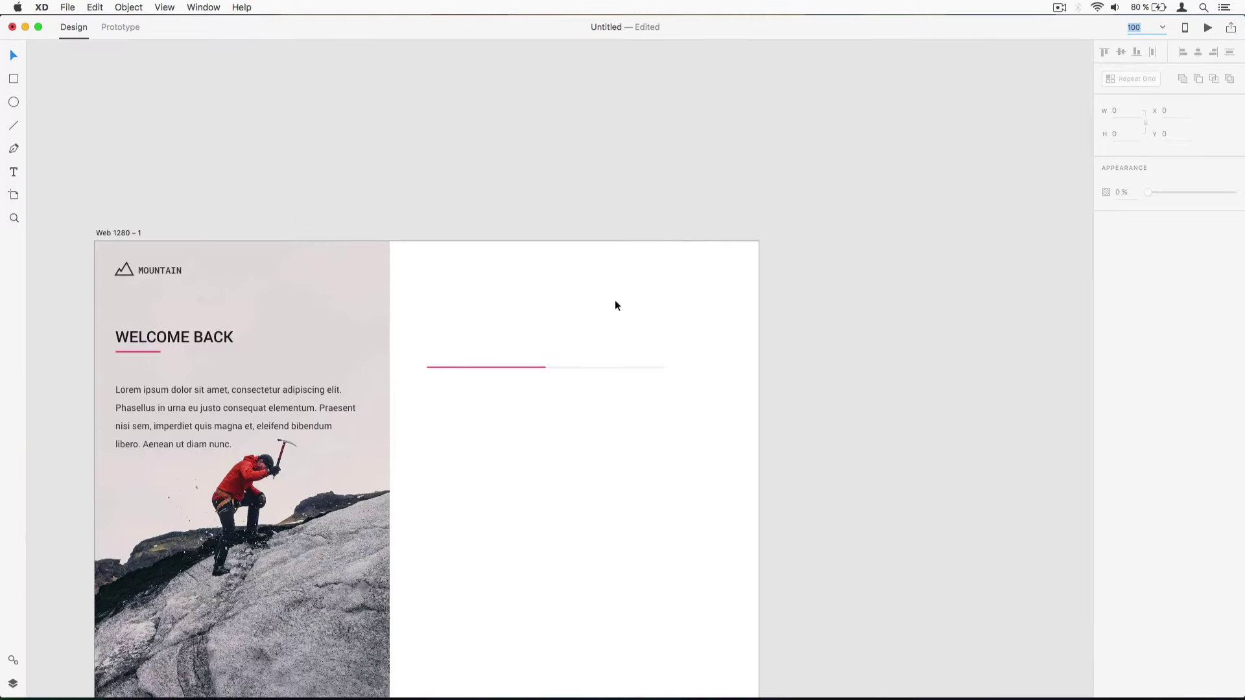
- Add a SIGN IN text label above the start of the pink line in the white area
key(BackSpace)
click(14, 172)
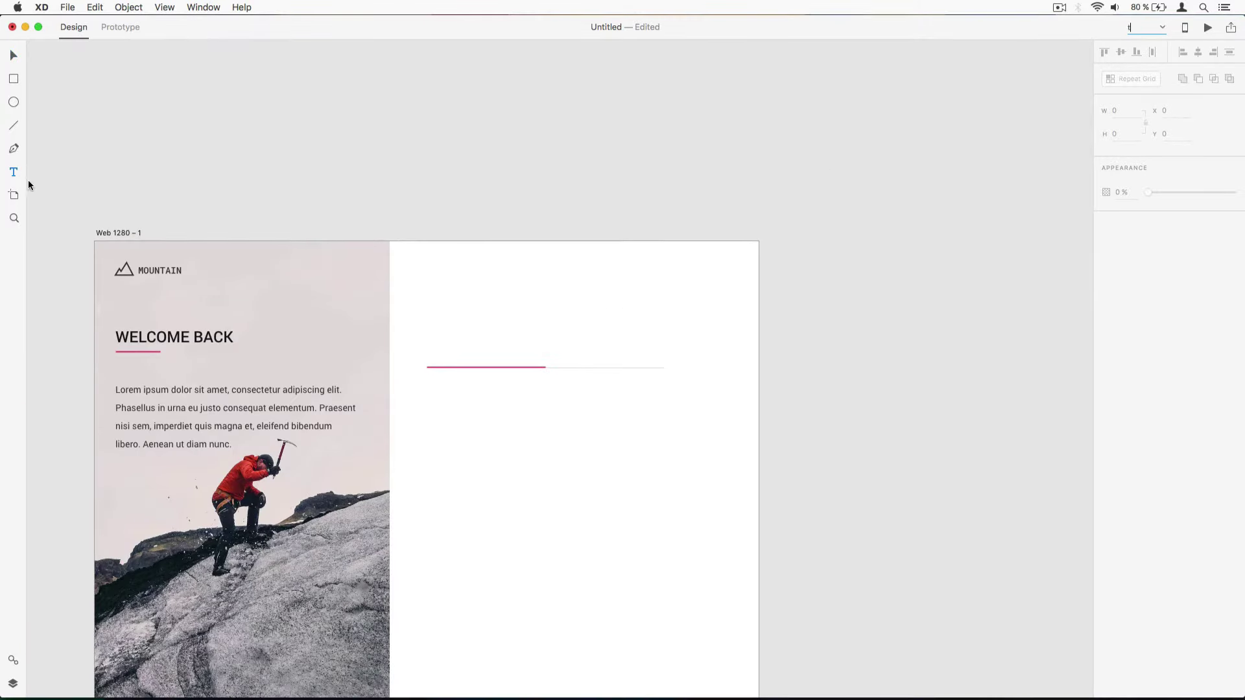
click(426, 350)
text(Si)
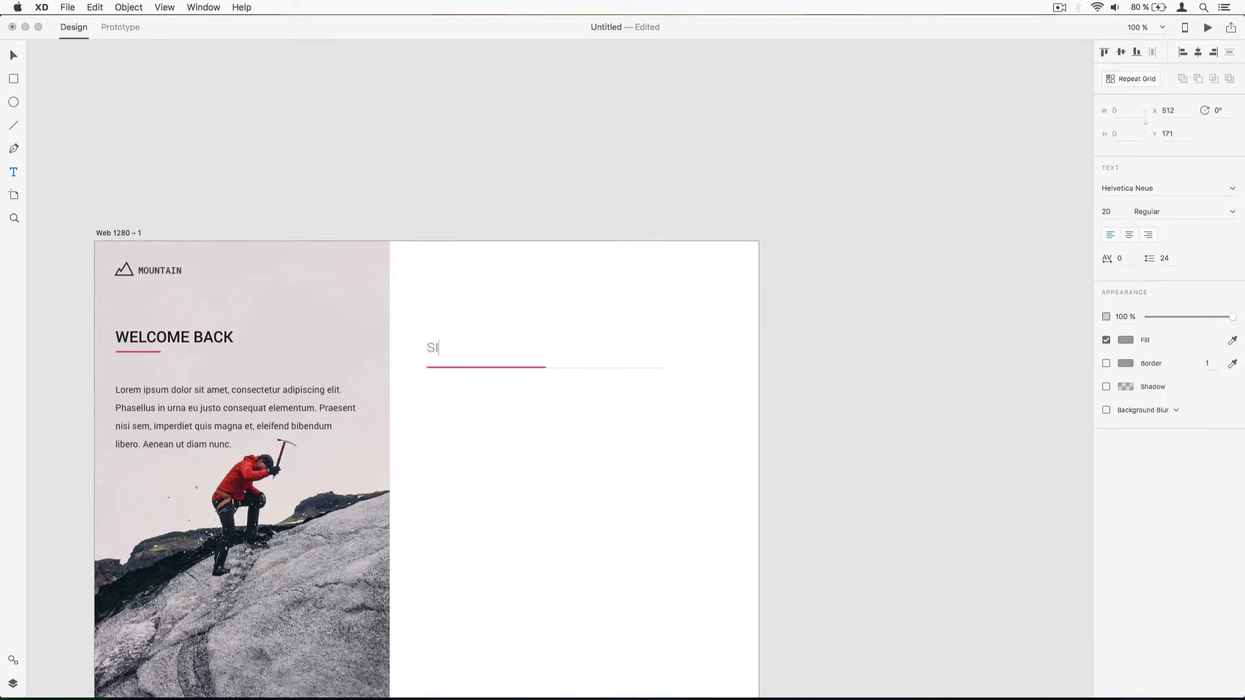
text(GN IN)
key(Escape)
- Format the SIGN IN label in Roboto at size 14 and fill it with the saved pink E91E63 swatch
click(1107, 212)
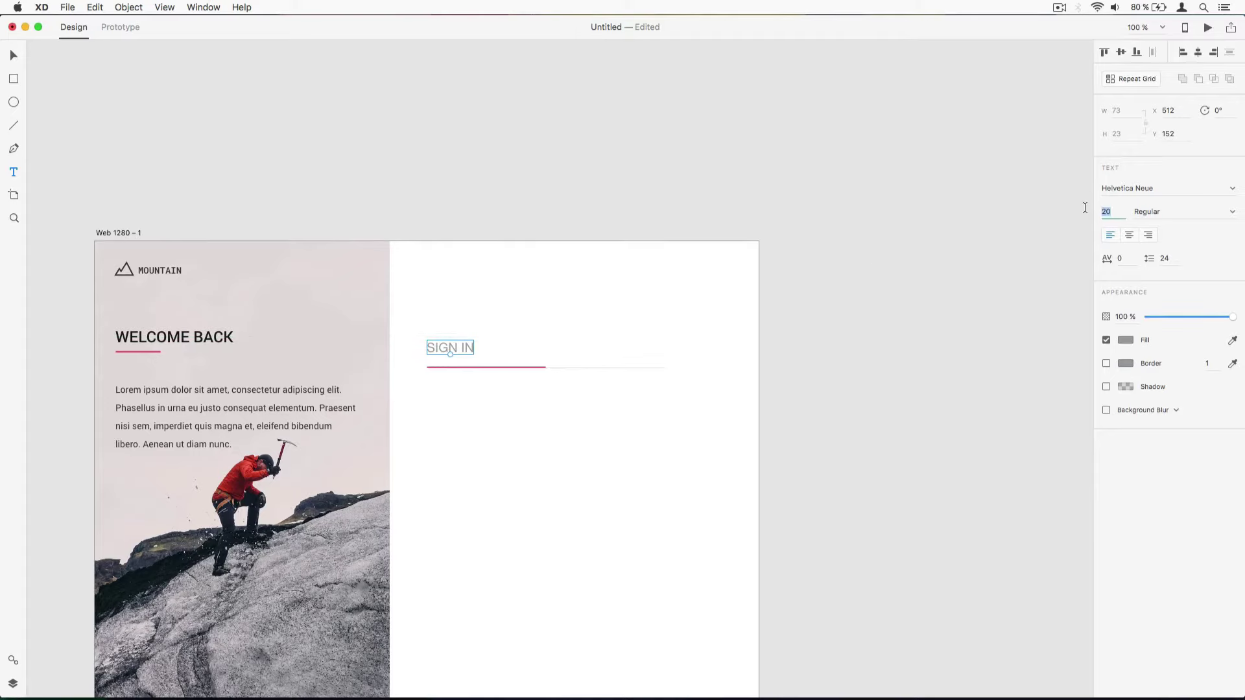
key(Tab)
key(shift+Tab)
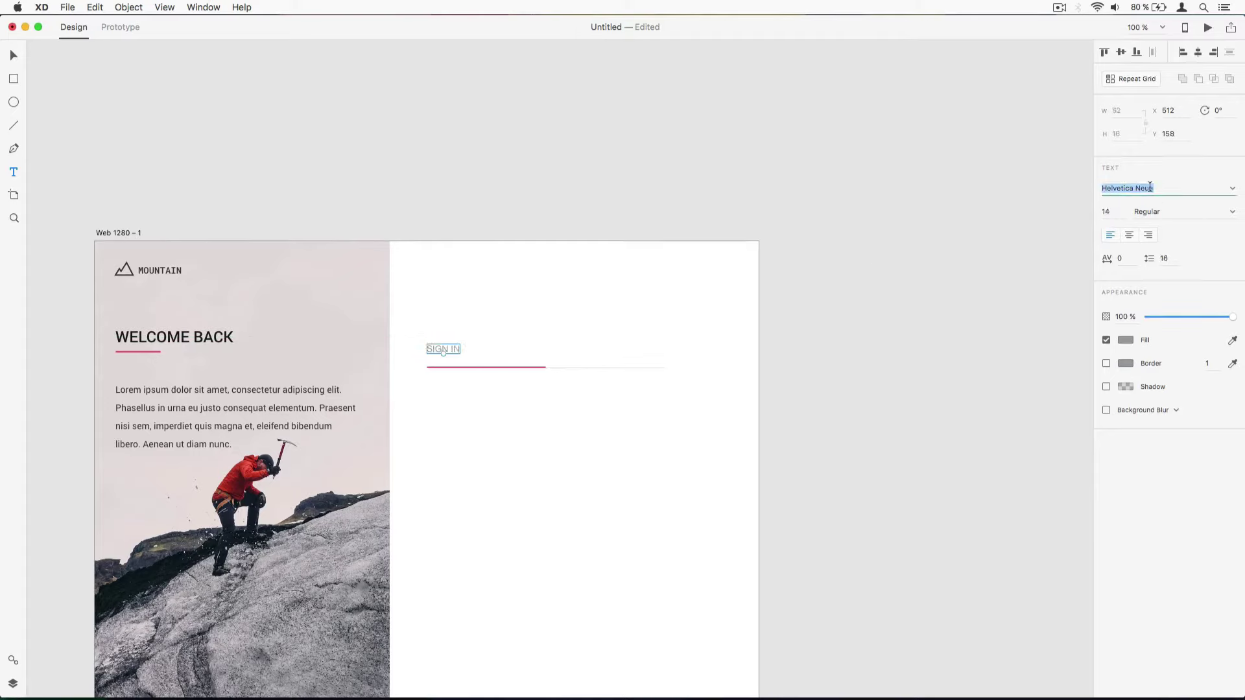
text(Roboto)
key(Return)
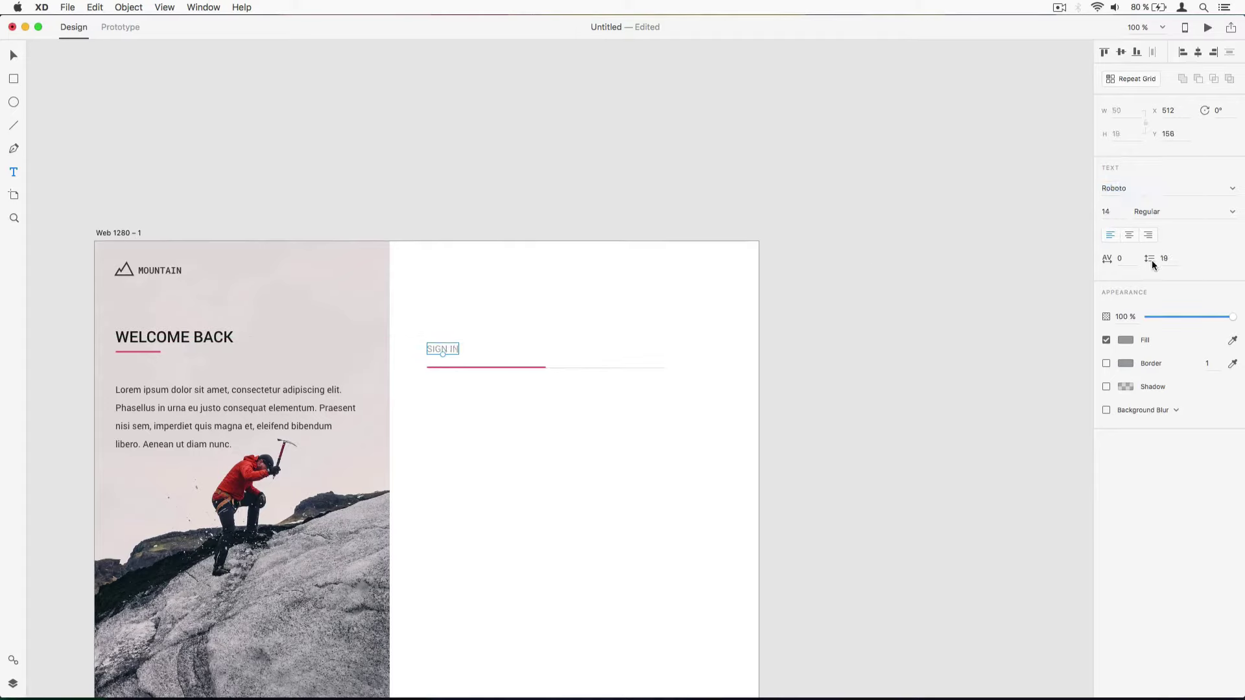
click(1129, 341)
click(987, 418)
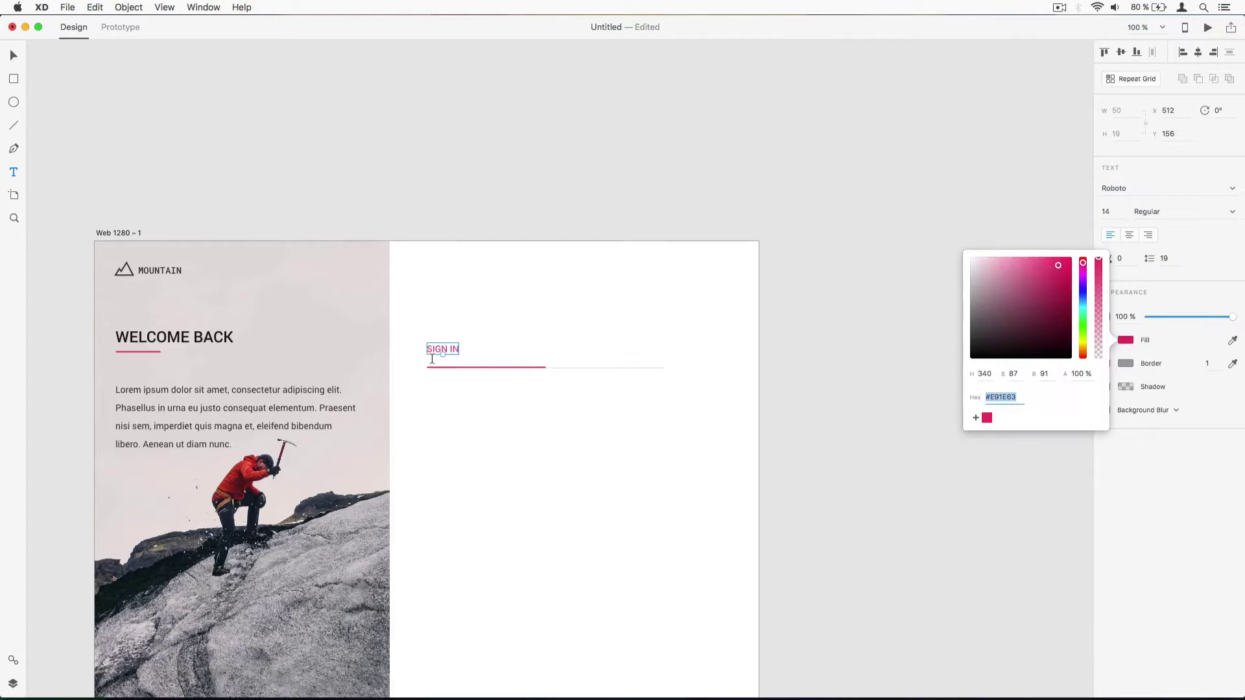
click(270, 247)
- Move the SIGN IN label over the middle of the pink line and place a copy above the gray line
drag(442, 347, 481, 353)
key(Escape)
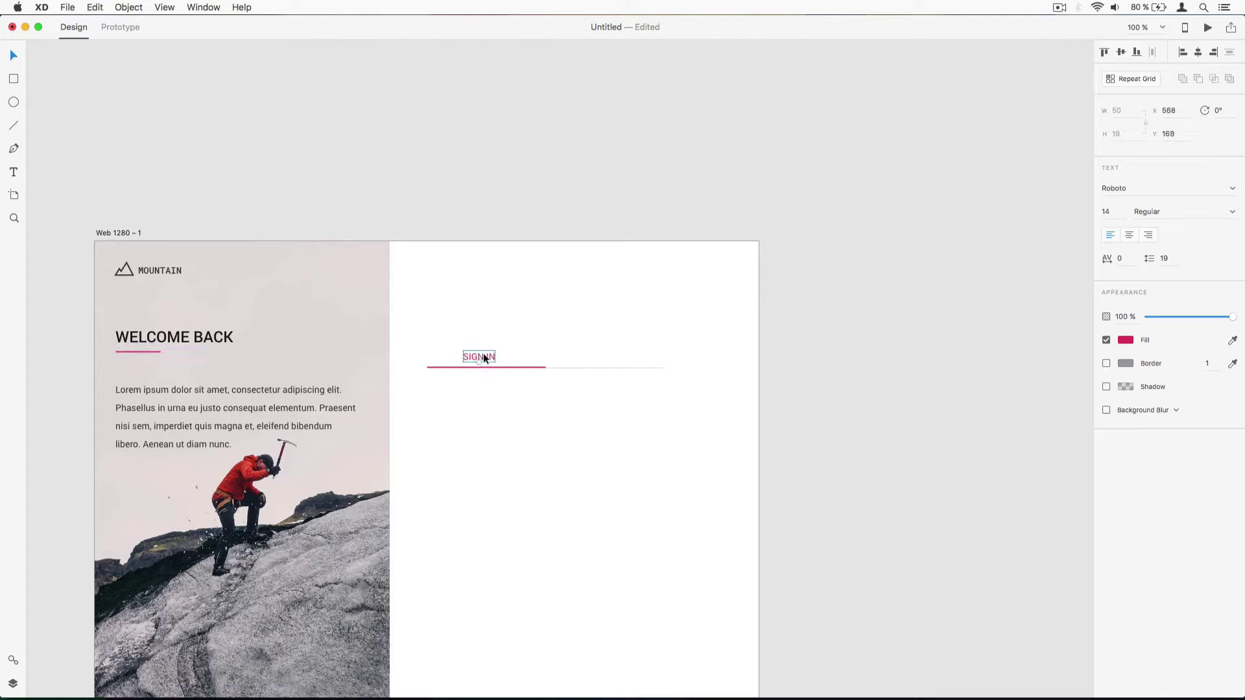
drag(479, 353, 598, 357)
- Center each SIGN IN label horizontally on the line beneath it
drag(439, 336, 527, 391)
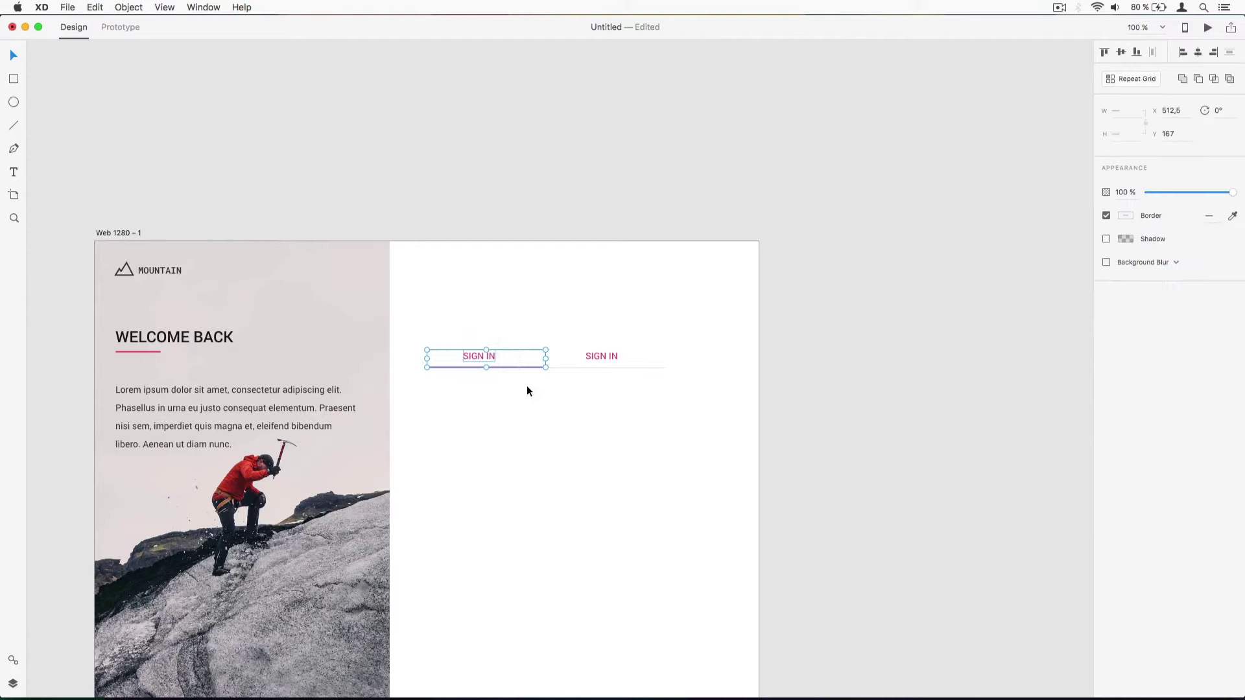
click(1198, 52)
click(591, 295)
click(602, 358)
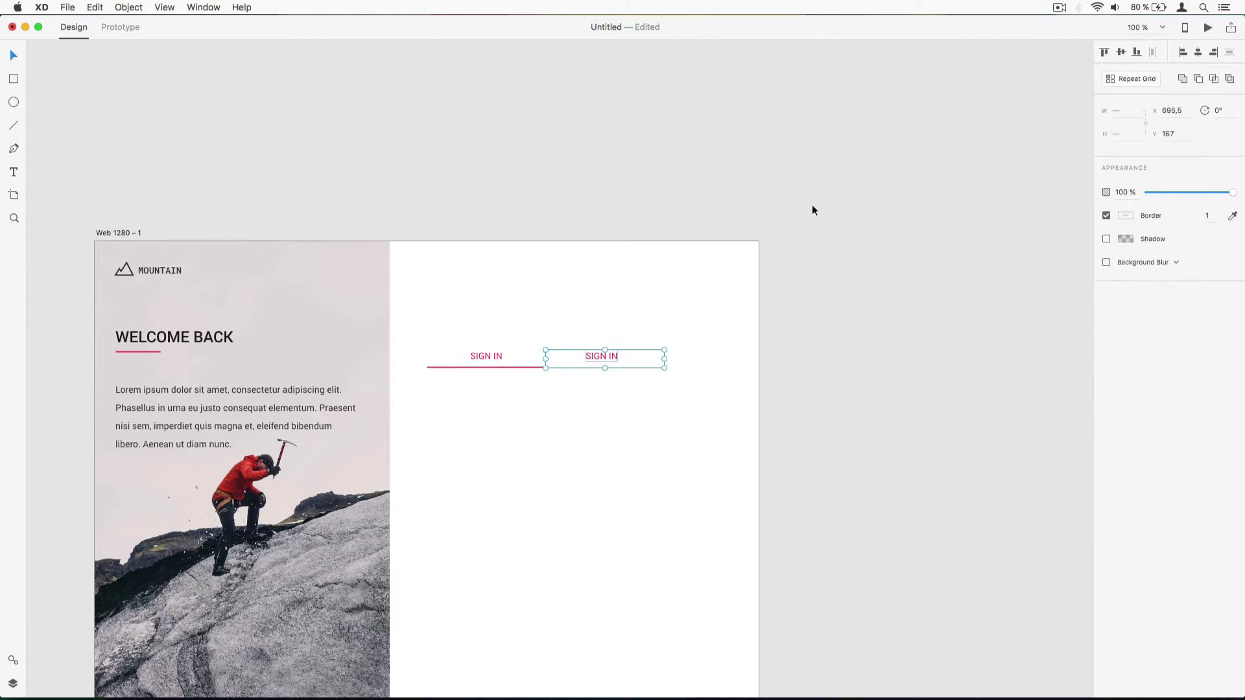
click(1198, 51)
click(492, 300)
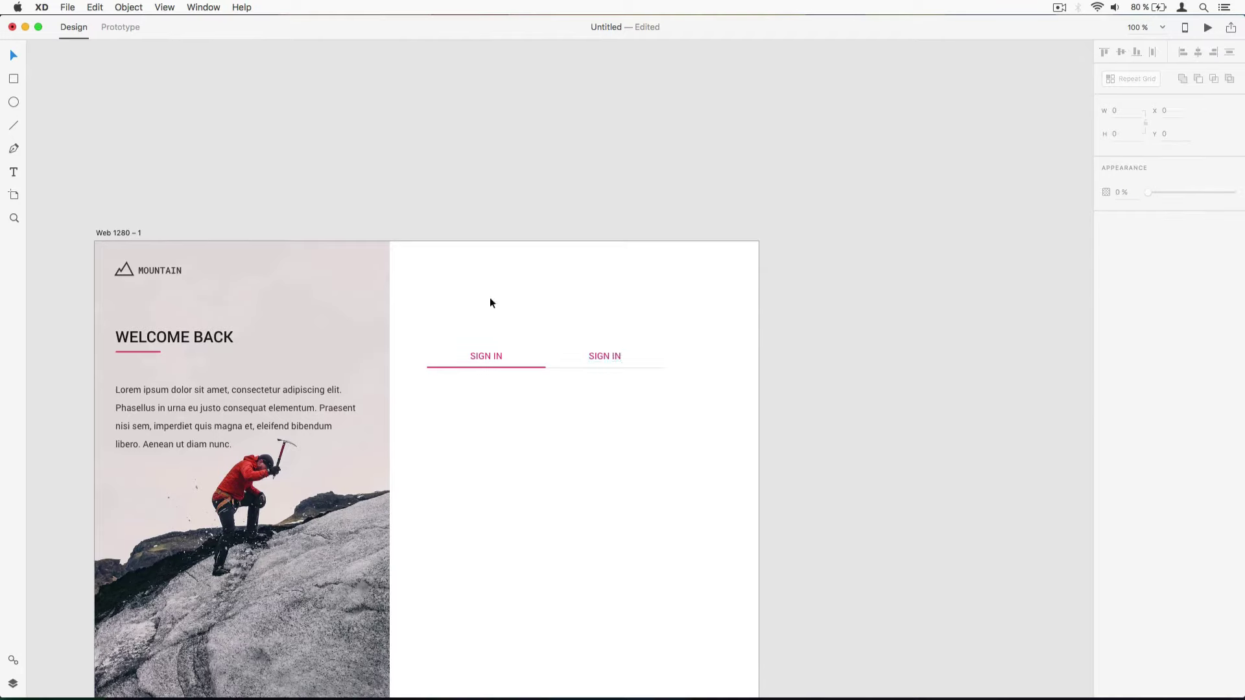
- Change the label above the gray line to SIGN UP
click(608, 356)
key(Return)
text(SIGN U)
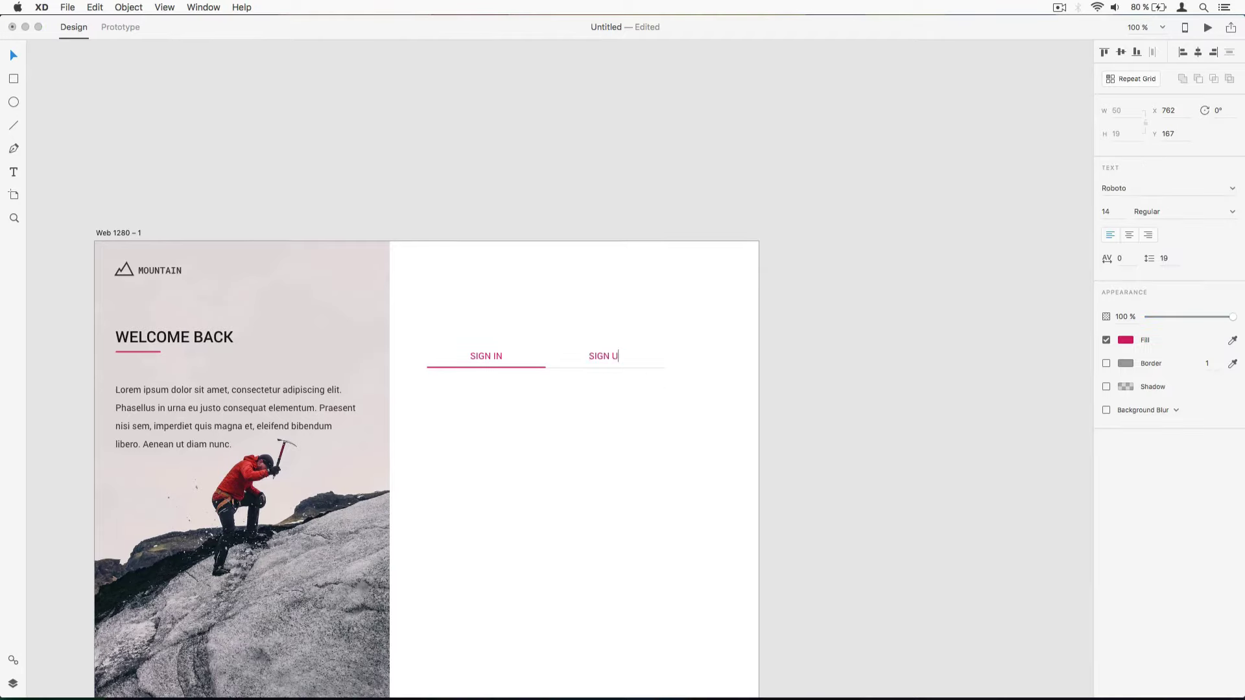
text(P)
key(Escape)
- Set the SIGN UP label's fill to black 000000 with 38% alpha
click(1130, 340)
drag(1010, 330, 1003, 393)
click(1075, 375)
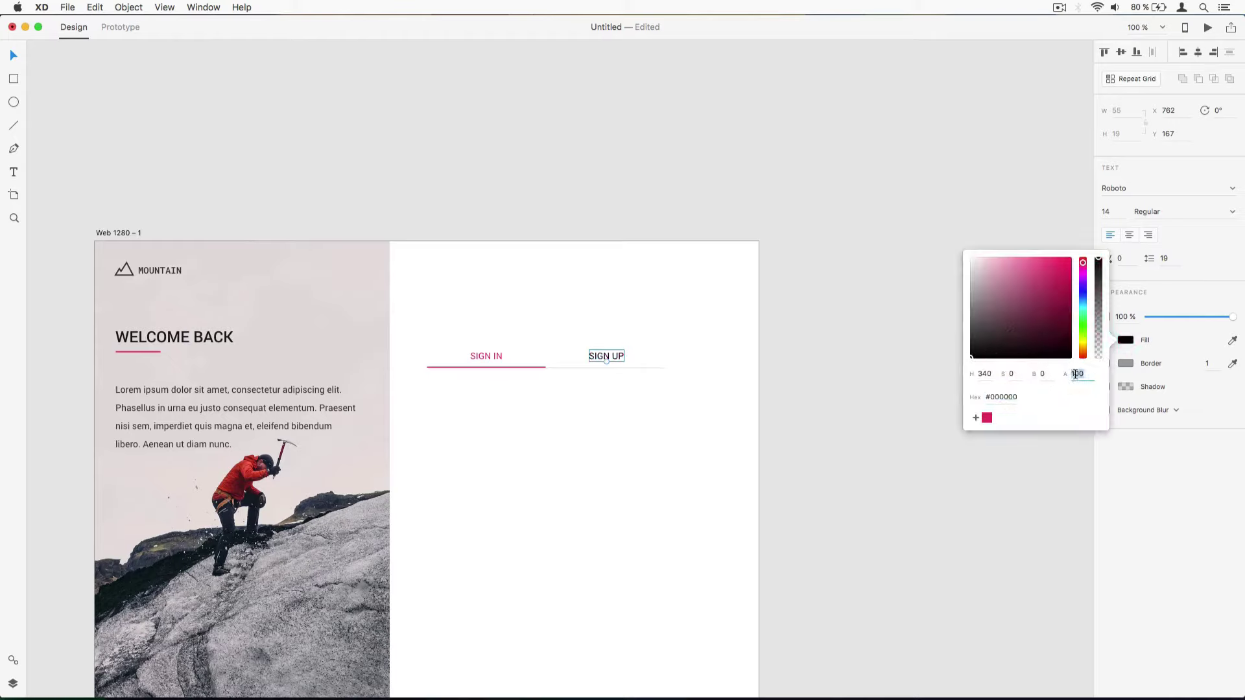
text(38)
key(Return)
click(582, 285)
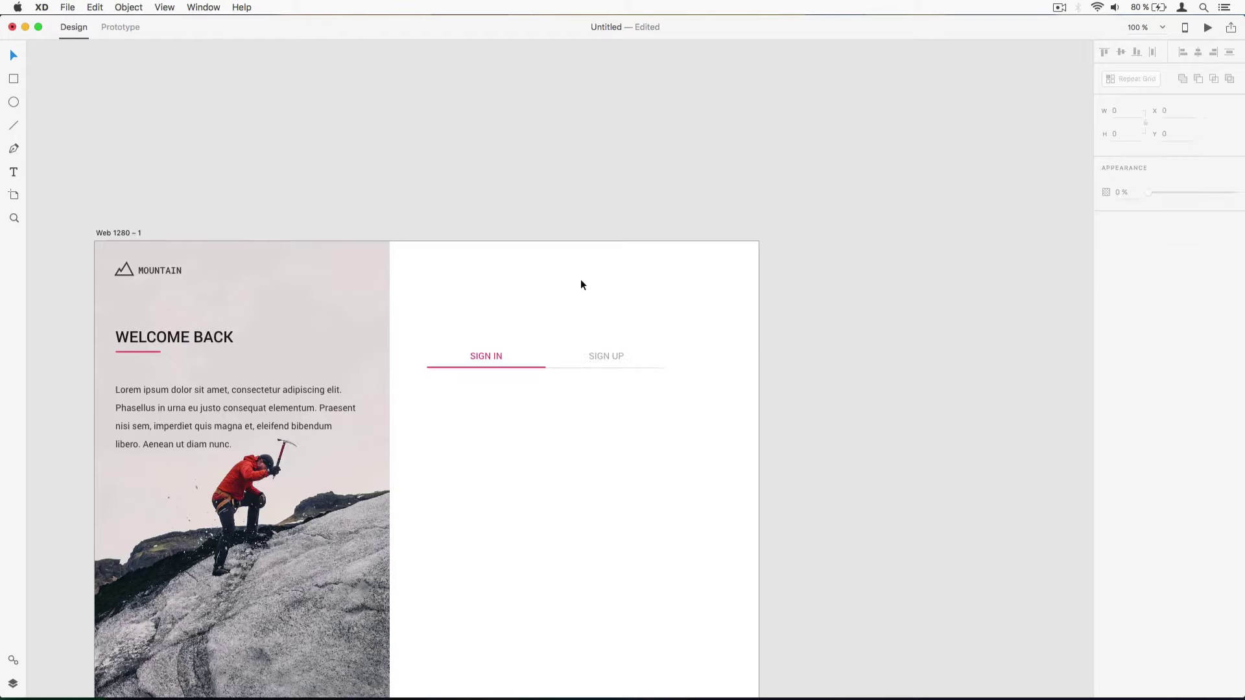
- Draw a horizontal line 366 wide at X 512.5, Y 307.5 below the SIGN IN and SIGN UP labels
key(l)
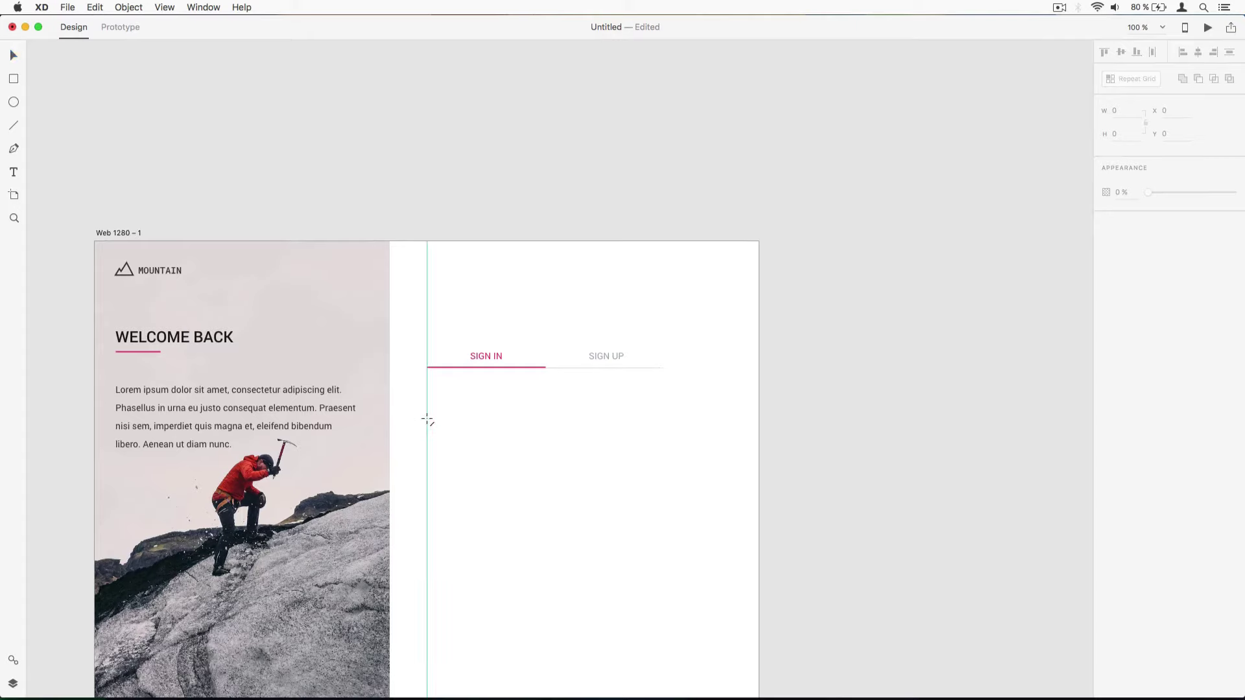
drag(425, 441, 664, 441)
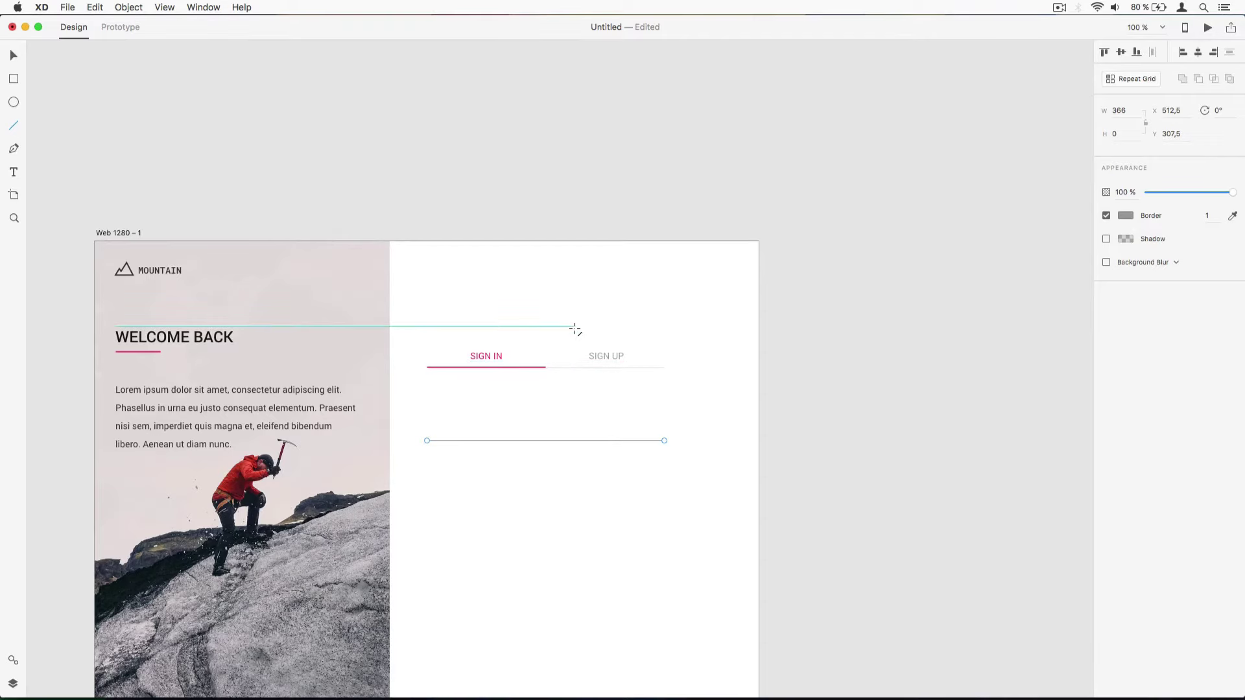
key(Escape)
drag(575, 325, 768, 203)
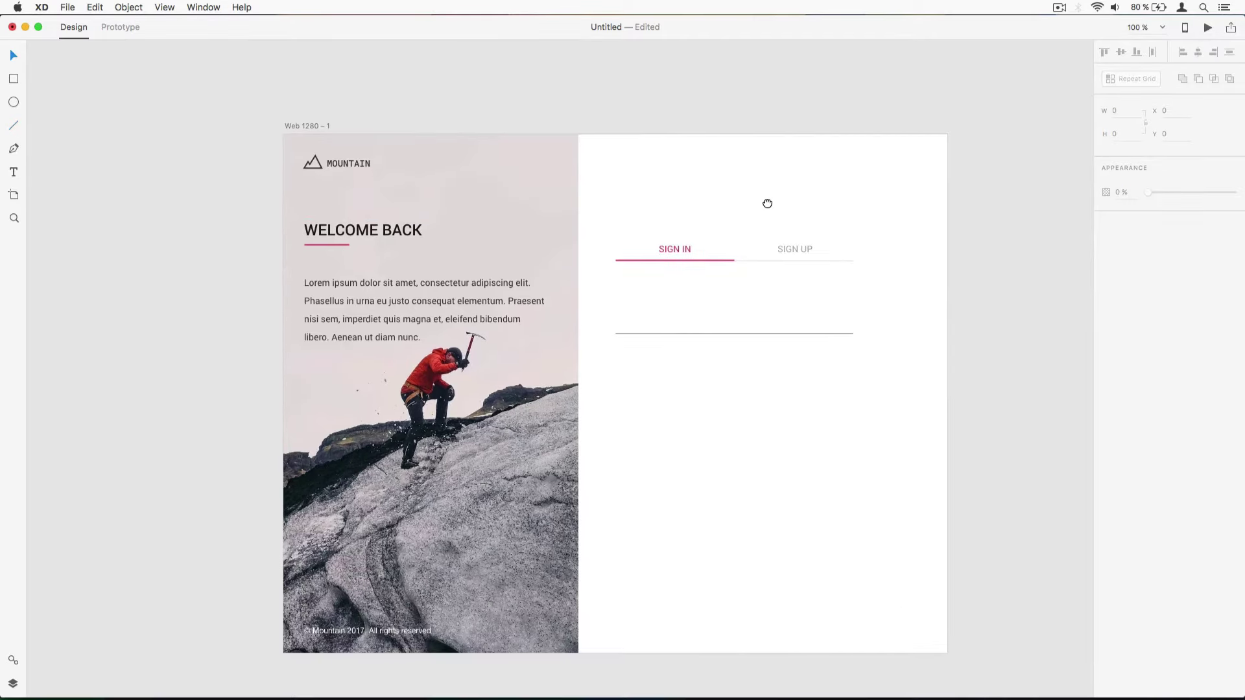
- Set the new 366-wide line's border color to black 000000 with 15% alpha
click(720, 334)
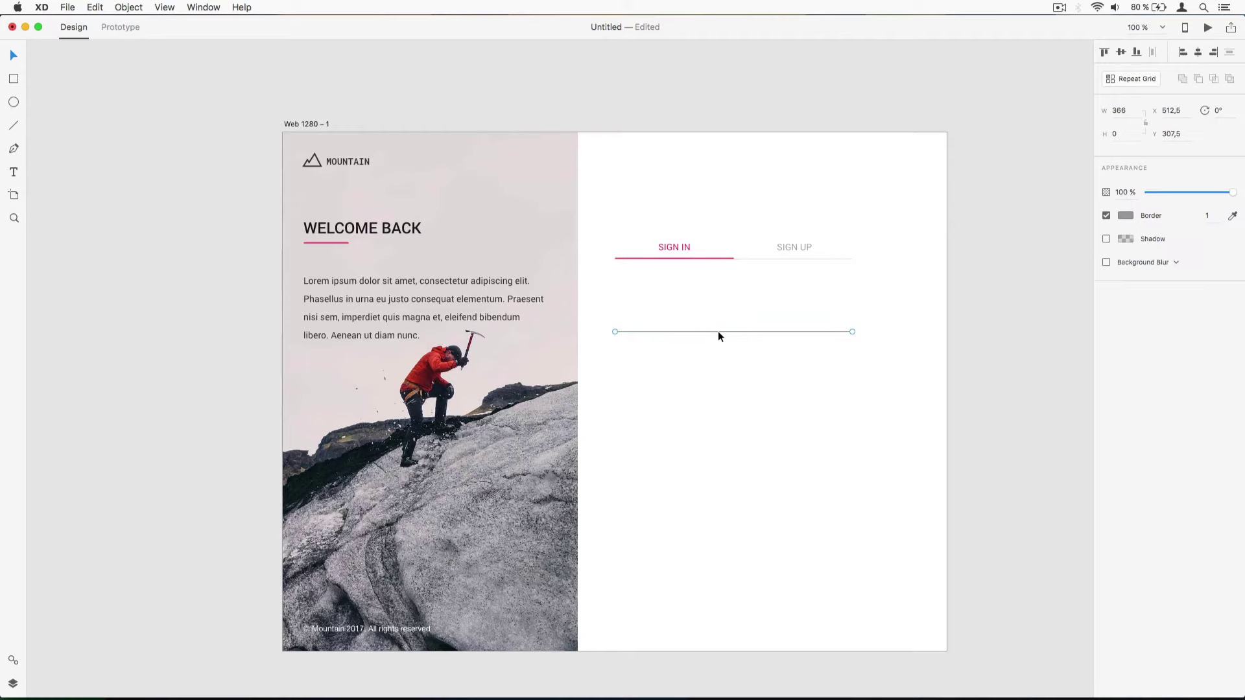
click(1125, 216)
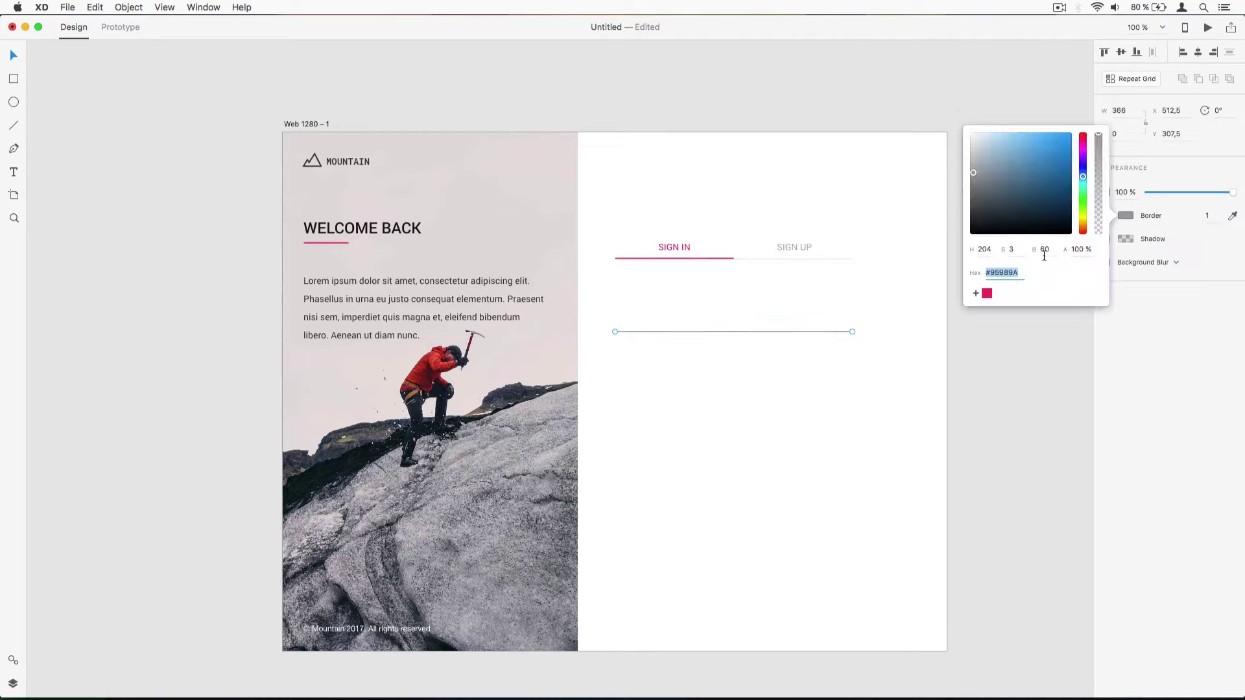
drag(983, 219, 970, 235)
click(1084, 250)
text(10)
key(Return)
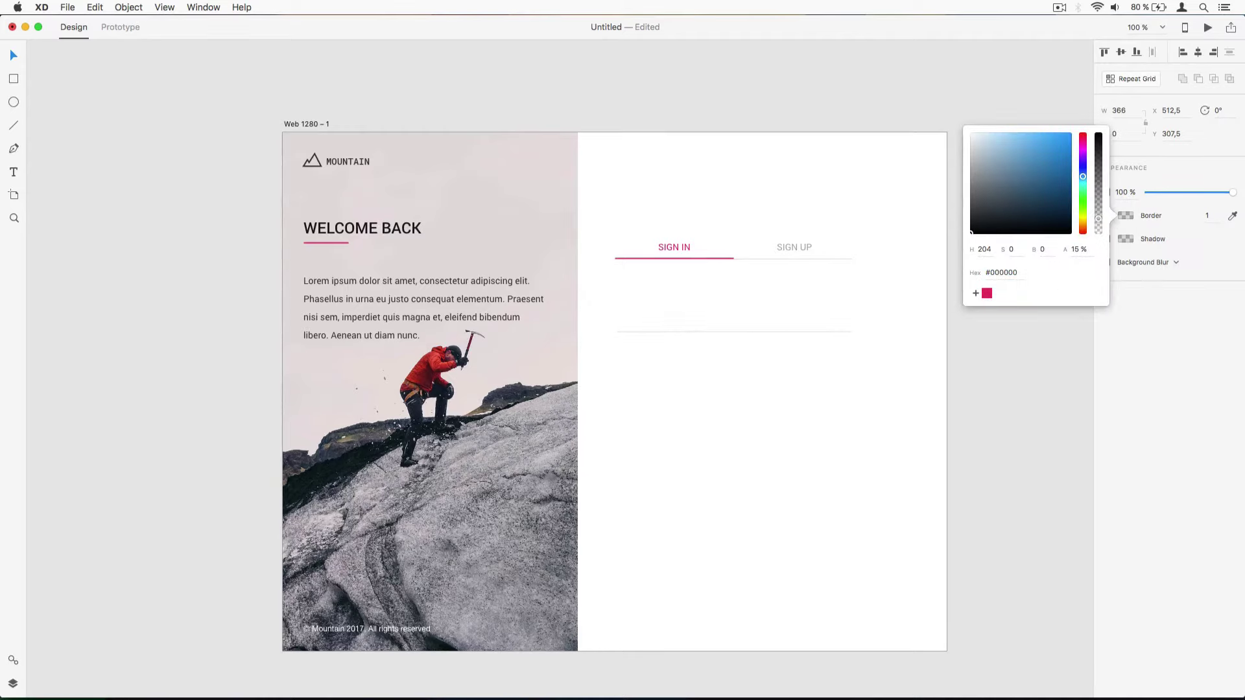
click(627, 313)
- Add an Email text label just above the start of the form line
click(14, 171)
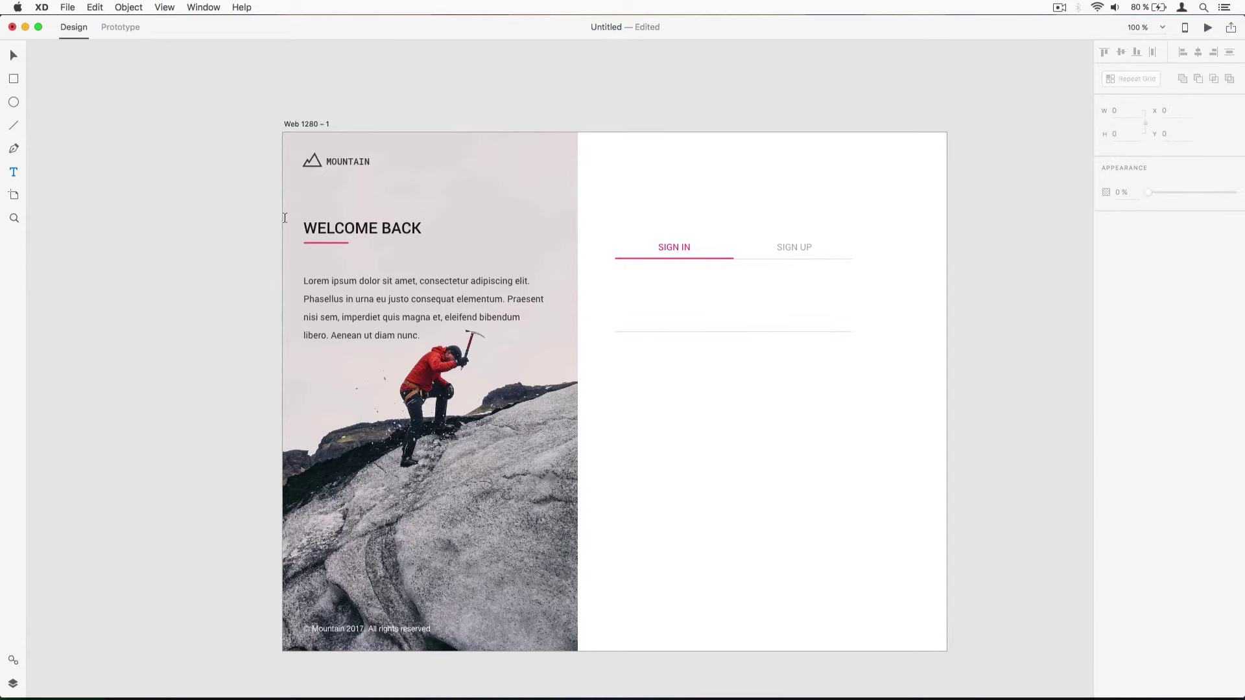
click(614, 317)
text(Email)
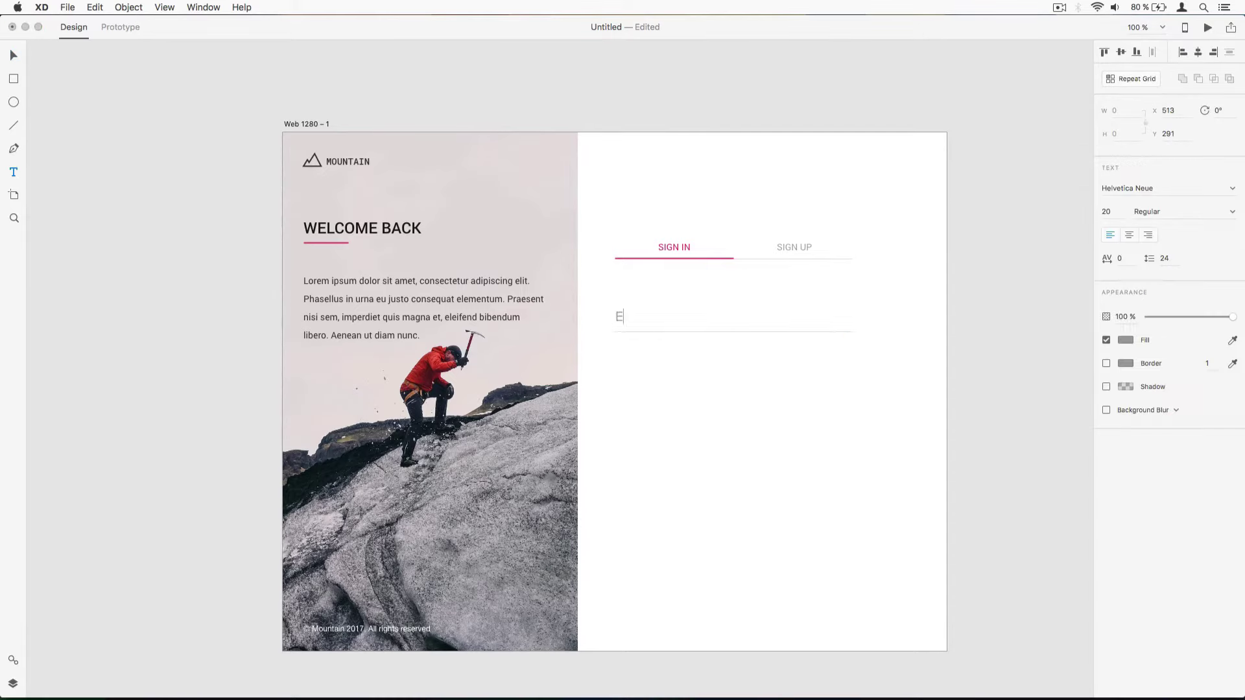
key(Escape)
- Set the Email label to size 16 in the Roboto font
key(BackSpace)
key(BackSpace)
text(16)
key(Tab)
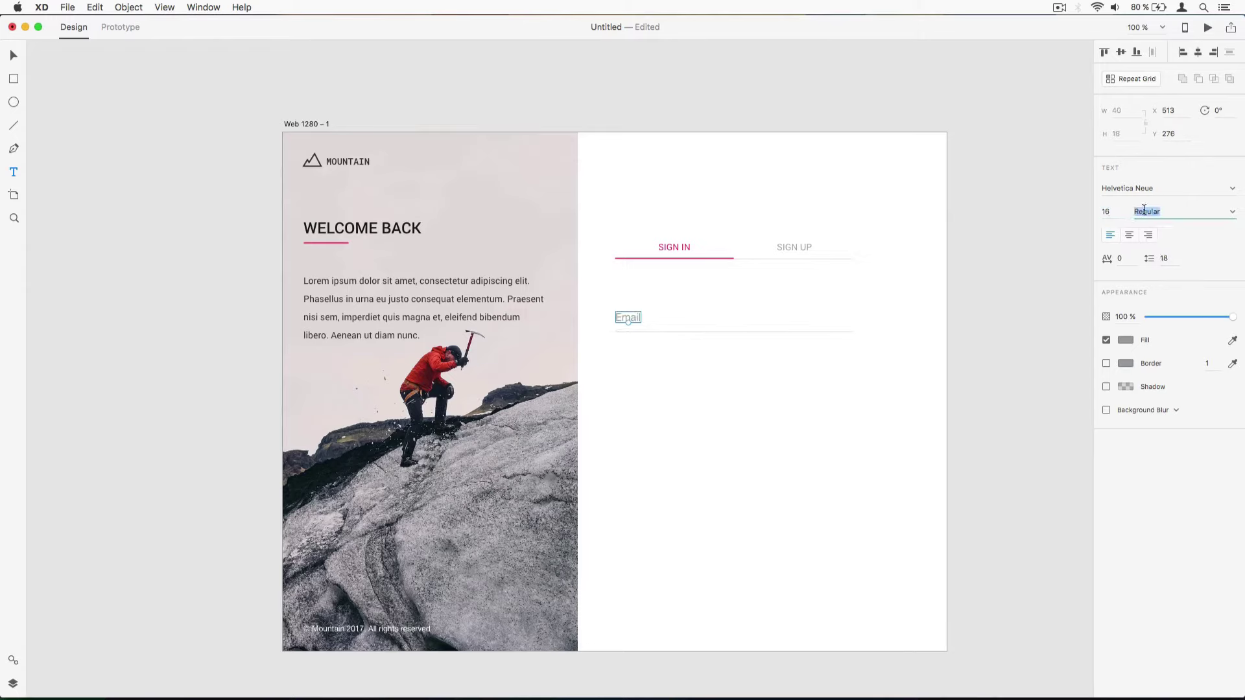
click(1147, 187)
text(Roboto)
key(Return)
- Set the Email label's fill to black 000000 with 38% alpha
click(1126, 340)
text(000000)
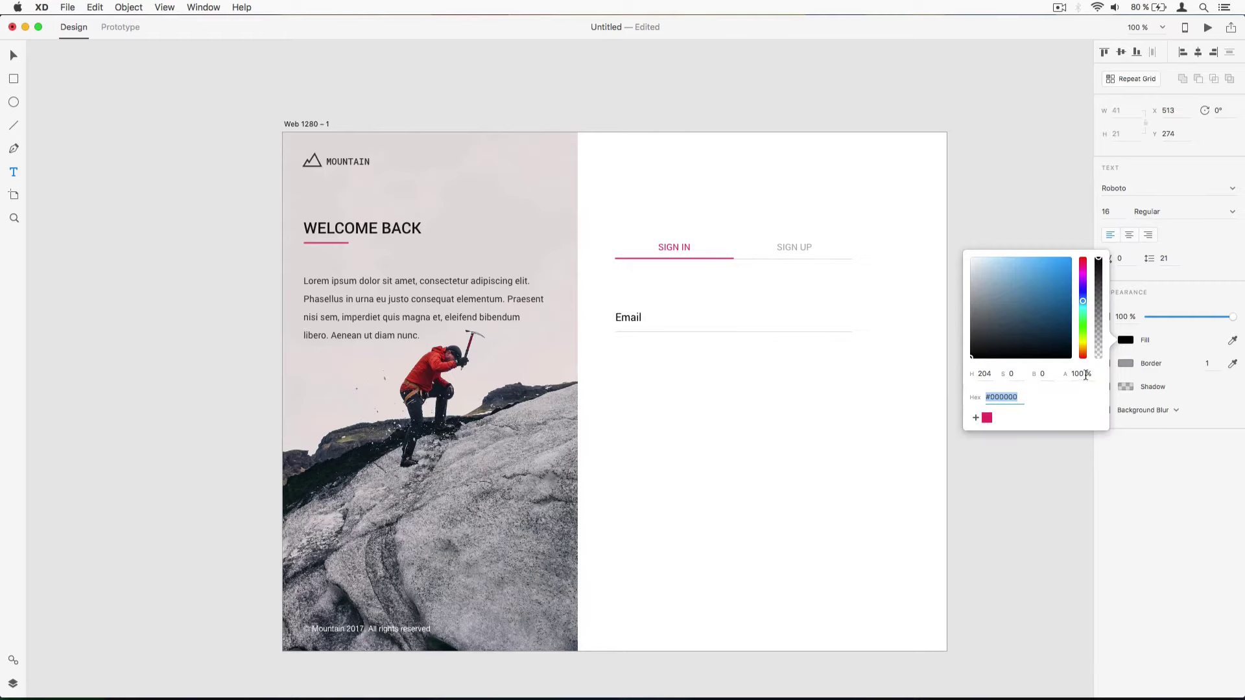
click(1079, 375)
text(38)
key(Return)
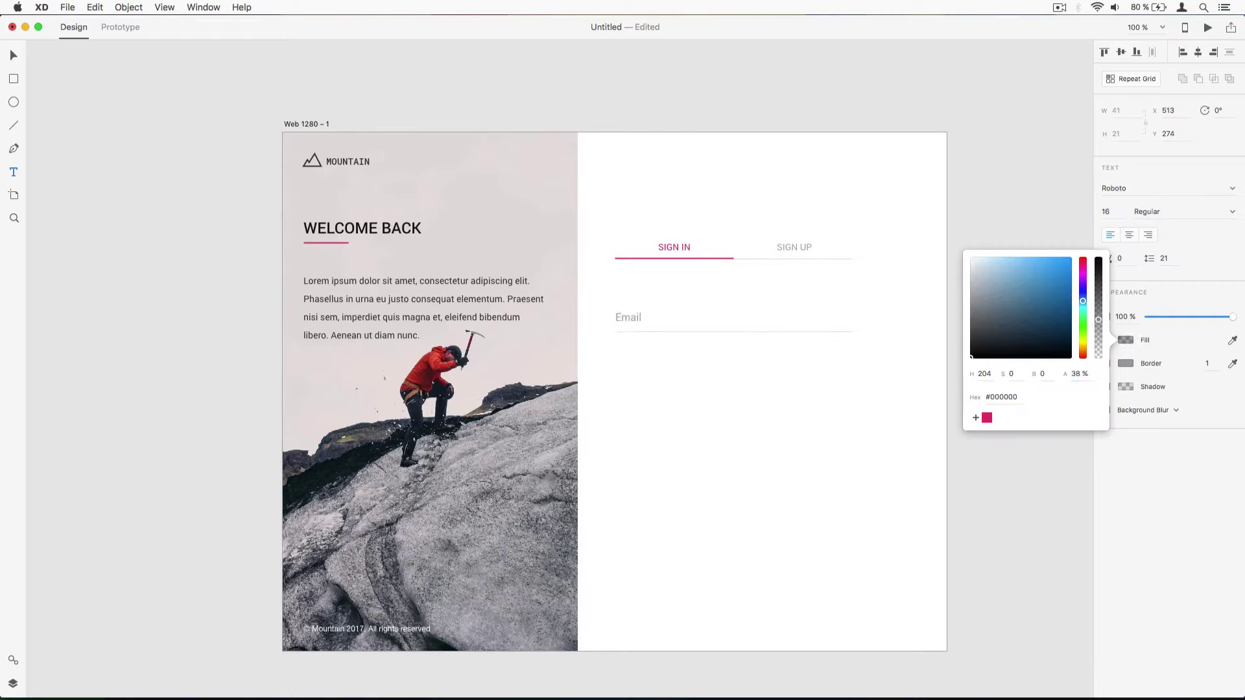
click(643, 332)
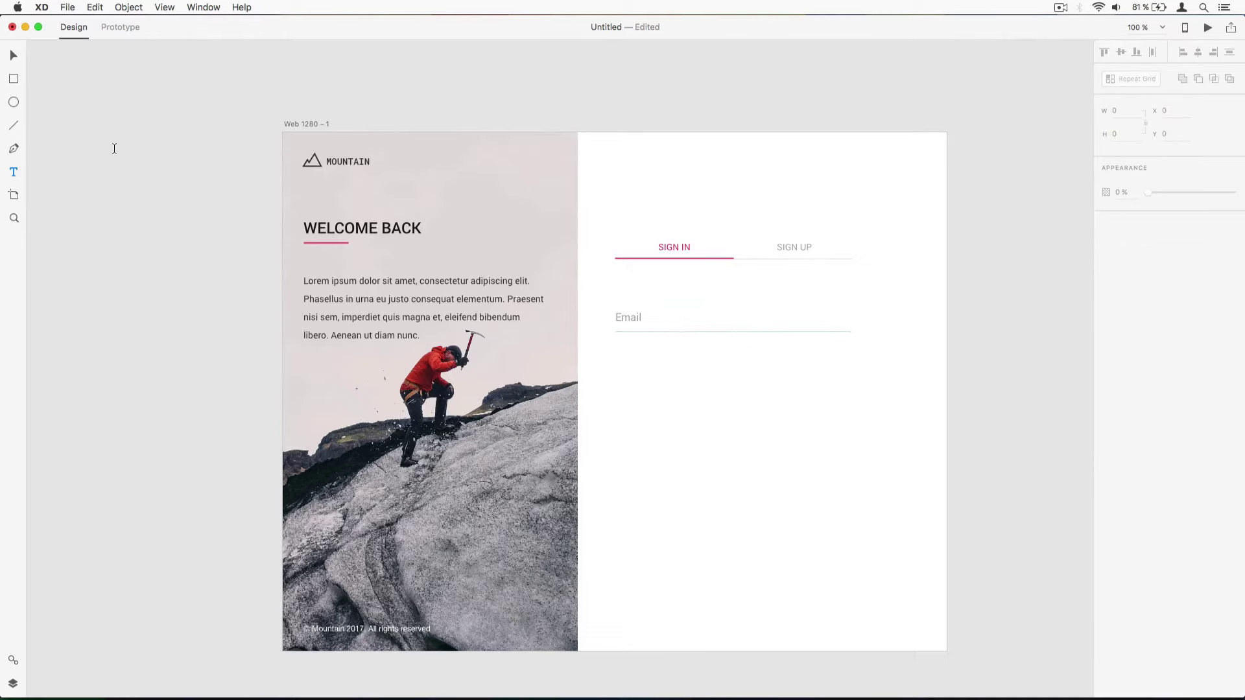
- Move the Email label slightly closer to its line and align it with the line's start
click(12, 57)
drag(626, 316, 684, 350)
click(642, 302)
alt+click(700, 327)
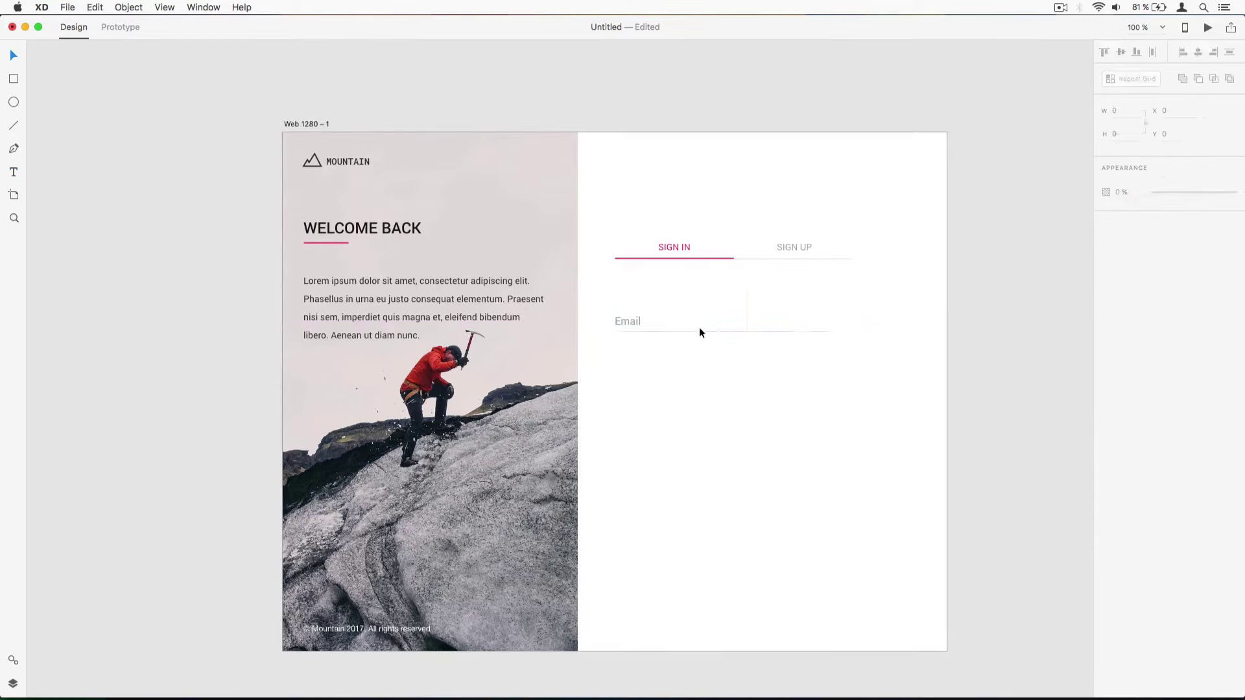
alt+click(699, 329)
- Place a copy of the Email label and its line directly below the original field
drag(603, 297, 687, 360)
drag(631, 321, 629, 368)
key(Escape)
- Change the copied field's label text to Password
double_click(626, 367)
text(PAssword)
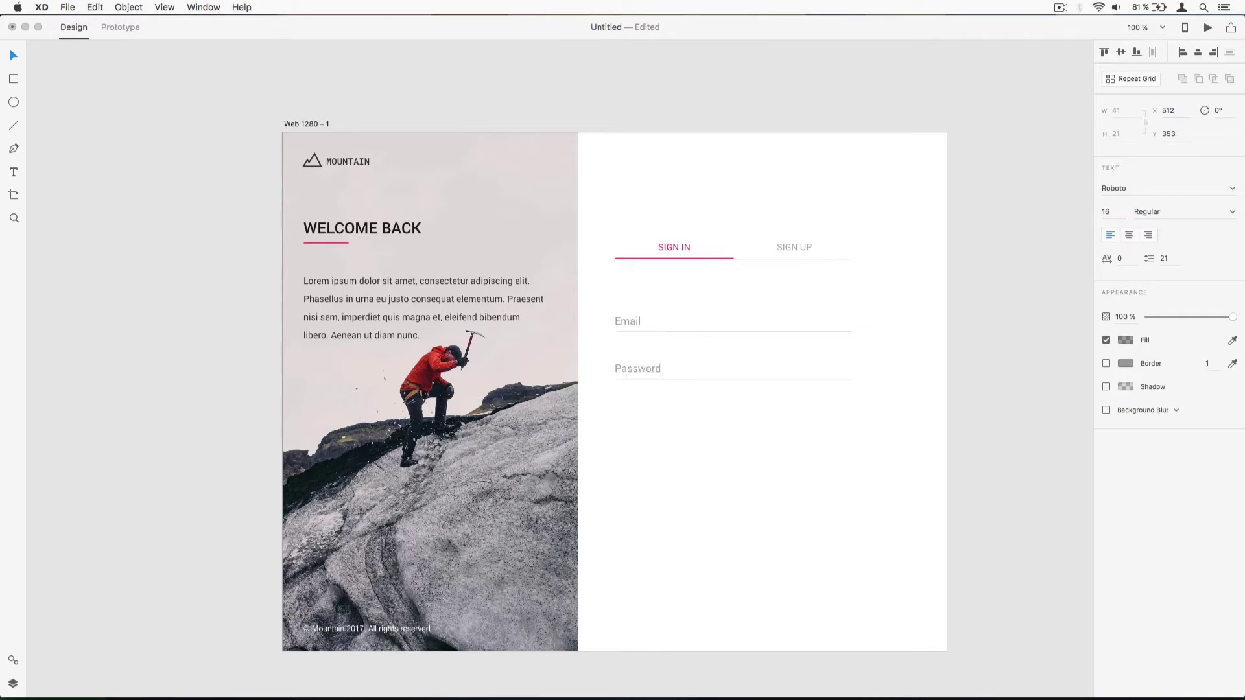
key(Escape)
click(673, 402)
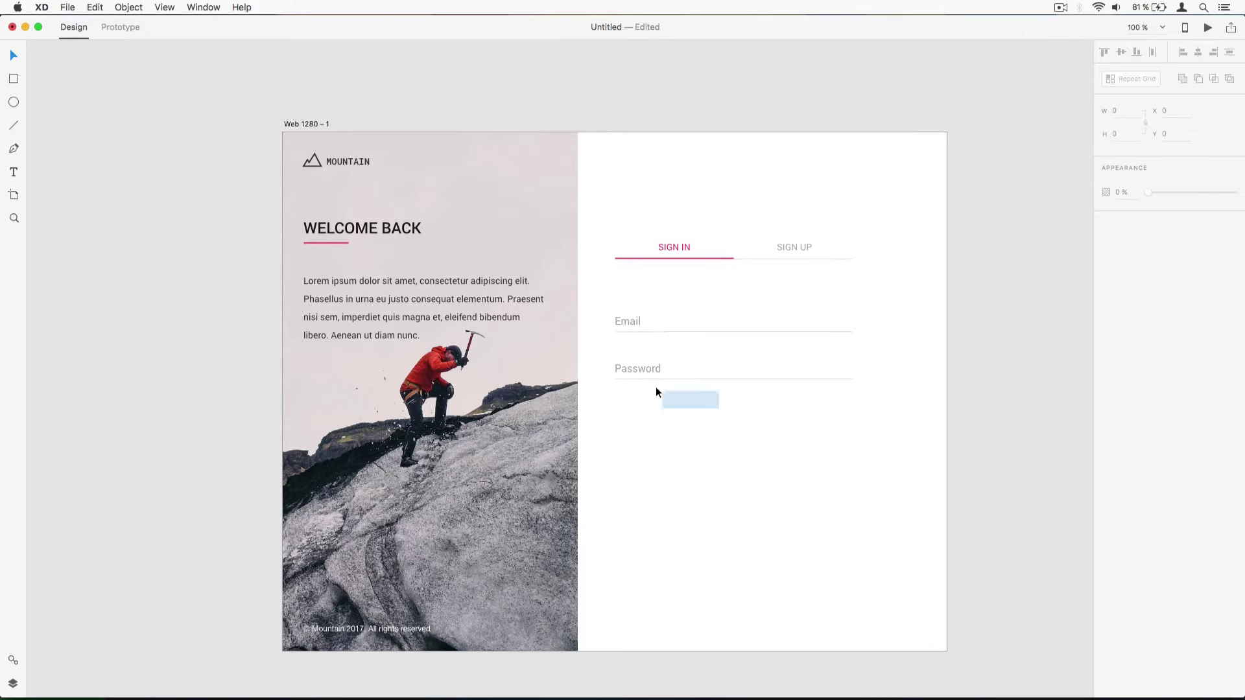
drag(657, 388, 629, 365)
click(633, 398)
- Draw a checkbox square with corner radius 2, sized 18 by 18, at X 512, Y 426 below the Password field
click(14, 79)
drag(674, 423, 735, 511)
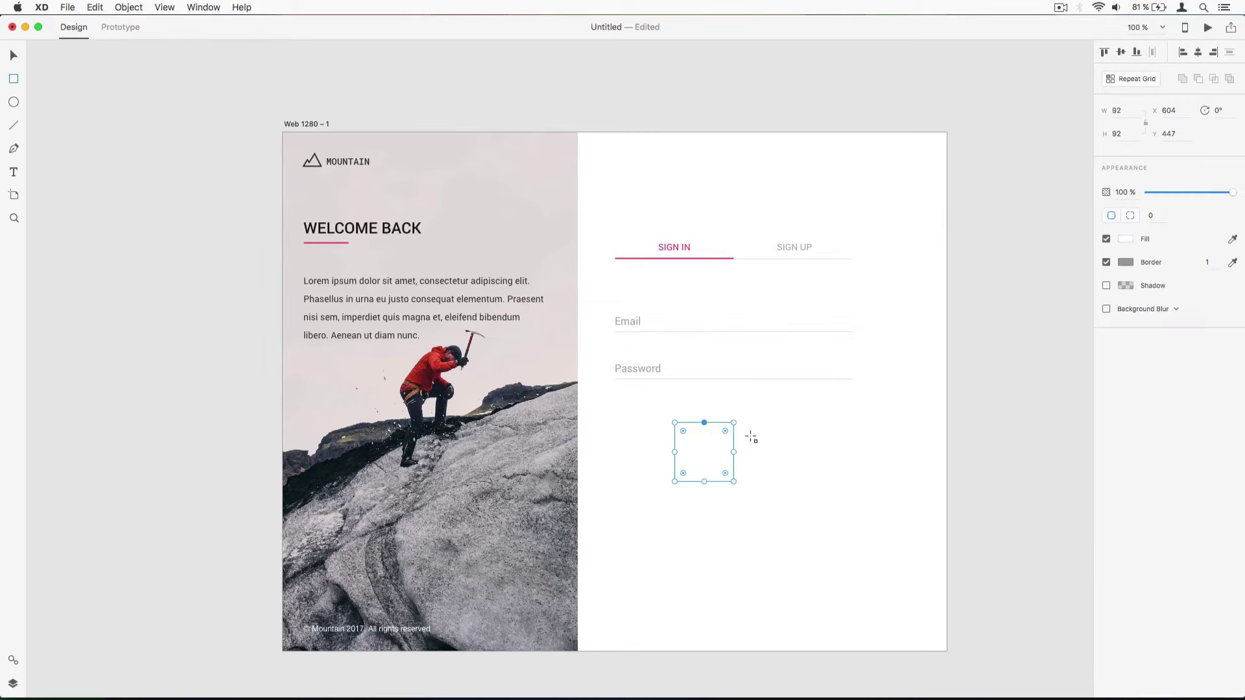
text(2)
key(Return)
drag(734, 481, 618, 414)
- Set the checkbox square's border width to 2 and its border colour opacity to 50%
click(1208, 262)
text(2)
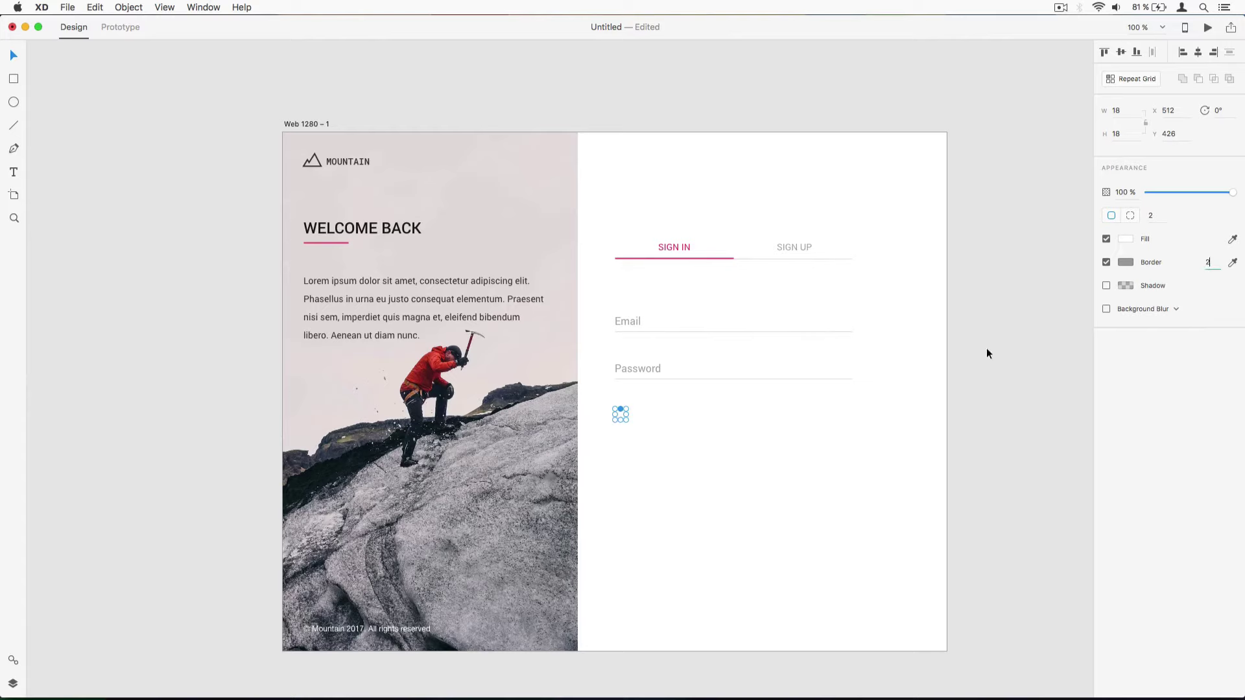
click(1131, 262)
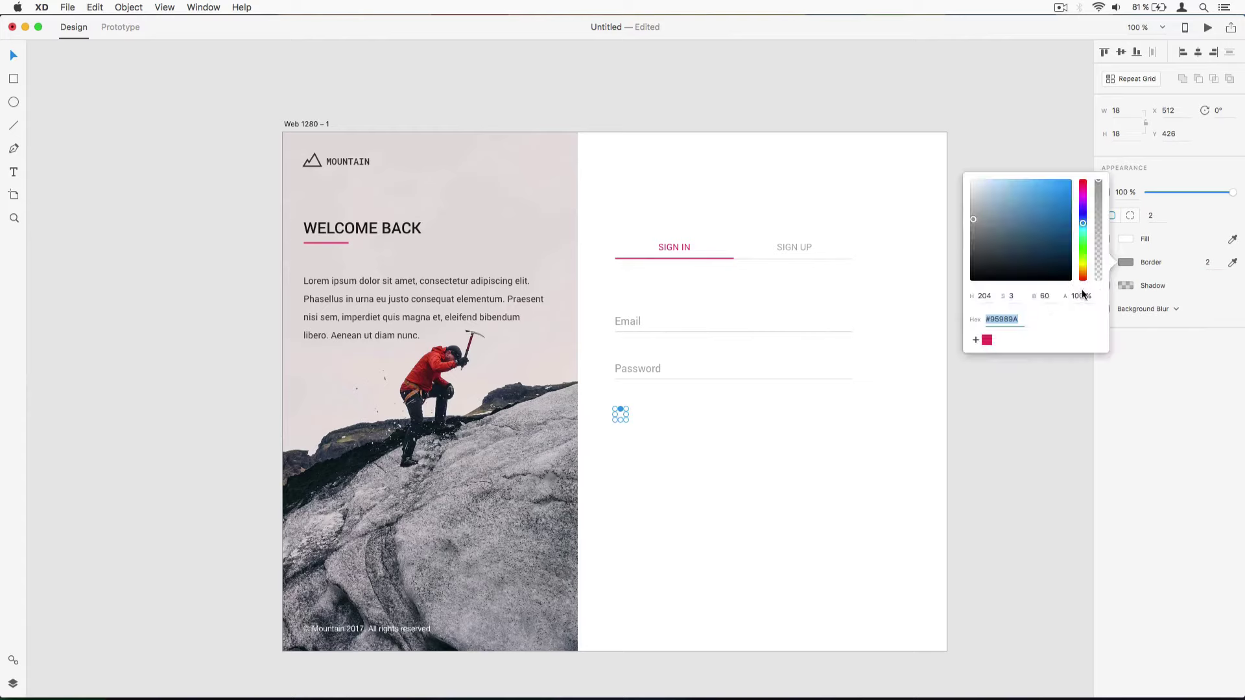
click(1080, 296)
text(50)
key(Return)
click(658, 480)
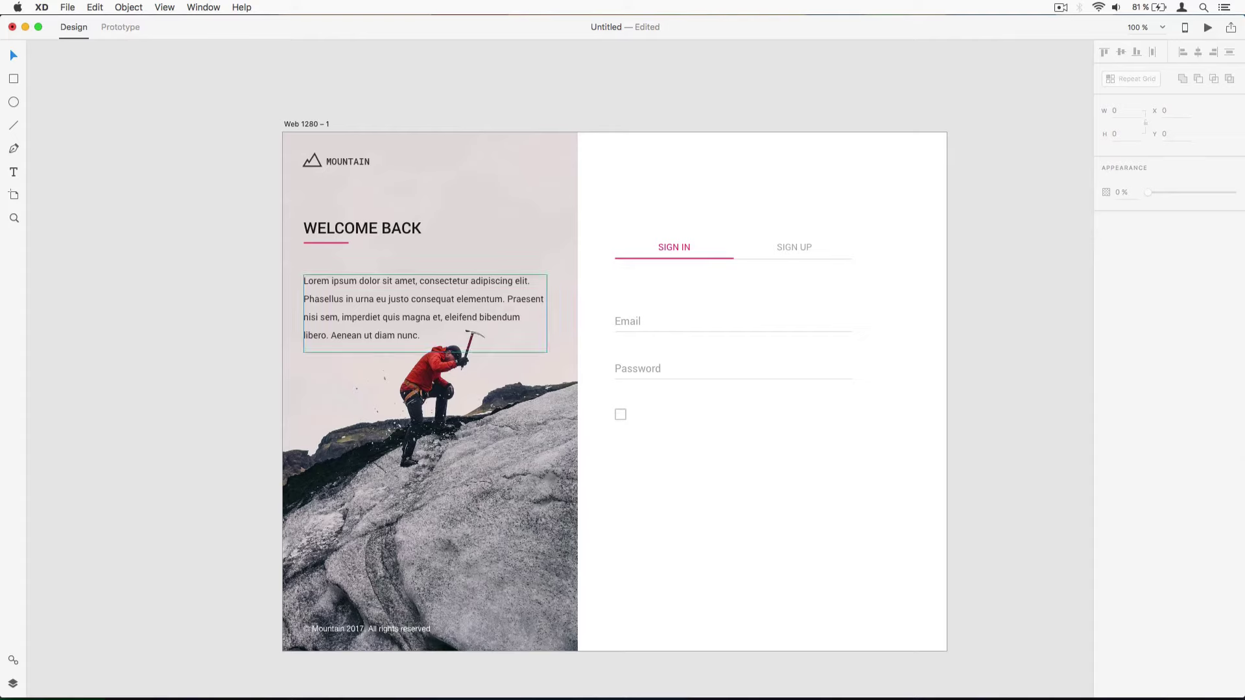
- Add the text "Keep me signed in" beside the checkbox
click(14, 172)
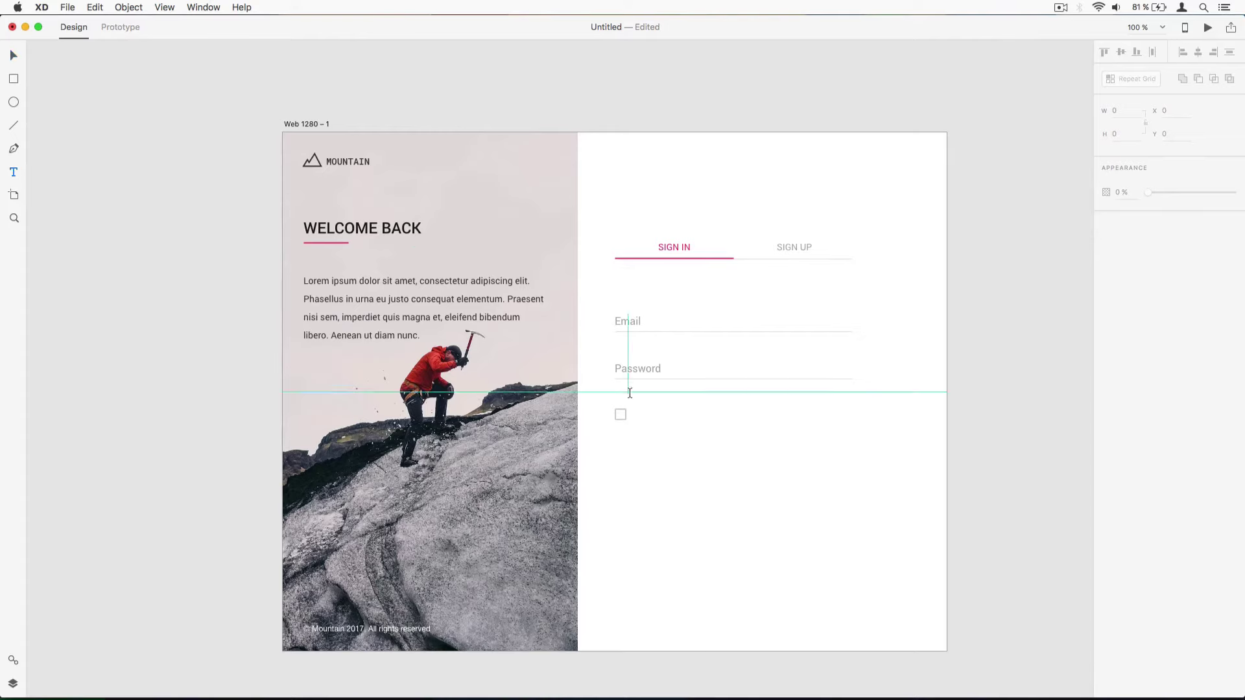
click(632, 417)
text(Keep m)
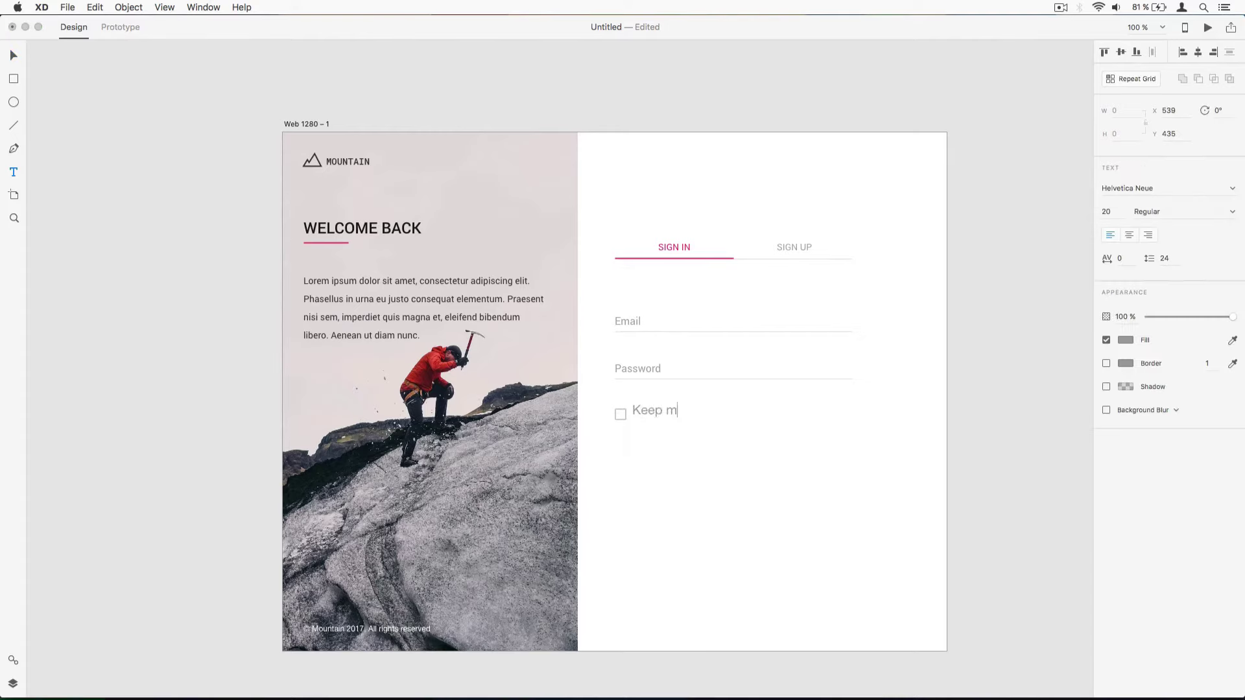
text(e signed in)
key(Escape)
- Set the "Keep me signed in" label to font size 14 in Roboto
click(1117, 211)
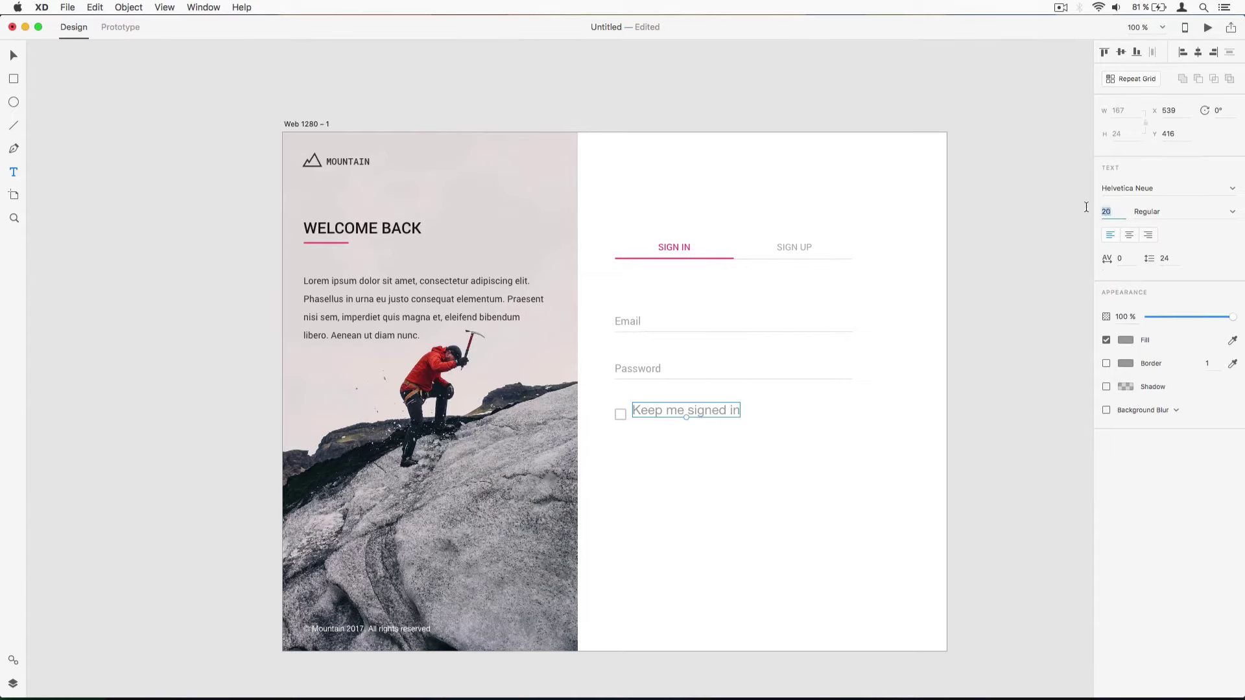
text(14)
key(Return)
click(1131, 190)
text(Roboto)
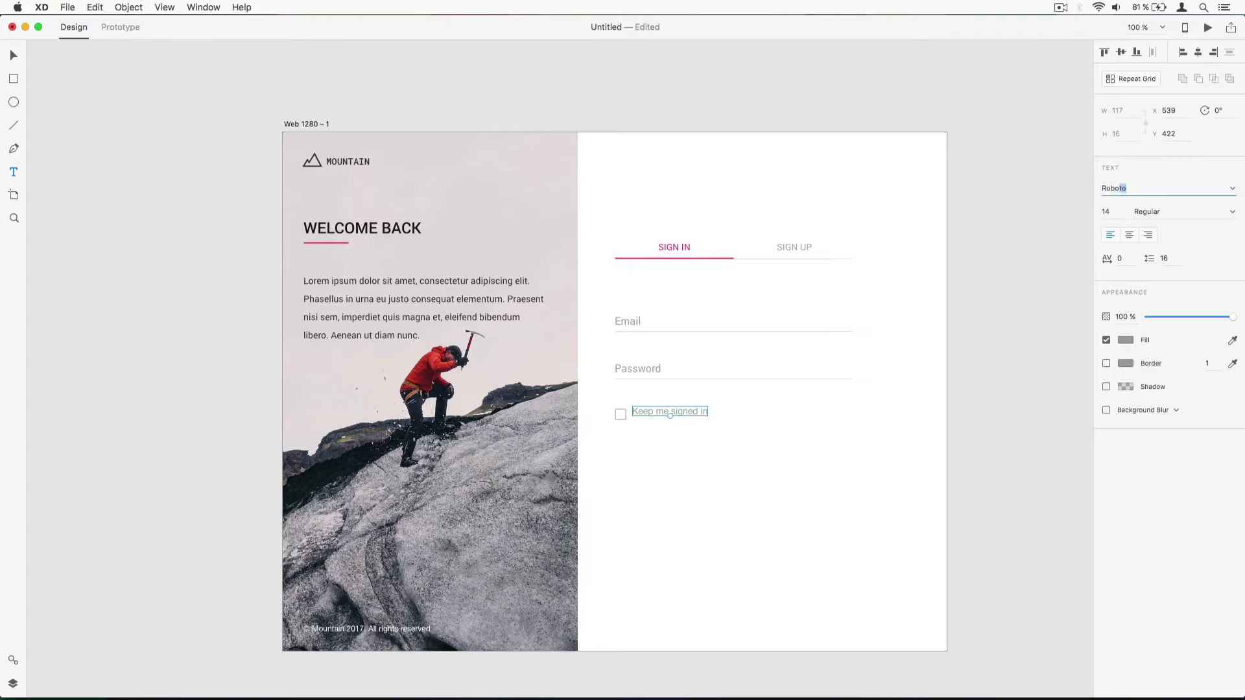
key(Return)
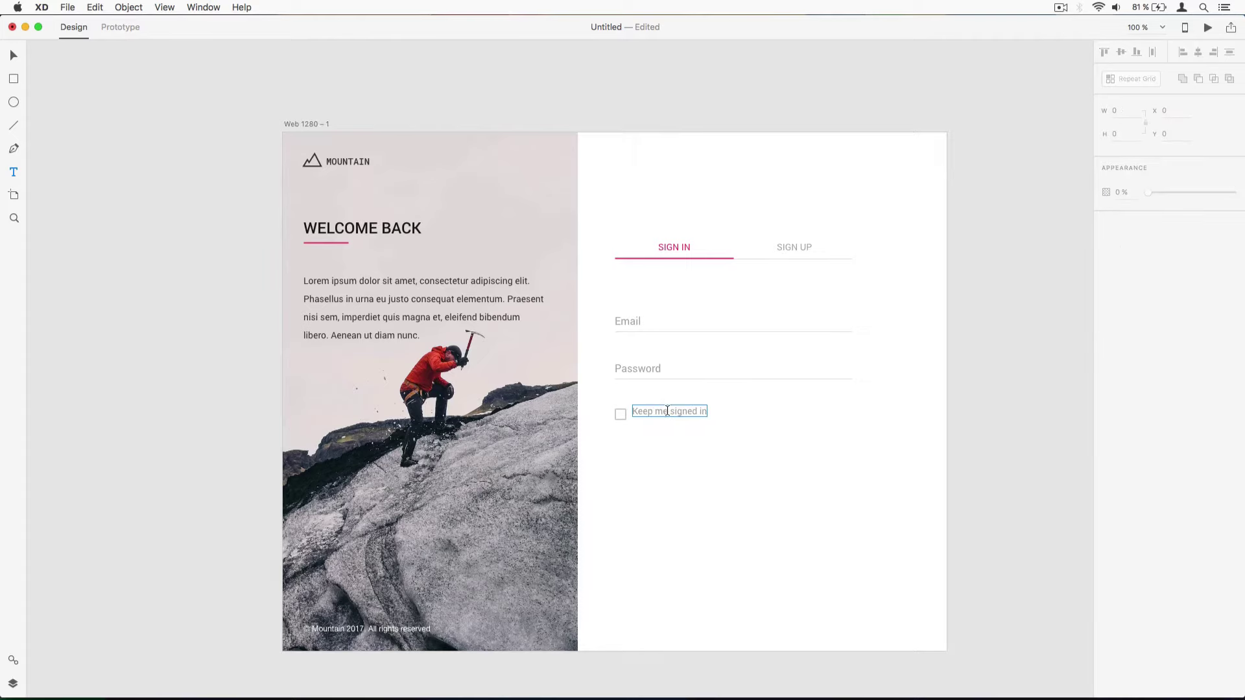
- Move the "Keep me signed in" label close beside the checkbox and align the two along their vertical middle
key(Escape)
drag(681, 408, 682, 414)
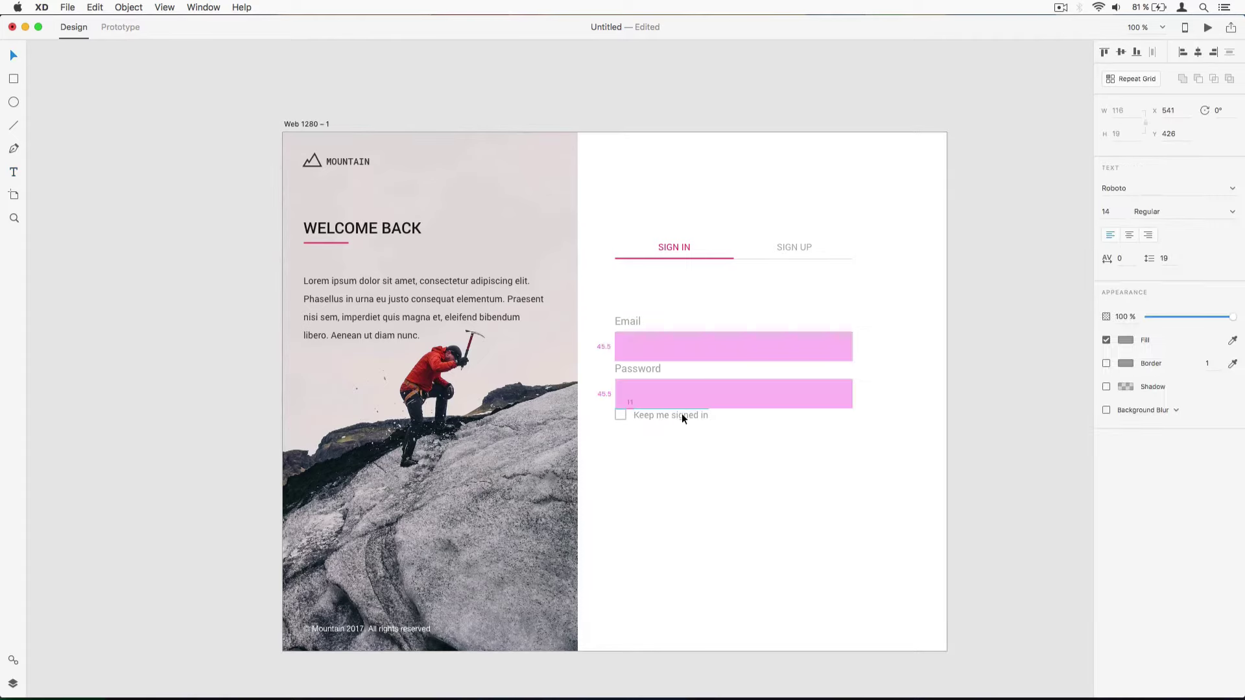
click(728, 450)
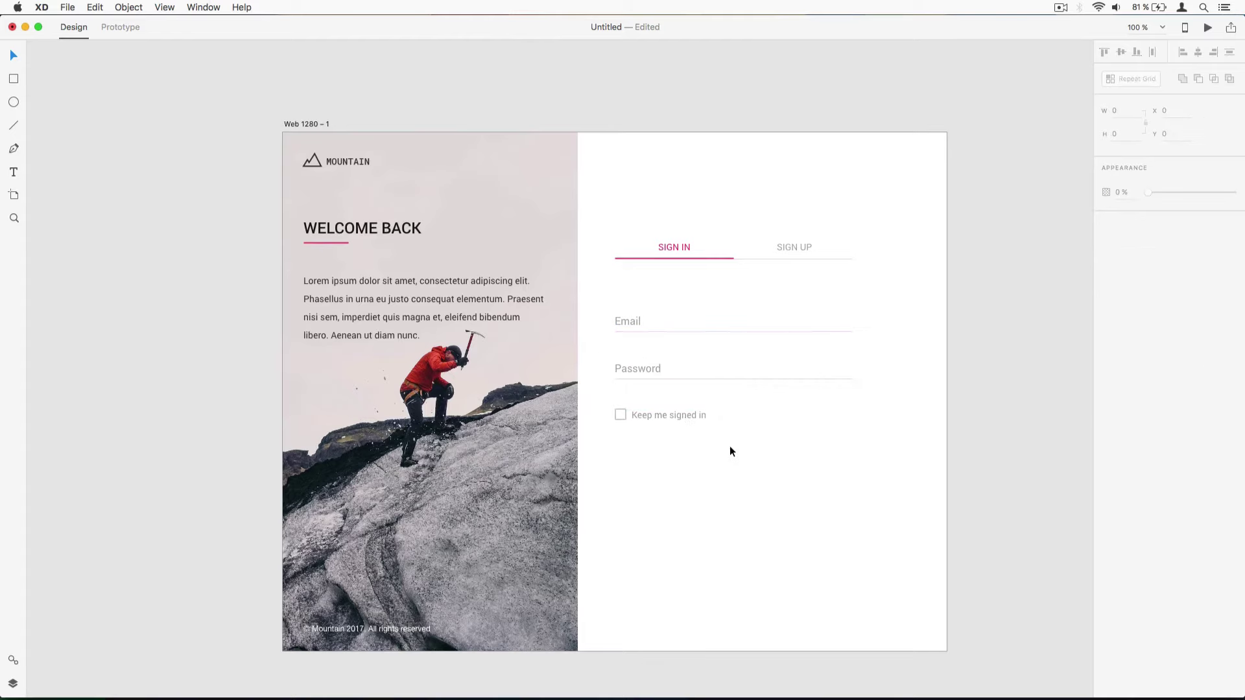
click(646, 415)
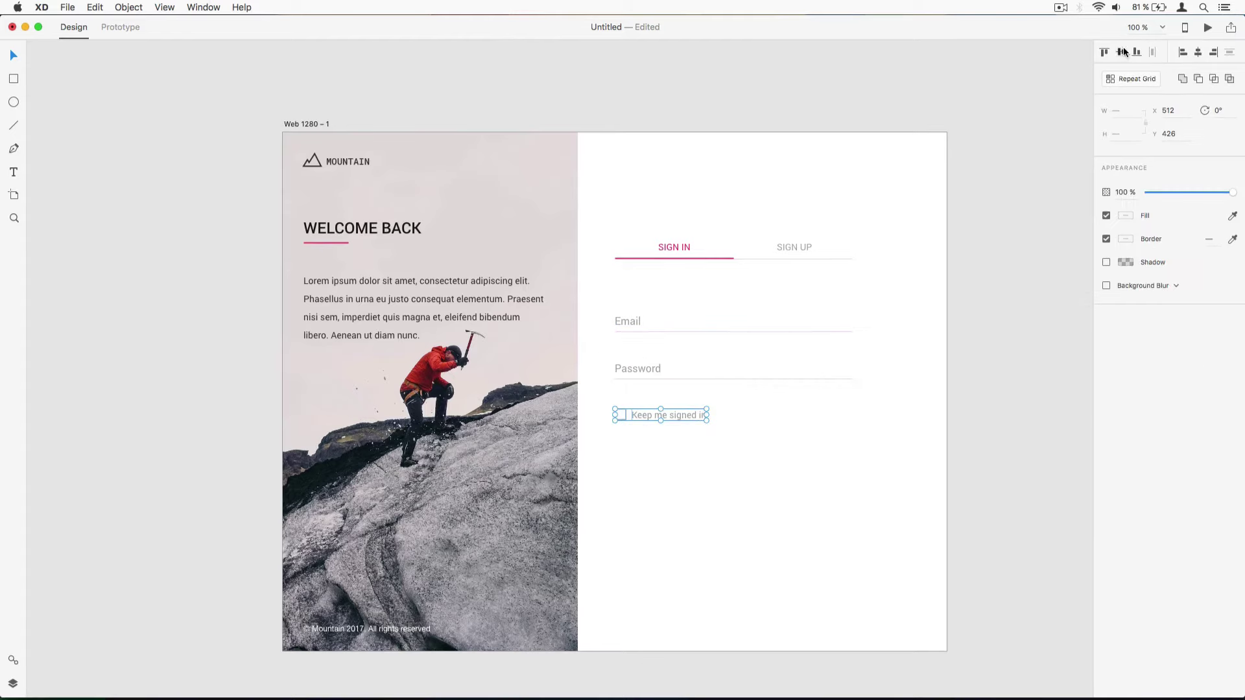
click(688, 478)
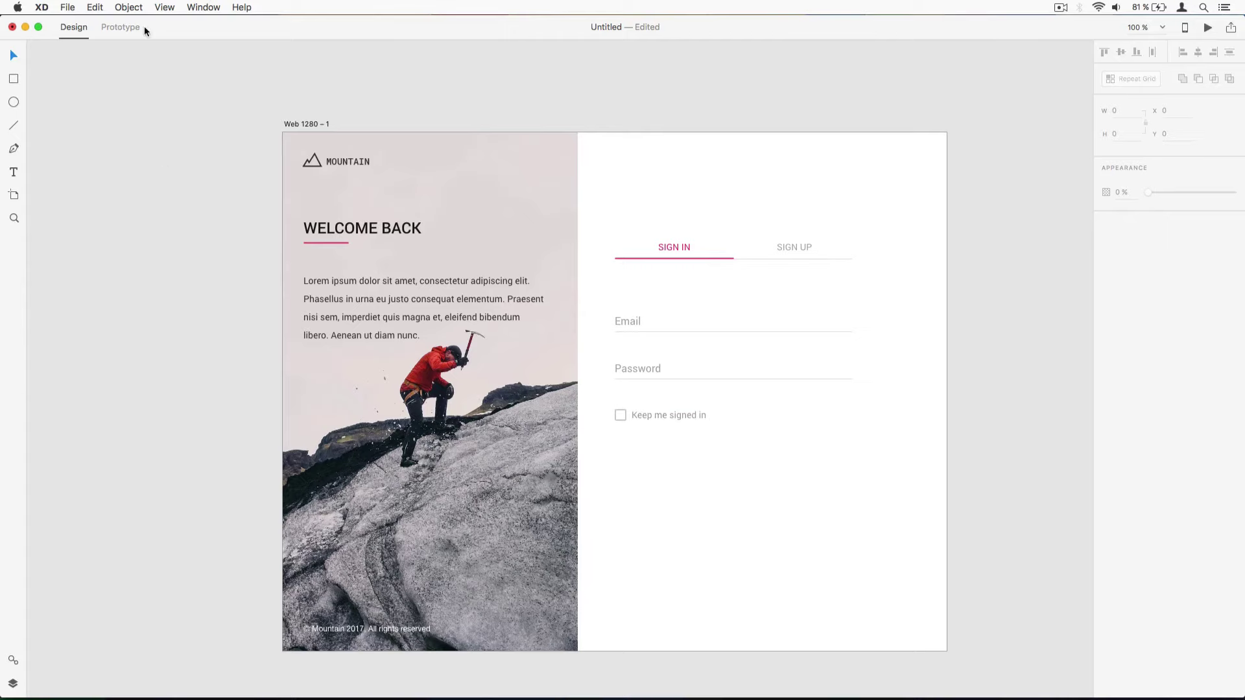
- Draw a button rectangle 366 wide below the checkbox row, spanning the field lines, and set its height to 36
click(13, 79)
drag(616, 463, 854, 492)
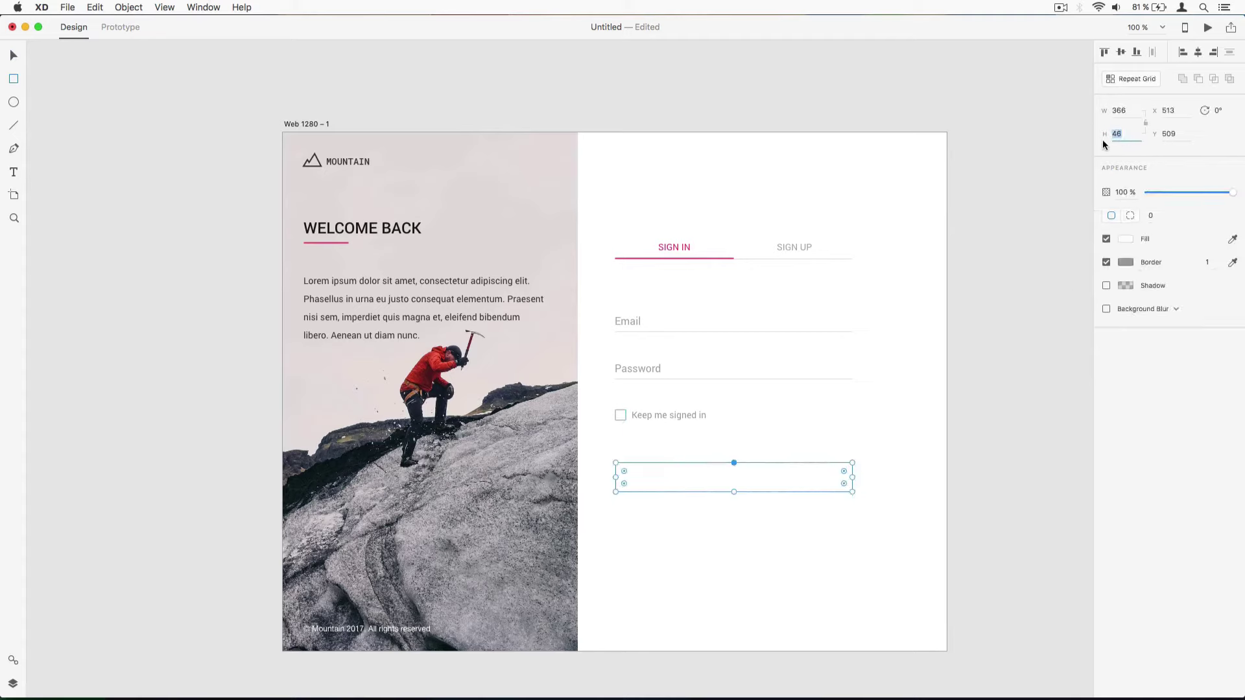
text(36)
key(Return)
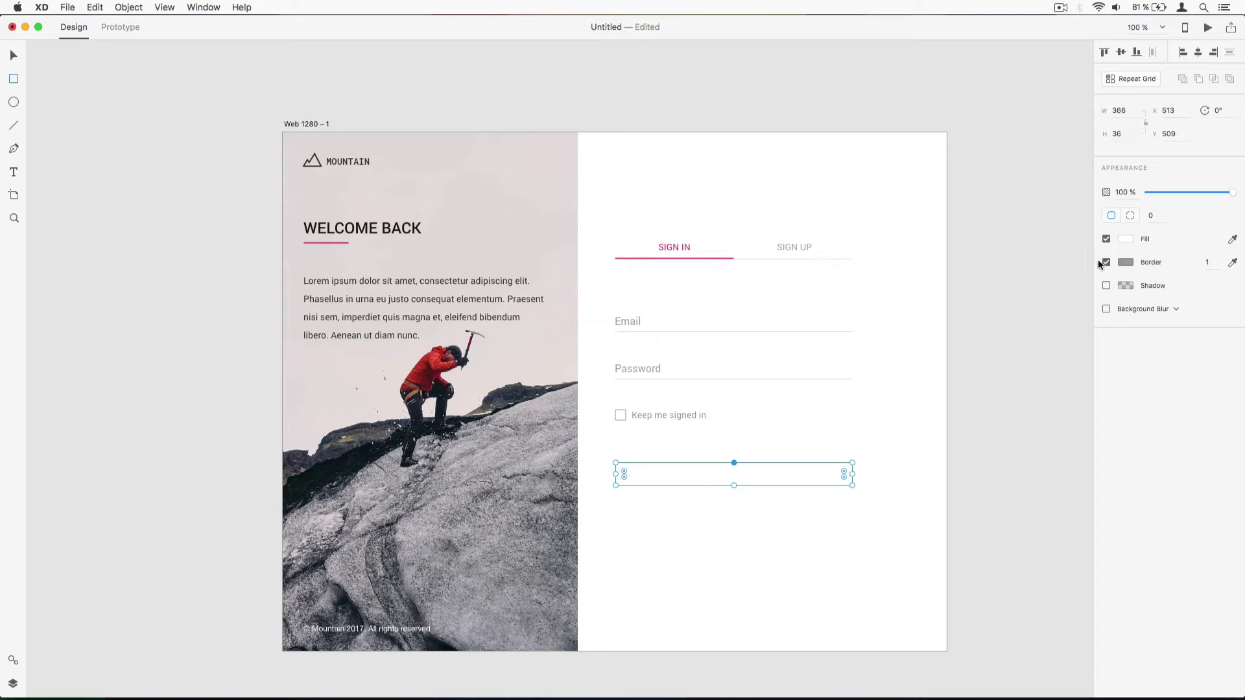
- Apply the saved pink swatch #E91E63 to the button rectangle's border and fill, and try to set corner radius 2
click(1127, 263)
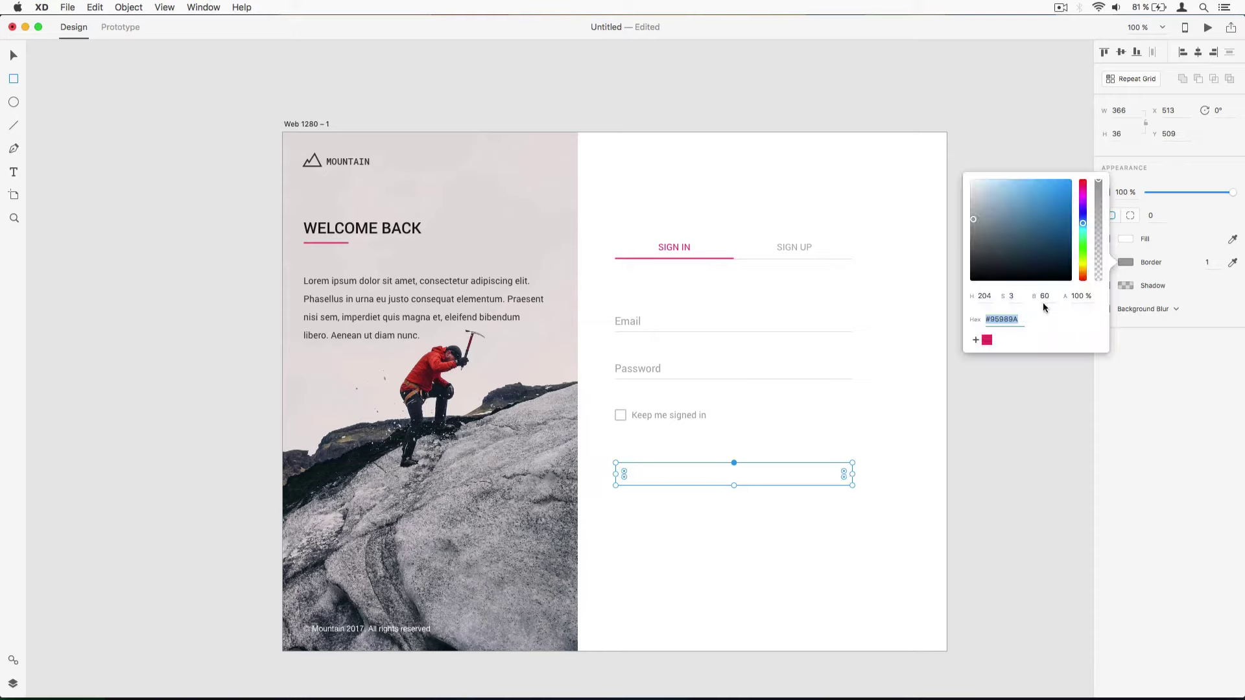
click(987, 341)
click(1126, 238)
click(987, 324)
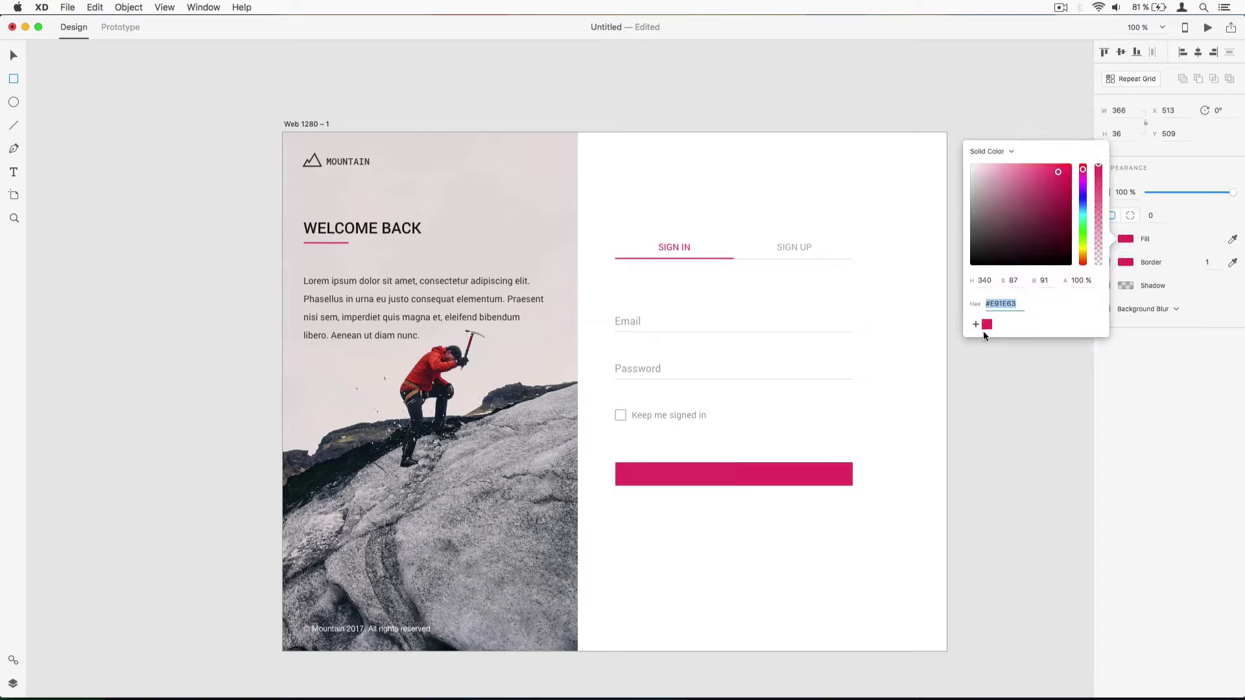
click(1149, 213)
text(2)
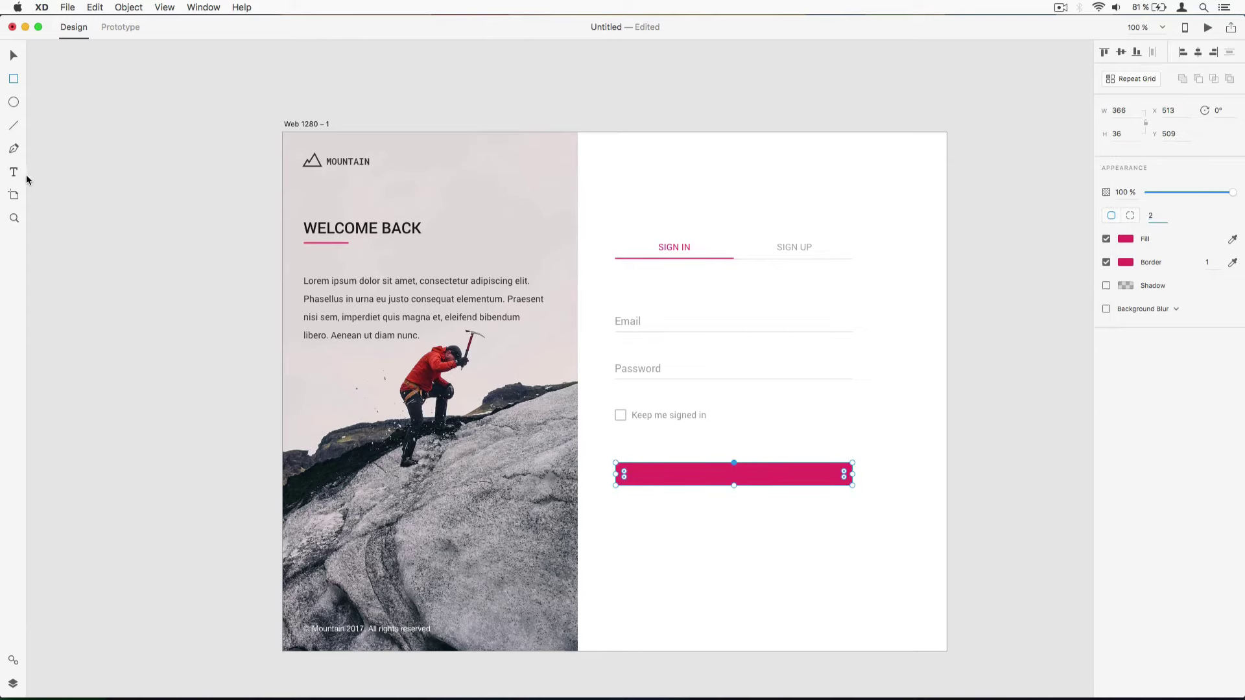
- Add the text "SIGN IN" and move it onto the pink button
click(690, 527)
text(SI)
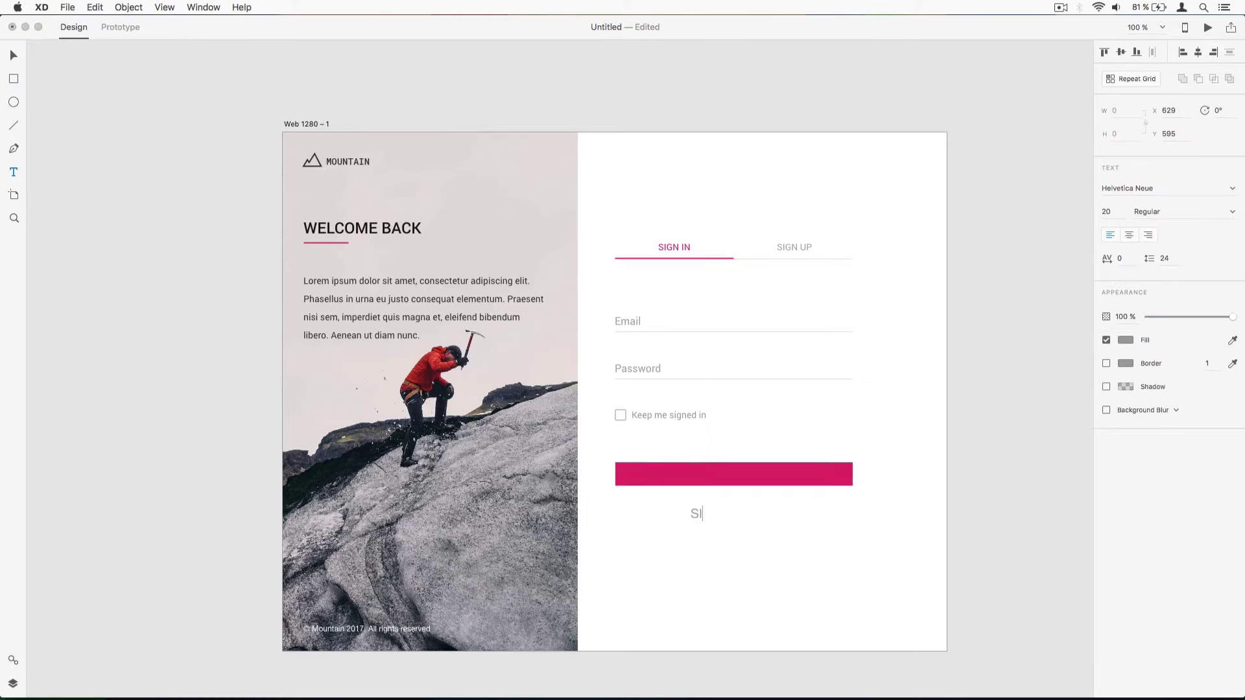
text(GN IN)
key(Escape)
drag(710, 513, 722, 477)
- Format the button's SIGN IN label as Roboto Medium, size 14, with white fill #FFFFFF
double_click(1111, 211)
text(14)
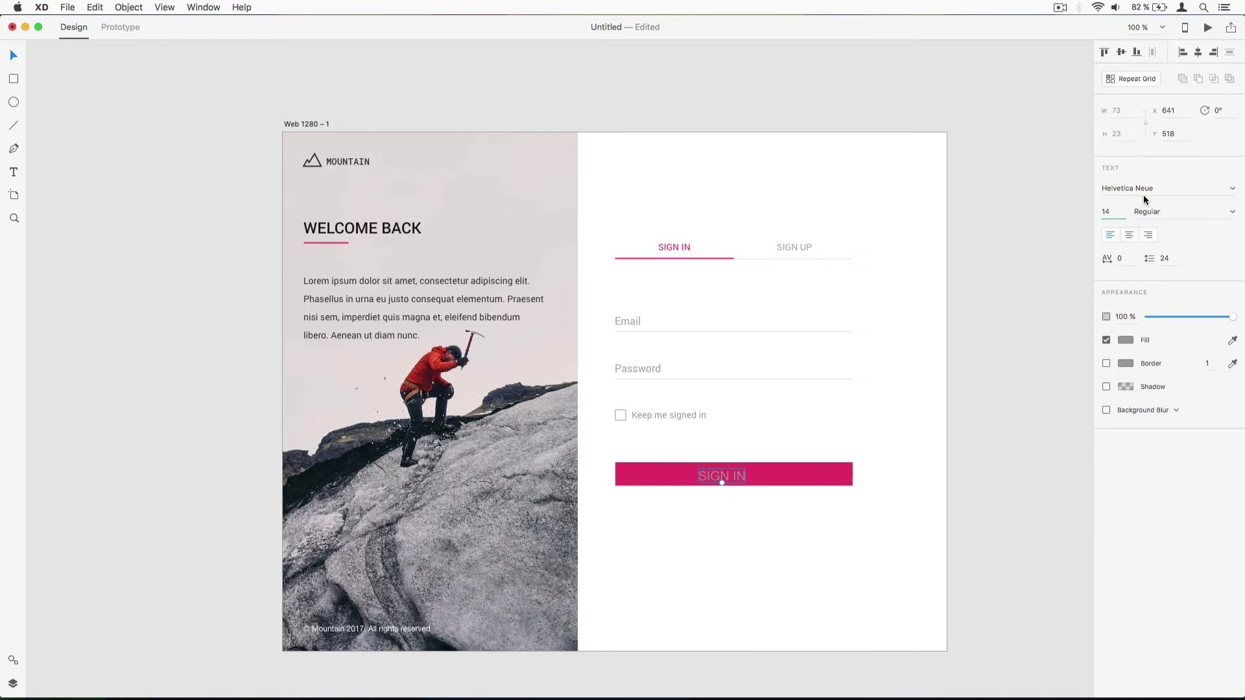
click(1133, 194)
text(Roboto)
key(Return)
click(1232, 212)
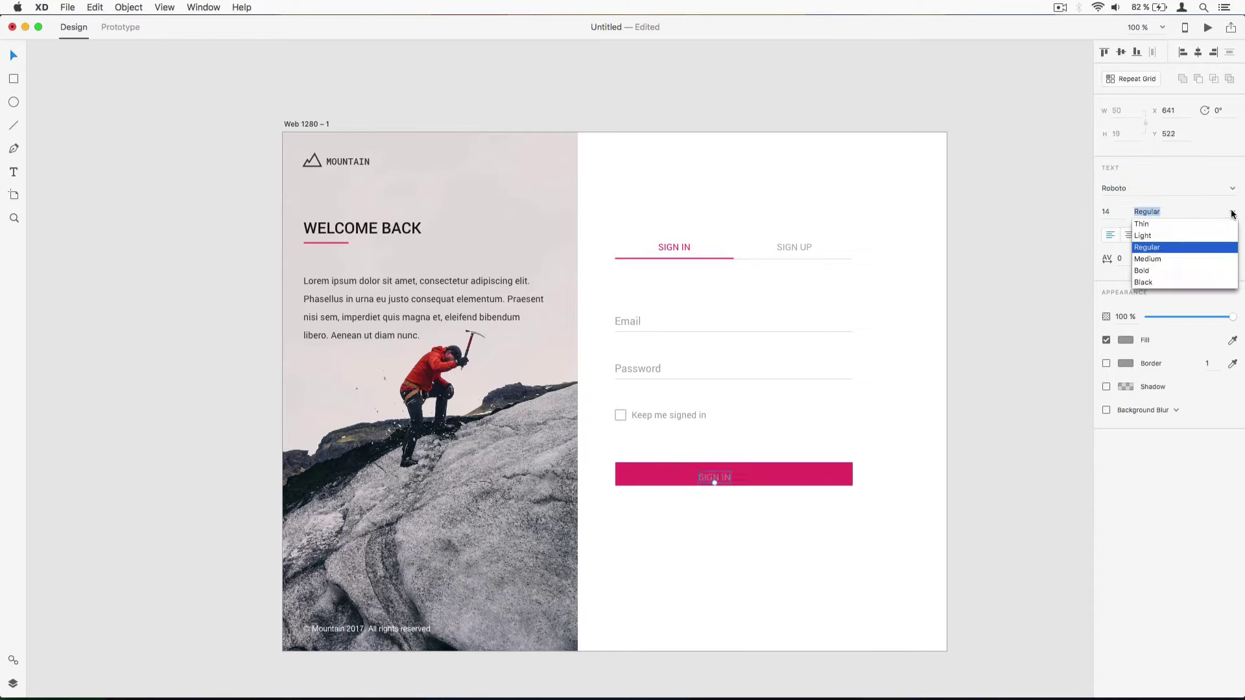
click(1205, 258)
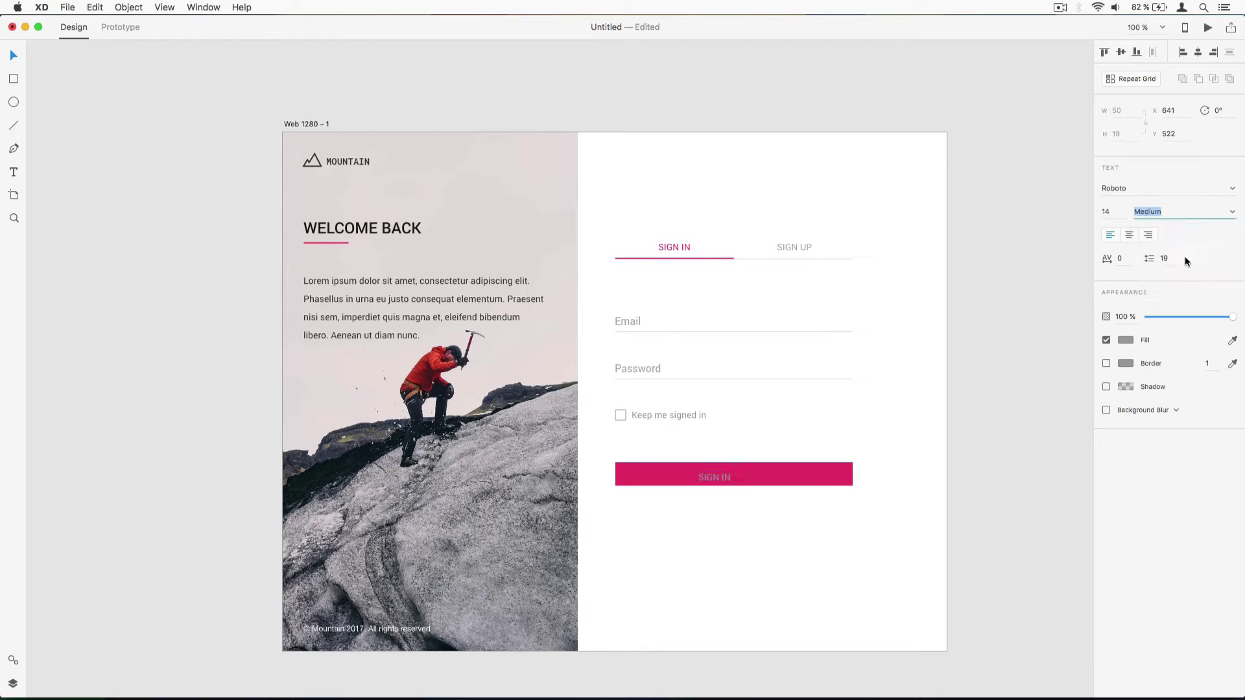
click(1126, 341)
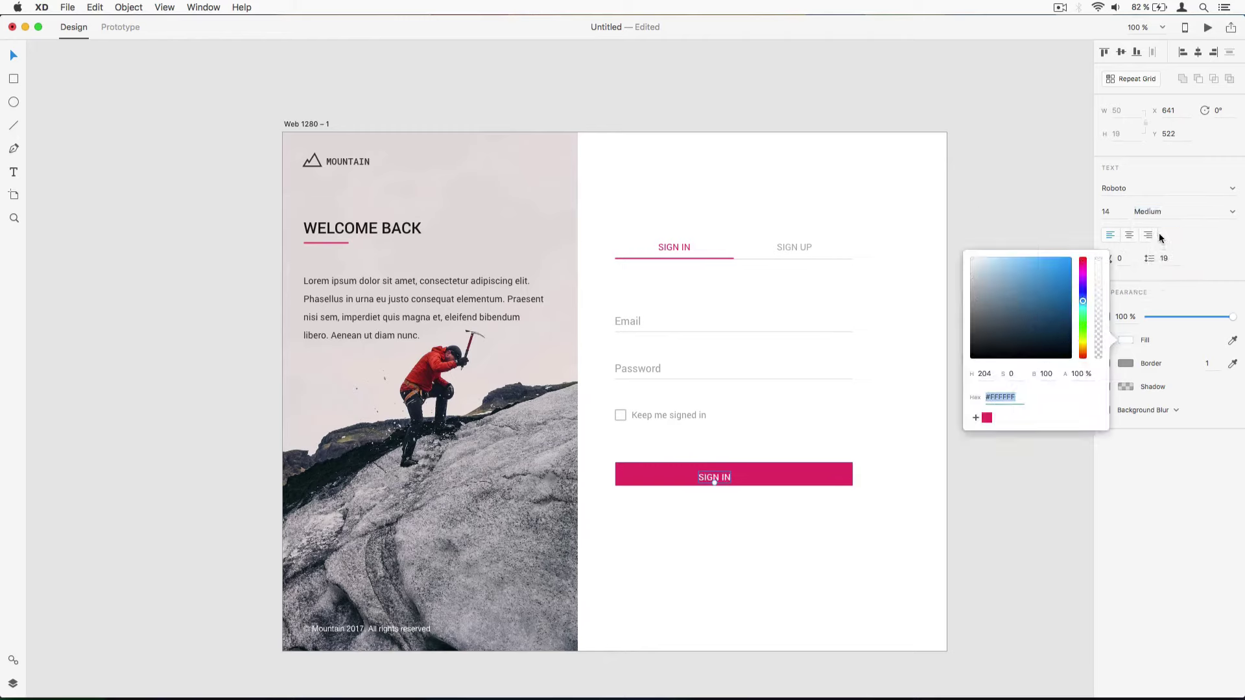
click(1125, 390)
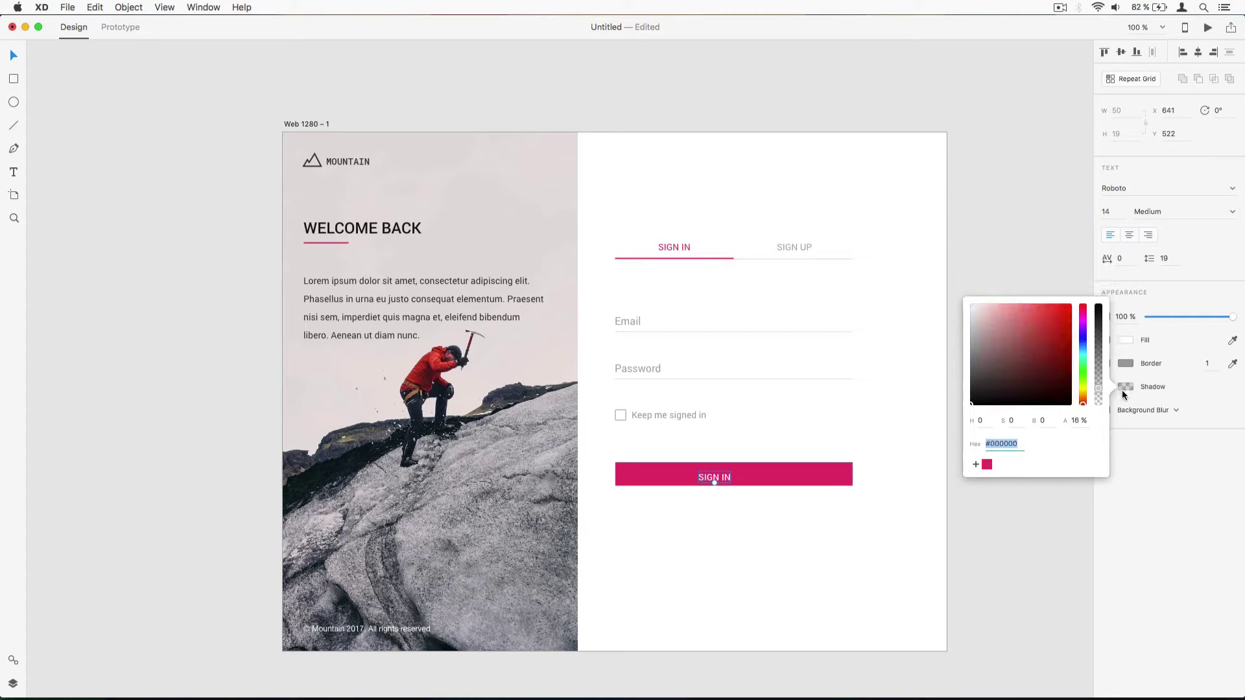
click(1122, 390)
- Set the pink button rectangle's corner radius to 2
click(820, 472)
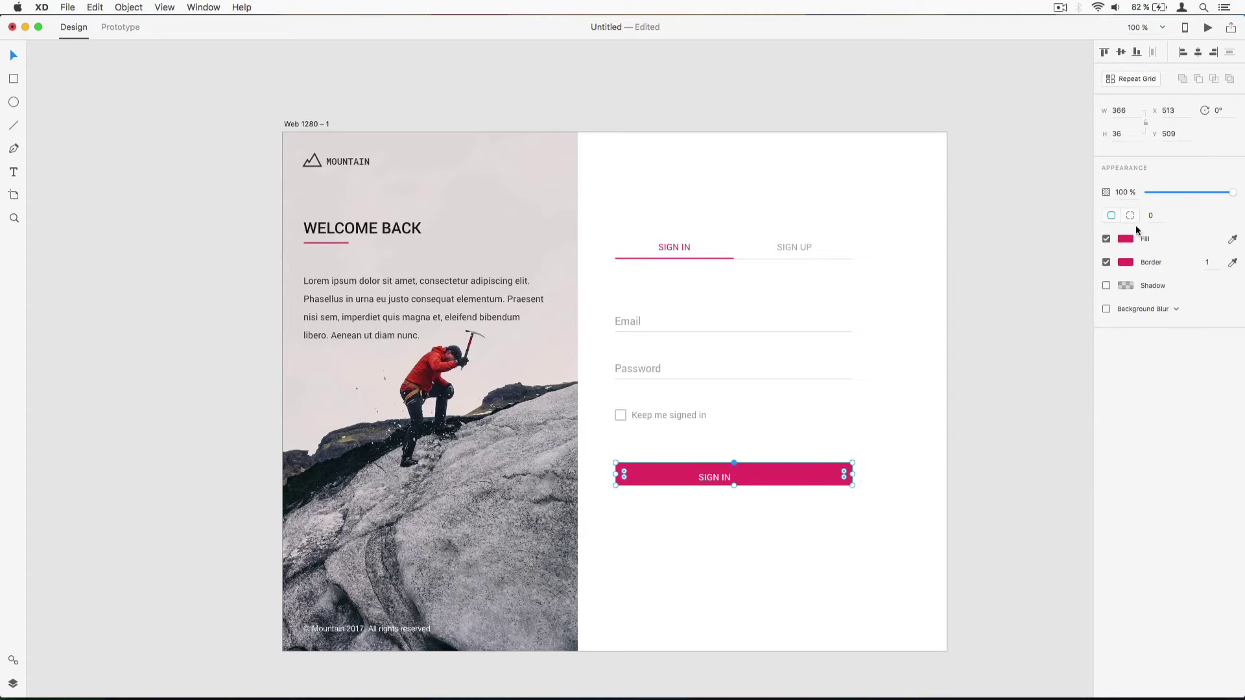
click(1157, 216)
text(2)
key(Tab)
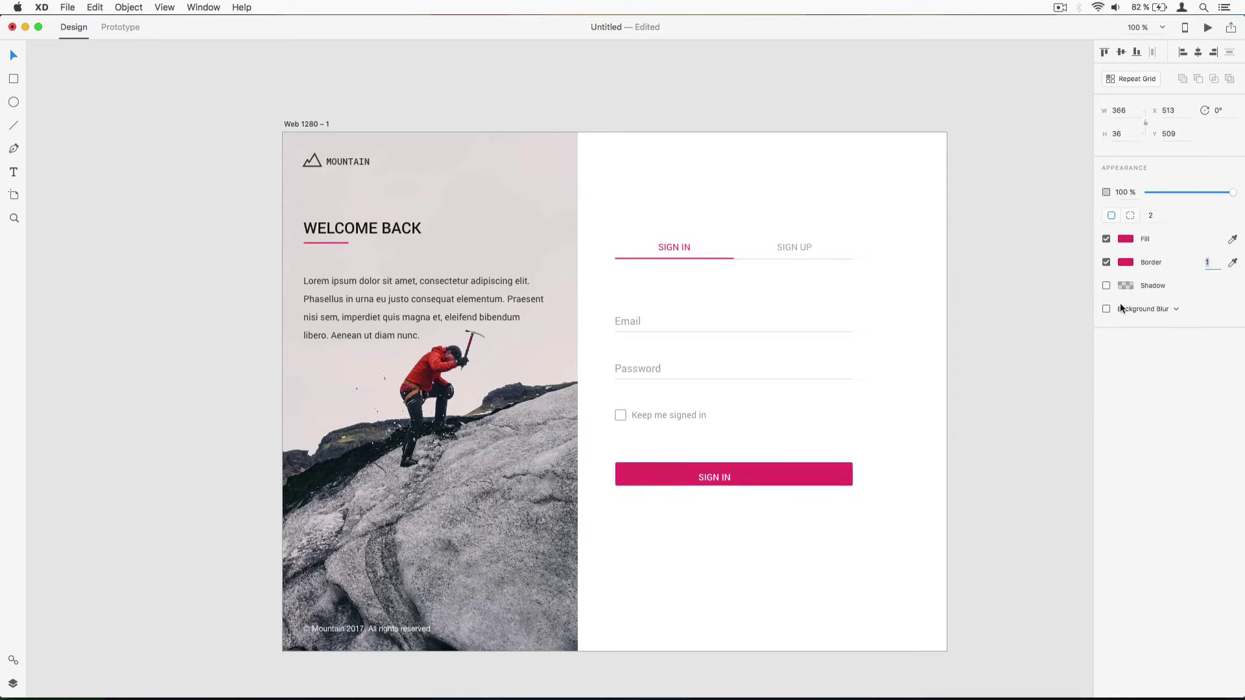
- Enable a shadow on the pink button with Y 1 and blur 2, and adjust the shadow colour's opacity
click(1107, 285)
click(1160, 305)
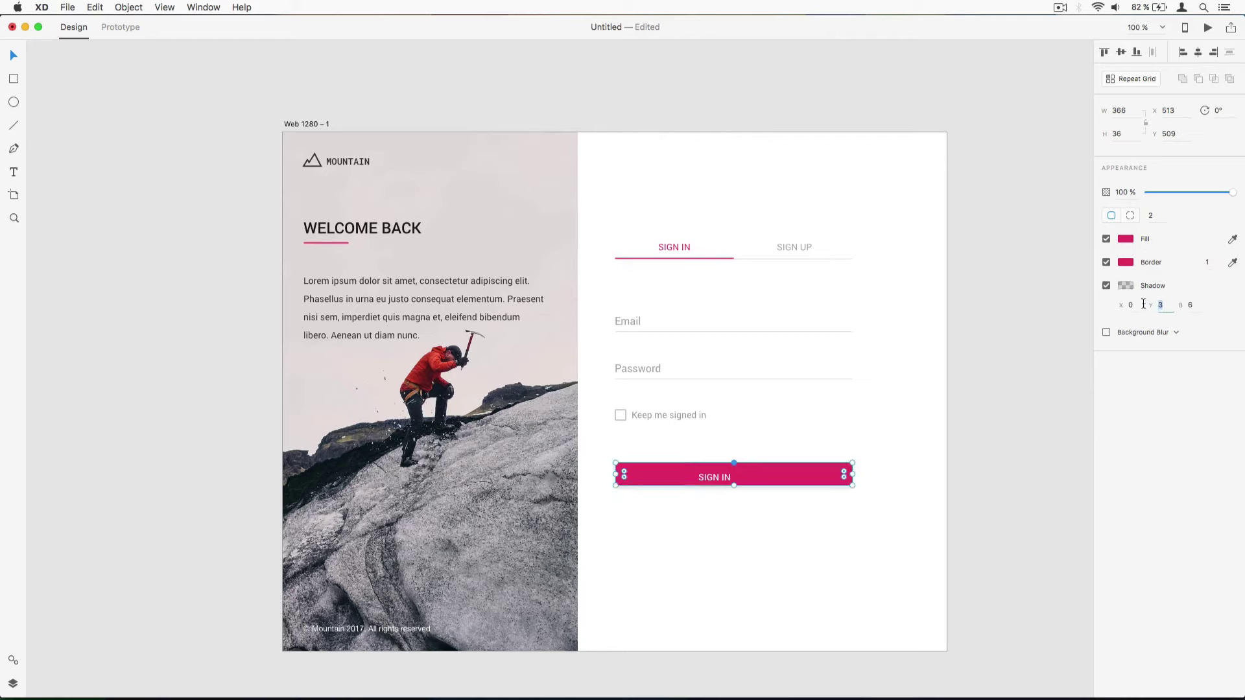
text(1)
key(Tab)
text(2)
click(1126, 286)
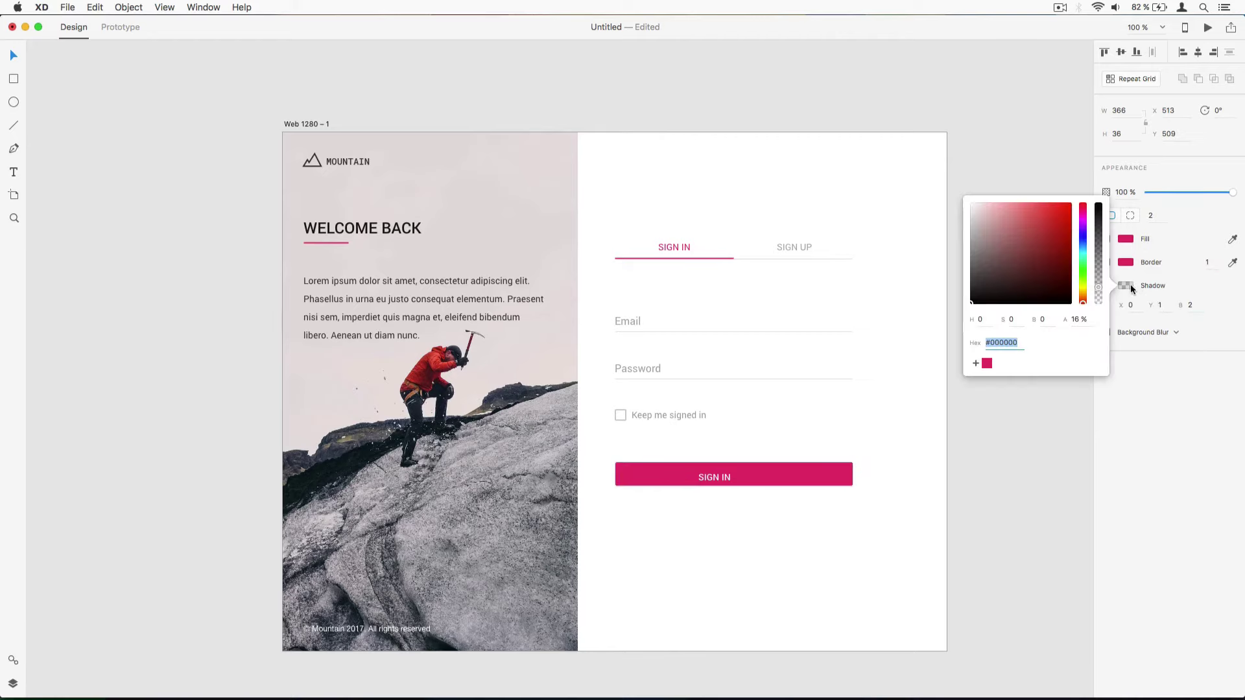
drag(1099, 268, 1099, 263)
click(869, 416)
- Centre the SIGN IN label on the pink button both ways, and move them together slightly up towards the checkbox row
drag(705, 453, 721, 480)
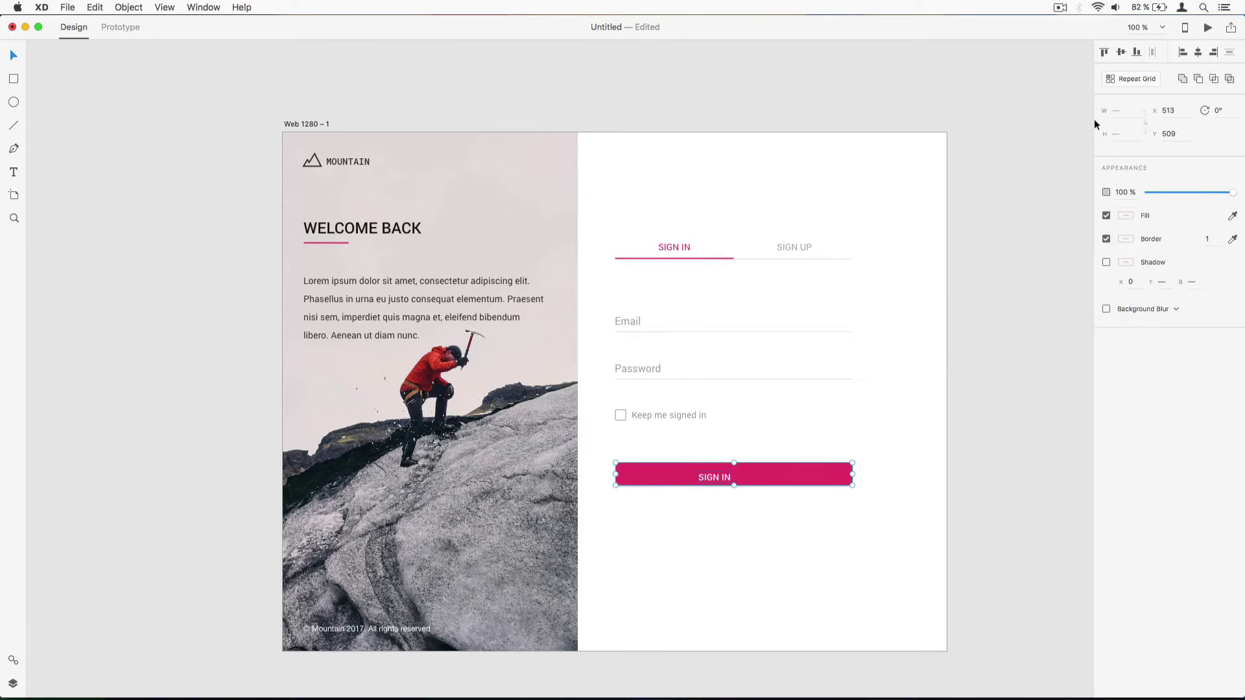
click(1122, 52)
click(1199, 52)
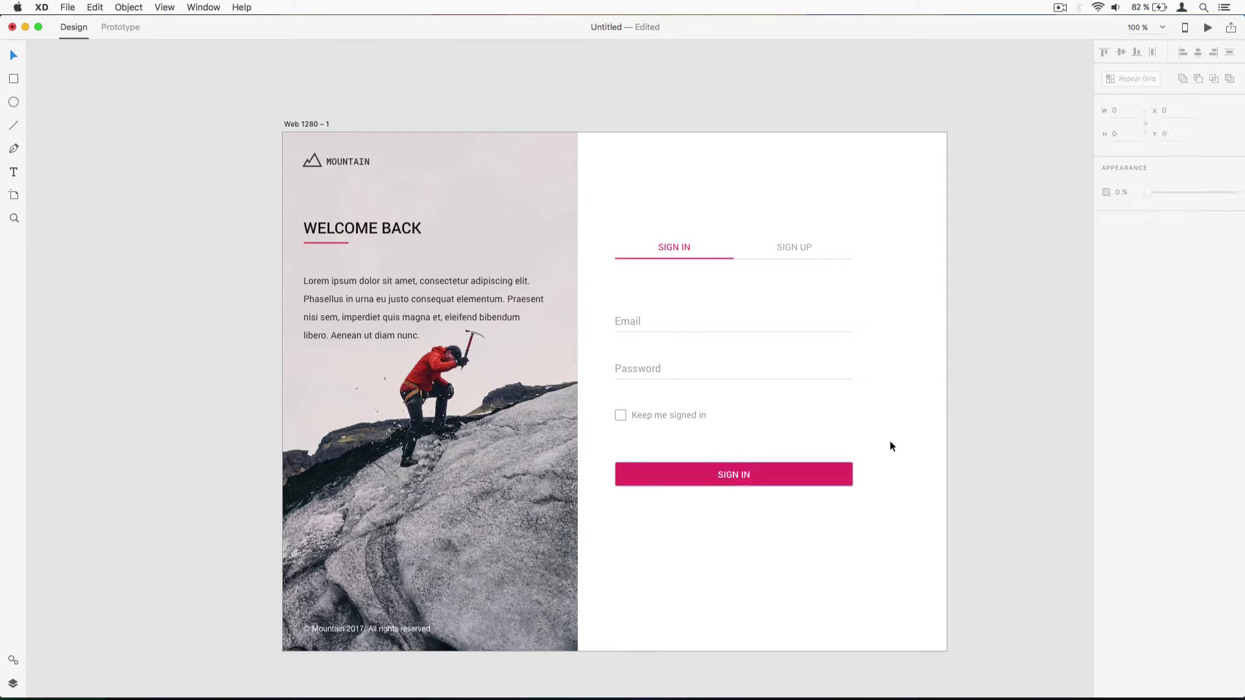
drag(730, 471, 732, 459)
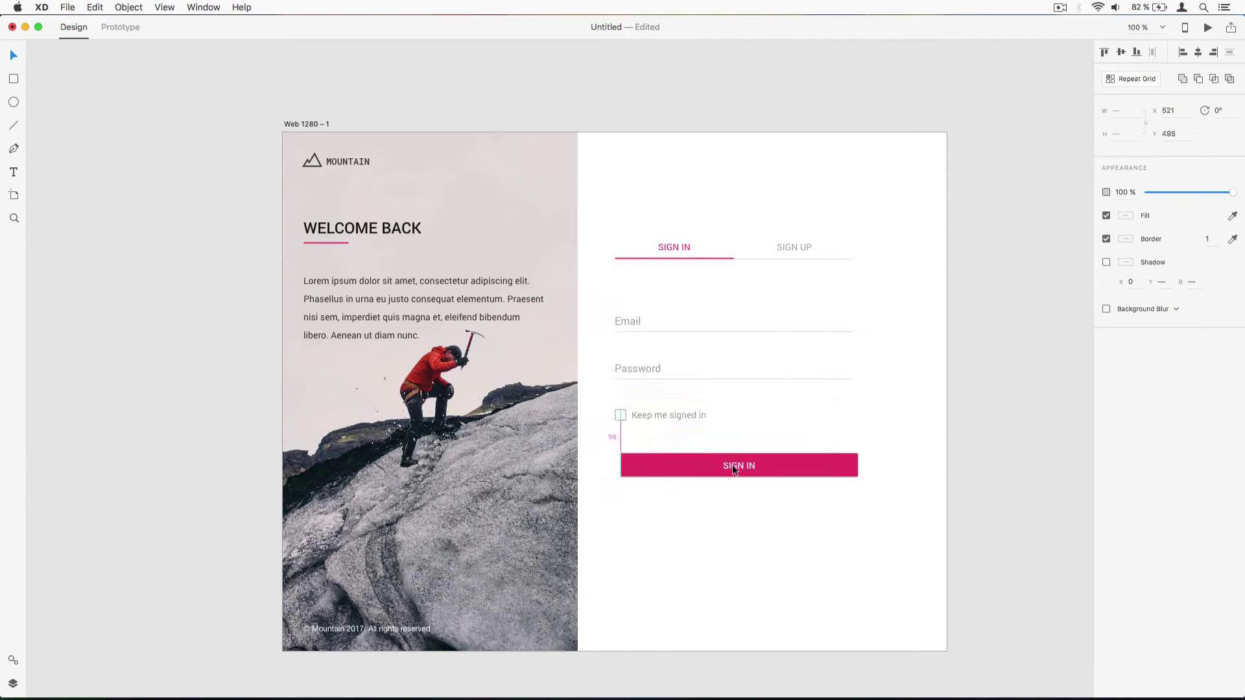
click(742, 511)
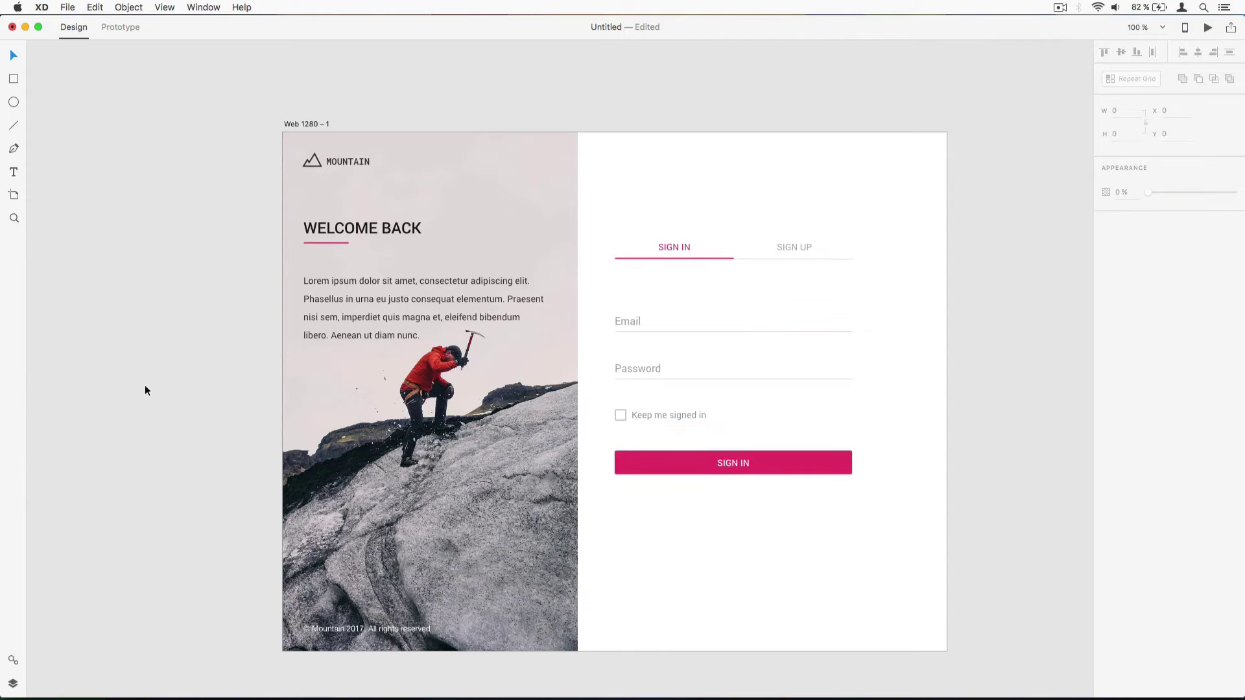
- Add the text "Forgot password ?" below the SIGN IN button
key(t)
click(692, 500)
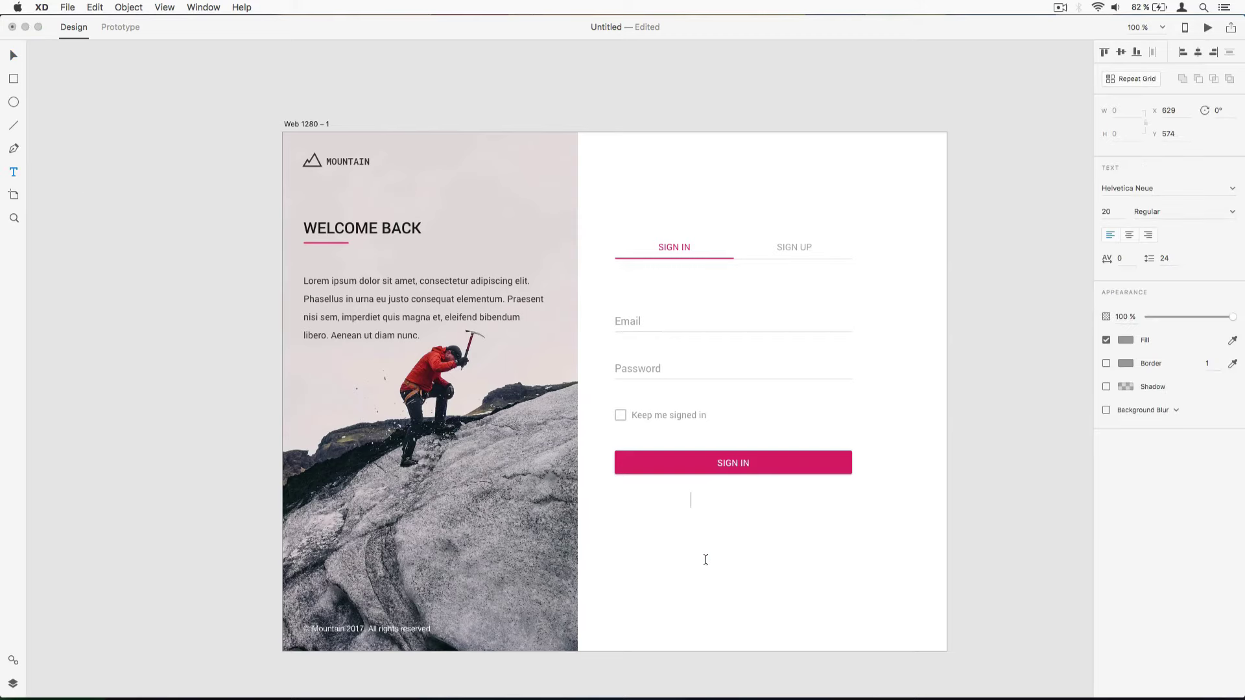
text(Forgot password ?)
key(Left)
key(Left)
key(Left)
text(r)
key(Escape)
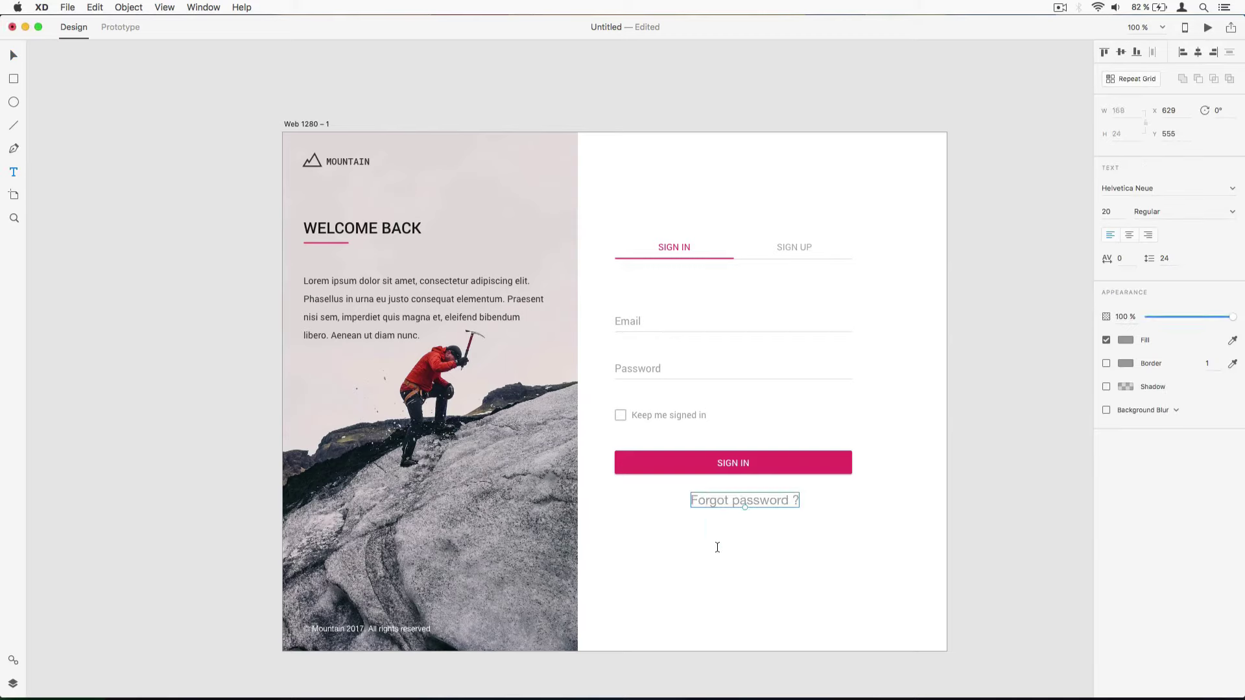
- Set the "Forgot password ?" text to Roboto at size 14
drag(1120, 211, 1071, 203)
text(14)
click(1148, 188)
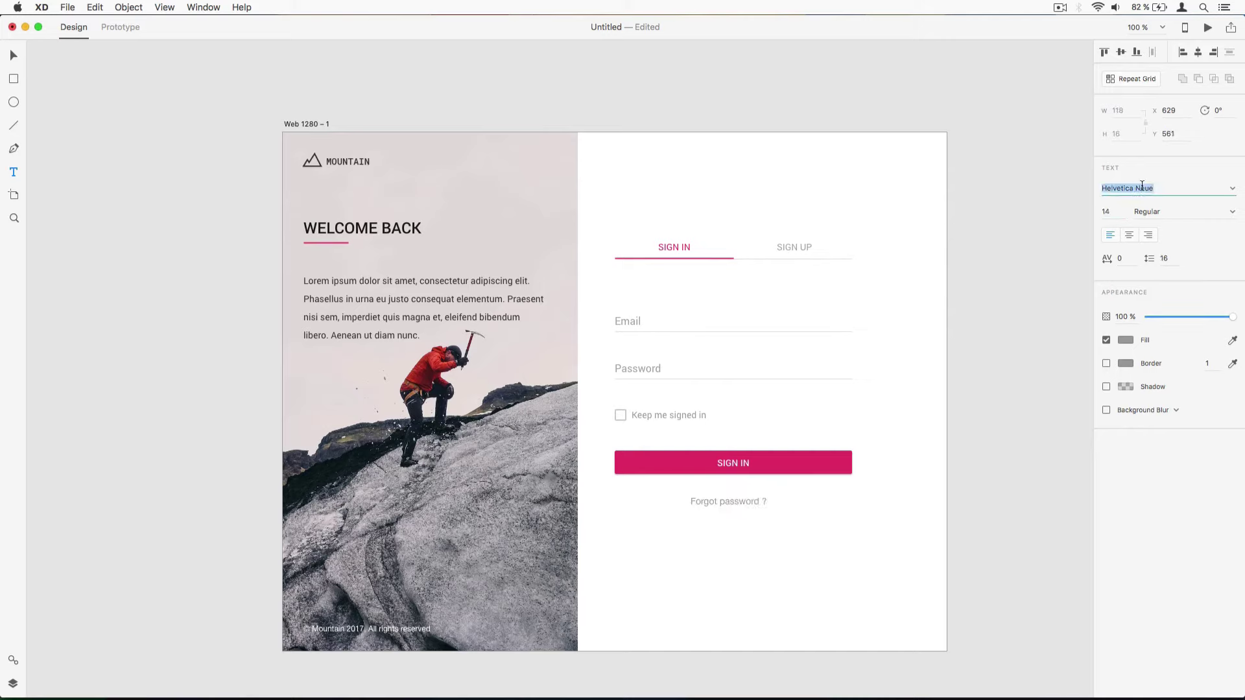
text(Roboto)
key(Return)
- Fill the "Forgot password ?" text with black #000000 at 54% opacity
click(1126, 340)
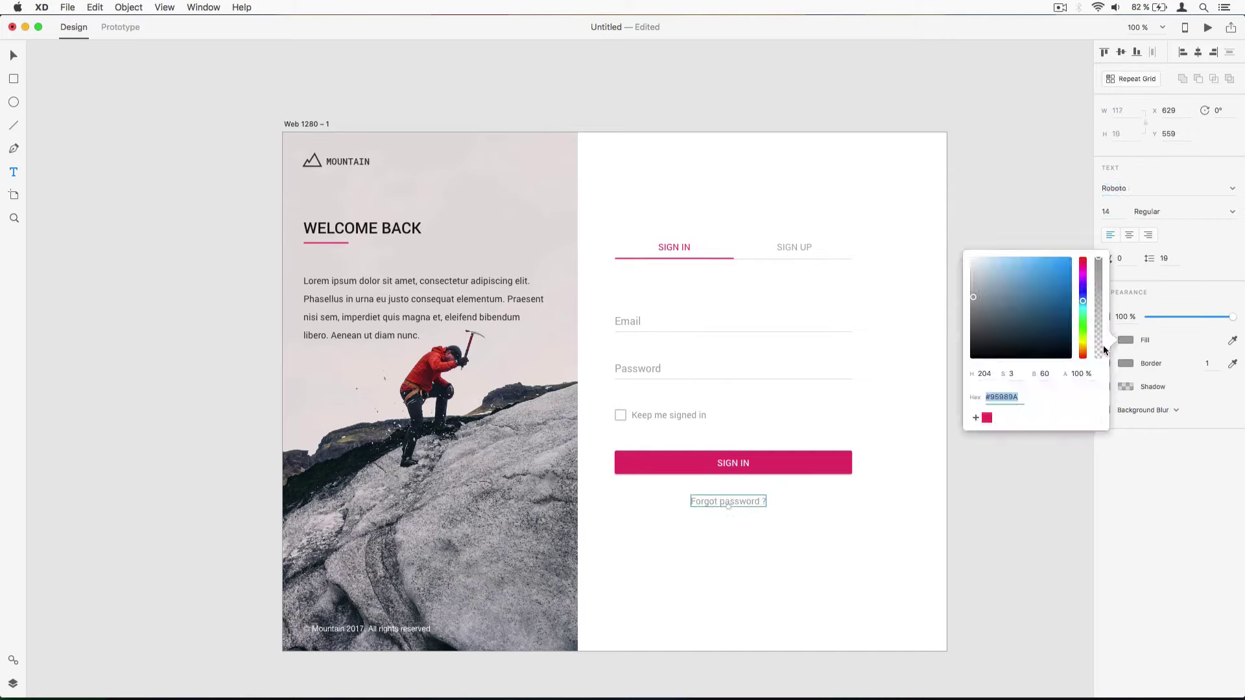
drag(1018, 338, 951, 380)
double_click(1082, 375)
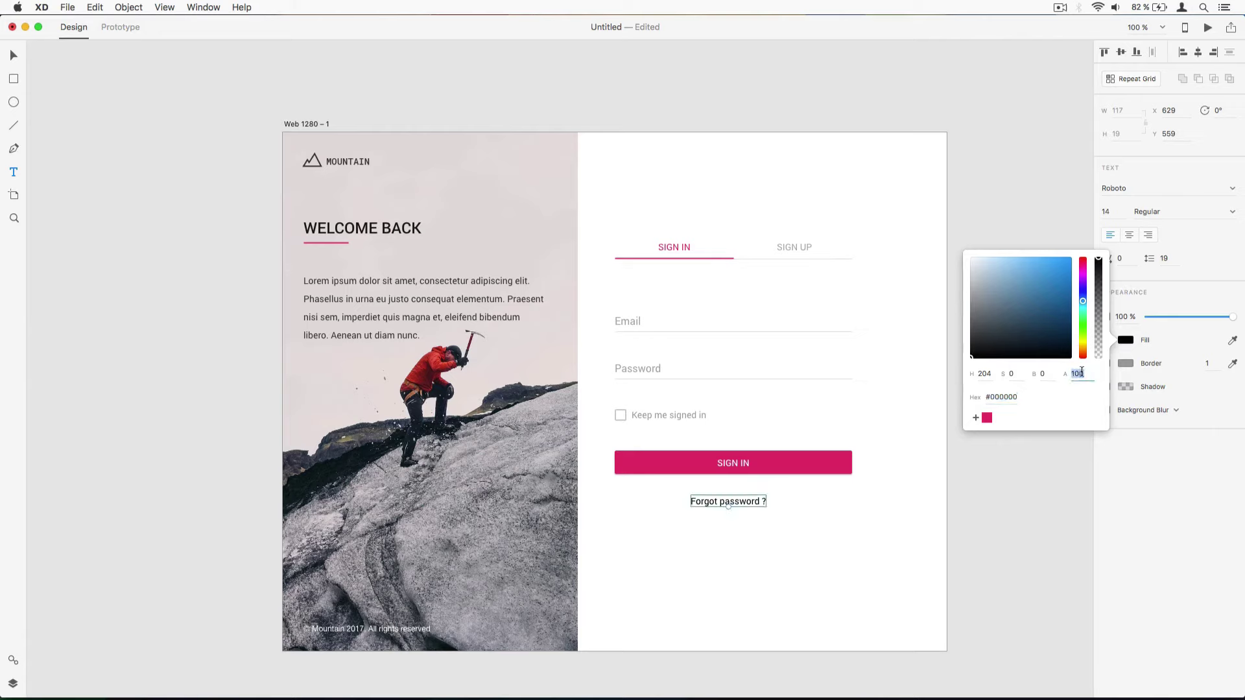
text(54)
key(Return)
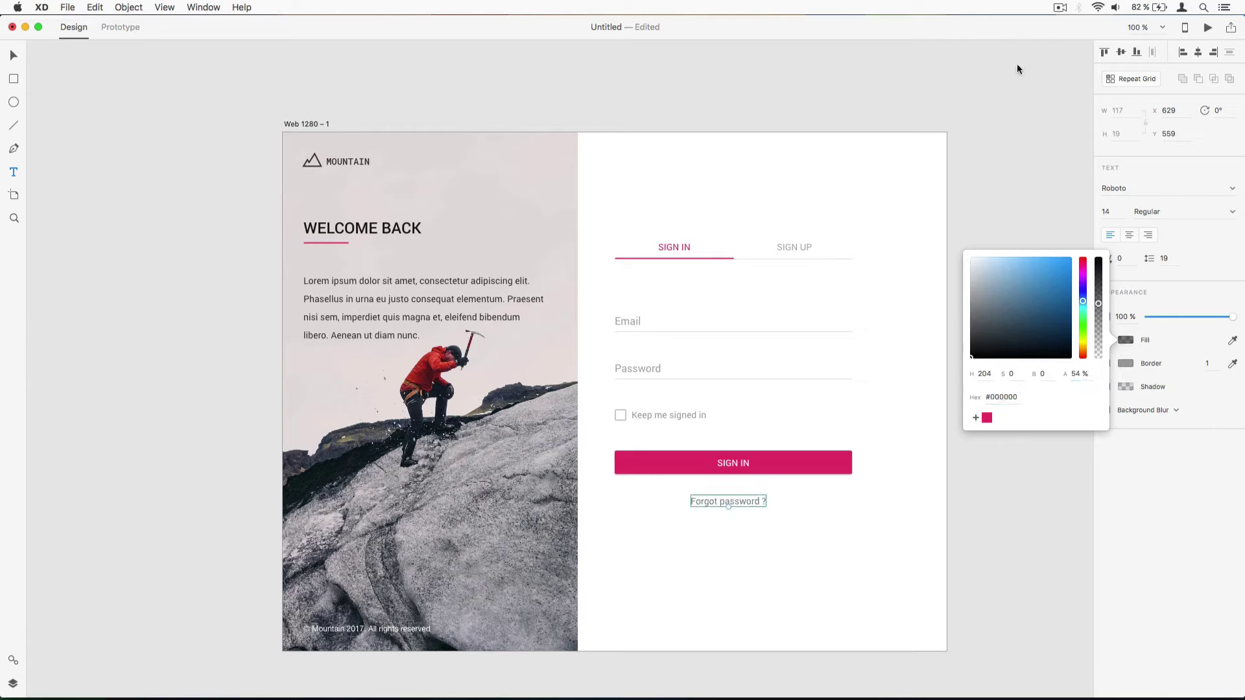
key(Escape)
- Centre the "Forgot password ?" text beneath the pink SIGN IN button and move it slightly closer to the button
drag(736, 502, 743, 496)
drag(832, 519, 685, 467)
key(super+z)
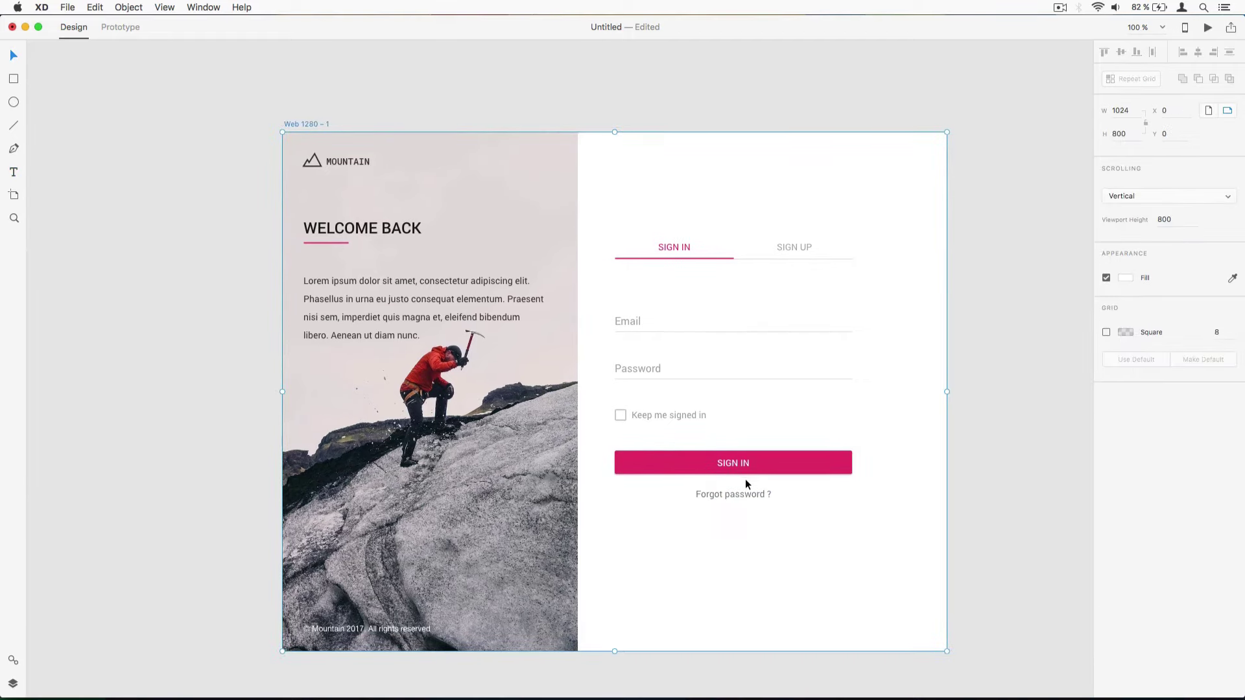
click(794, 524)
drag(794, 528, 668, 463)
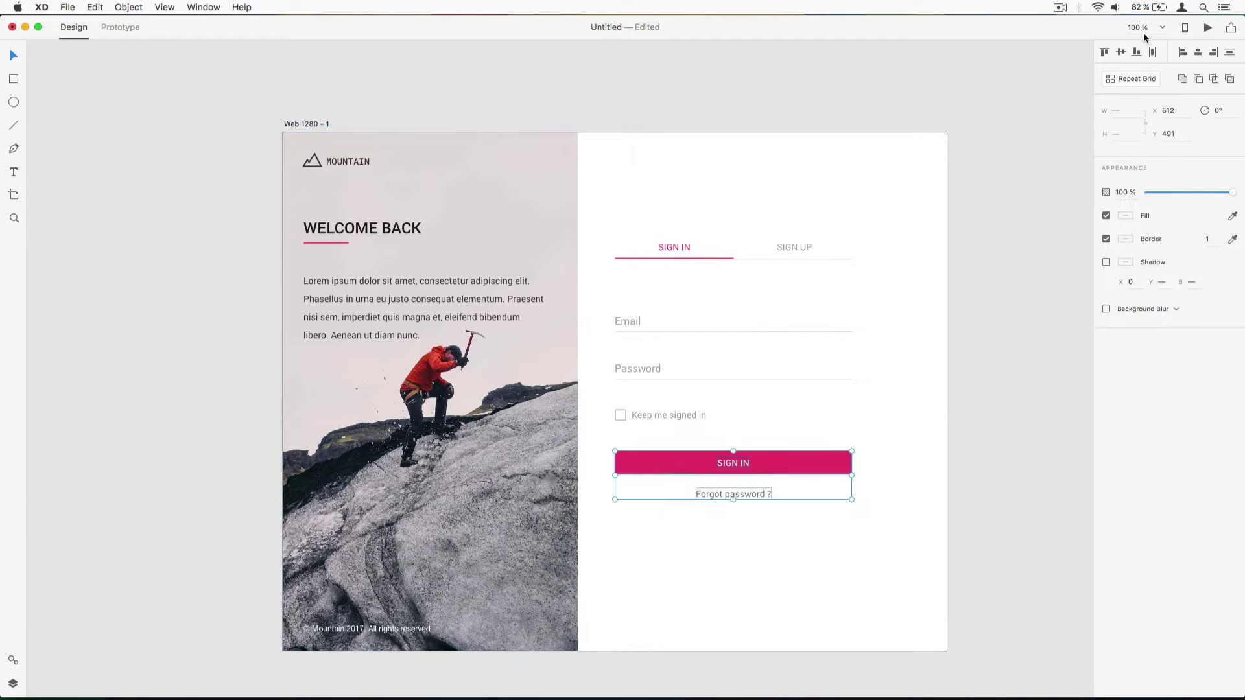
click(730, 595)
drag(749, 495, 749, 491)
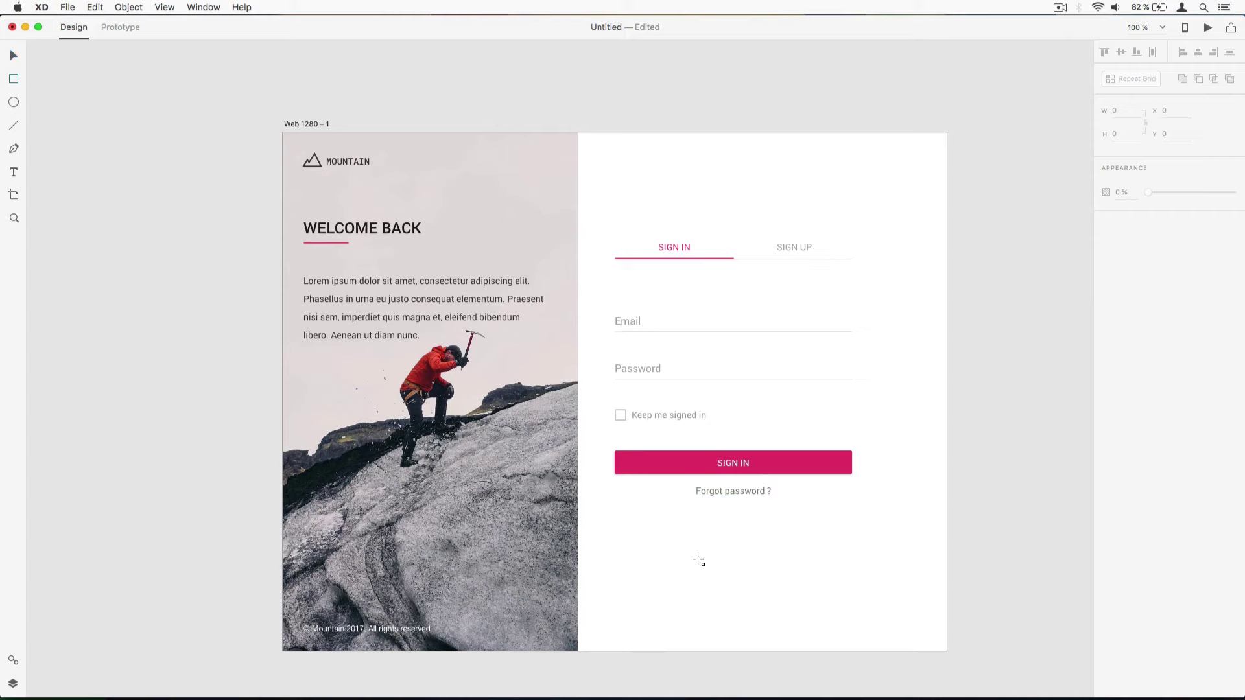
- Draw a borderless 569 by 75 footer rectangle across the base of the white panel and fill it with black at 5% opacity
drag(578, 601, 946, 650)
drag(762, 601, 763, 603)
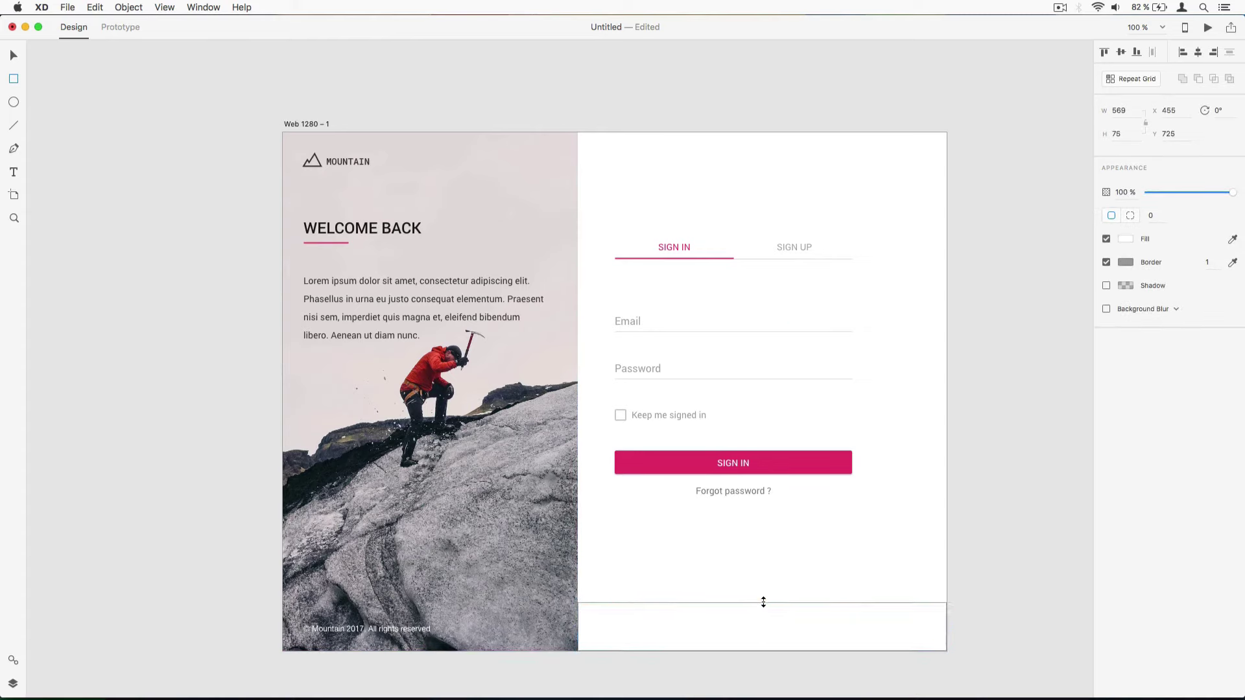
click(1126, 239)
drag(1012, 241, 956, 270)
drag(1096, 239, 1050, 282)
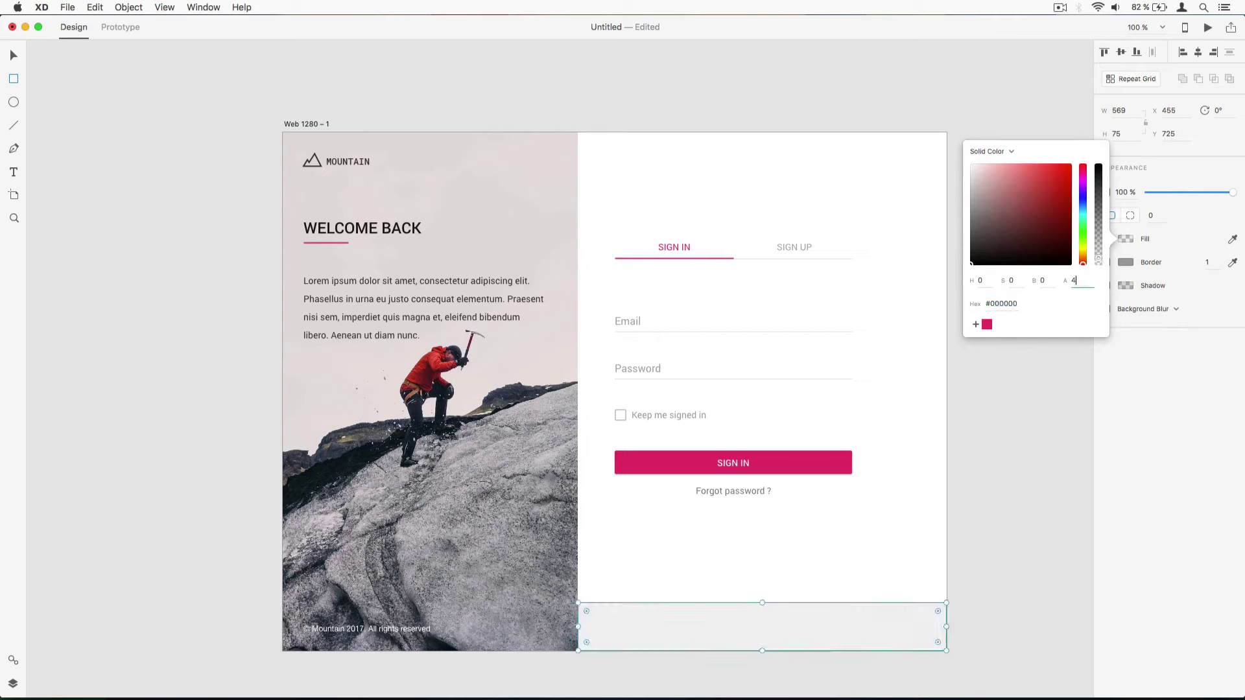
text(5)
key(Tab)
text(v)
- Add the text "Don't have an account? Sign up" inside the grey footer bar
click(13, 171)
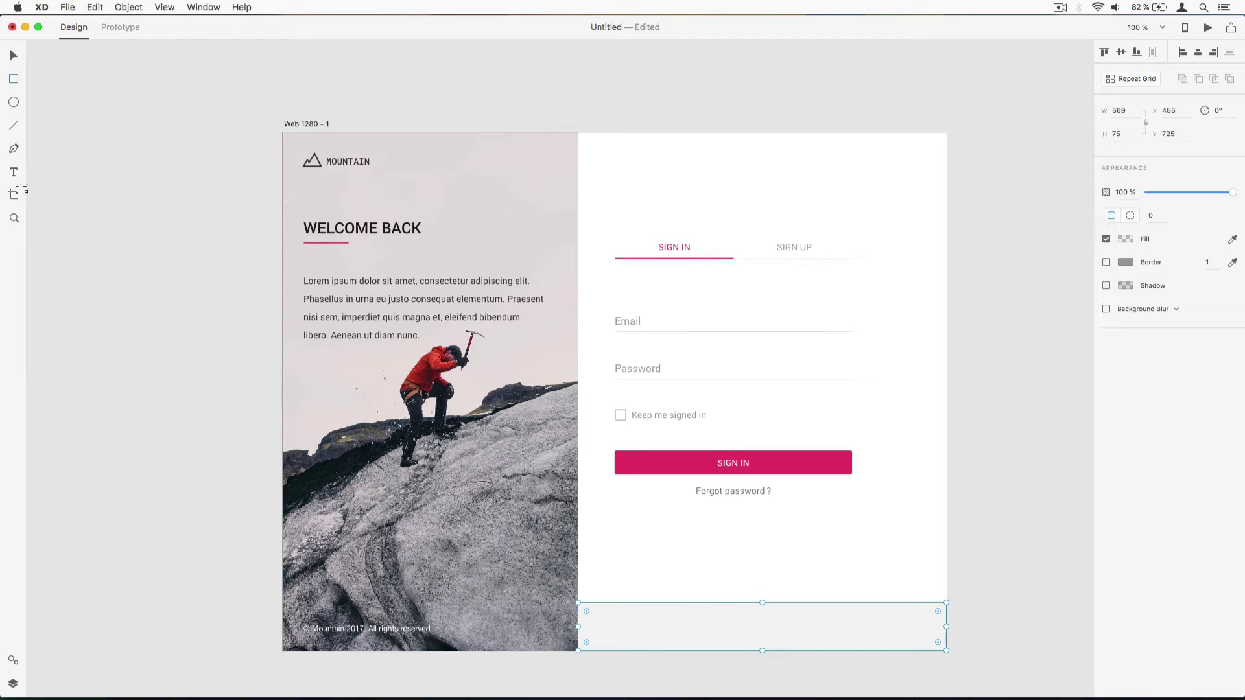
click(666, 626)
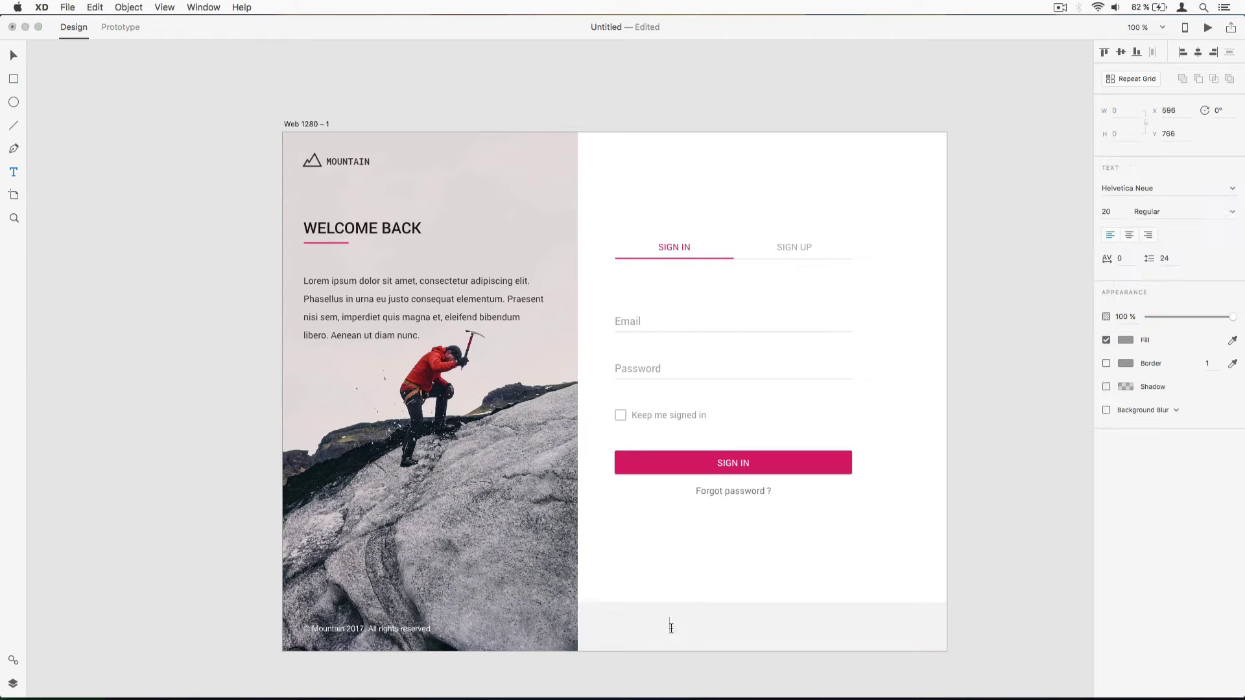
text(Don't have an account)
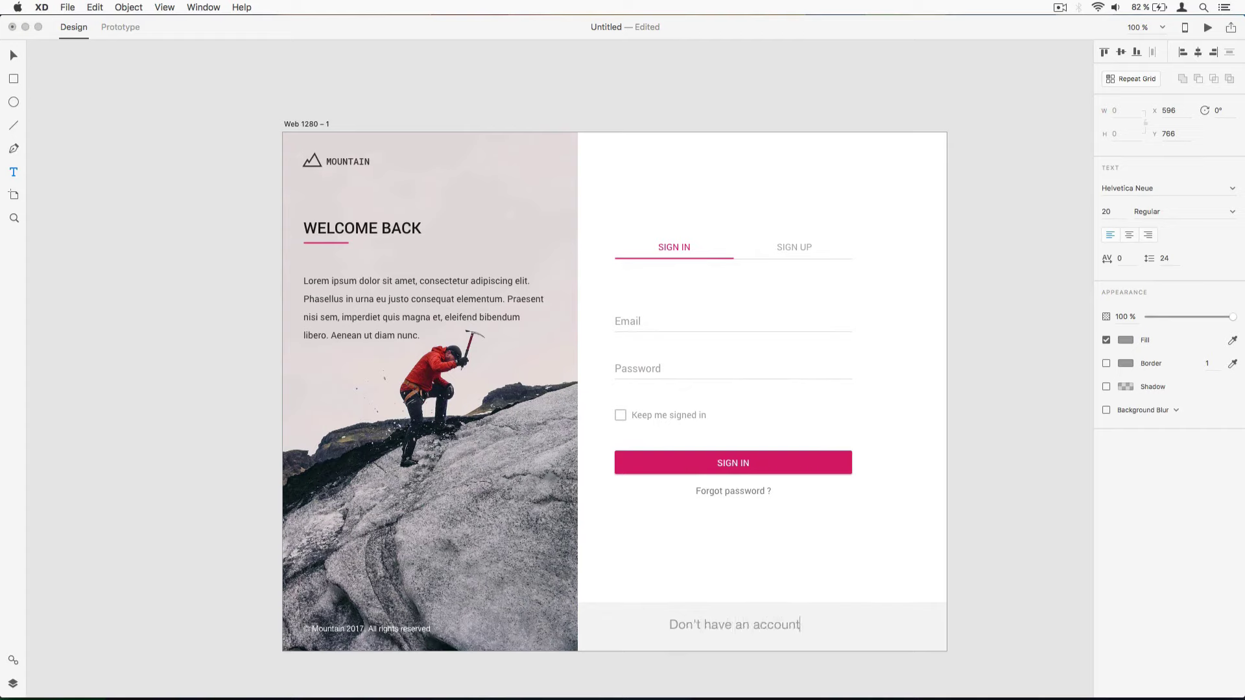
text(? Sign up)
- Set the whole footer text to Roboto at size 14
triple_click(716, 625)
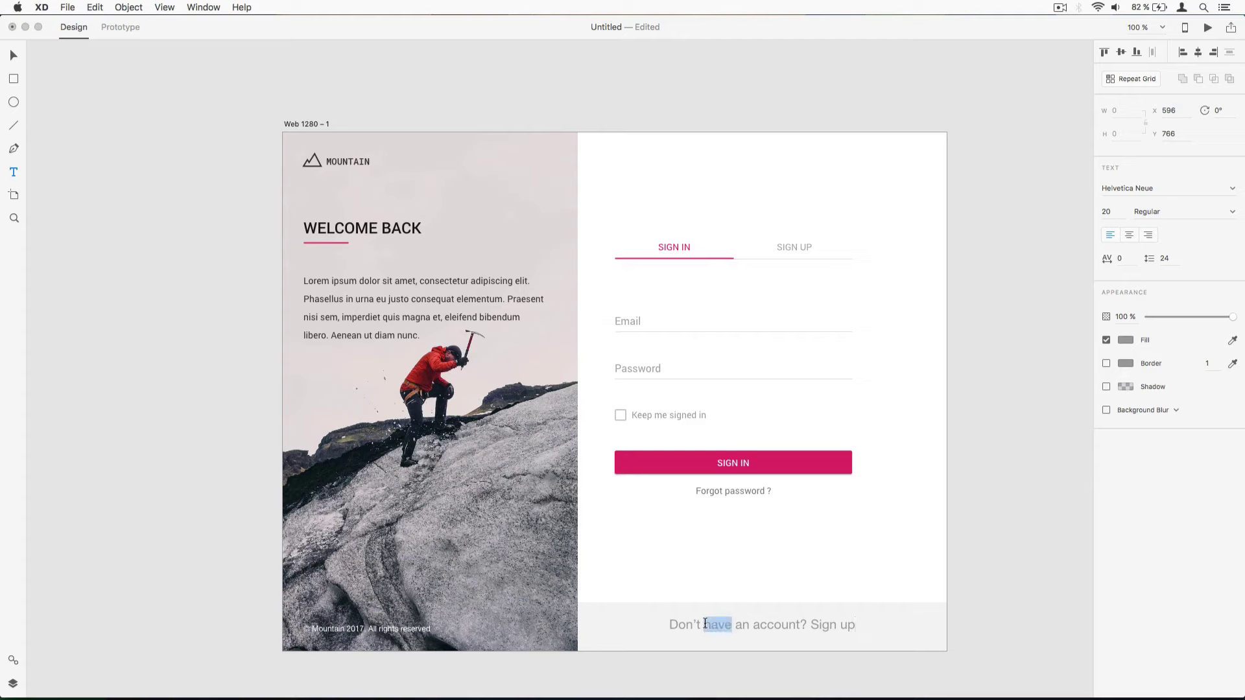
click(1107, 212)
text(14)
click(1165, 188)
text(Roboto)
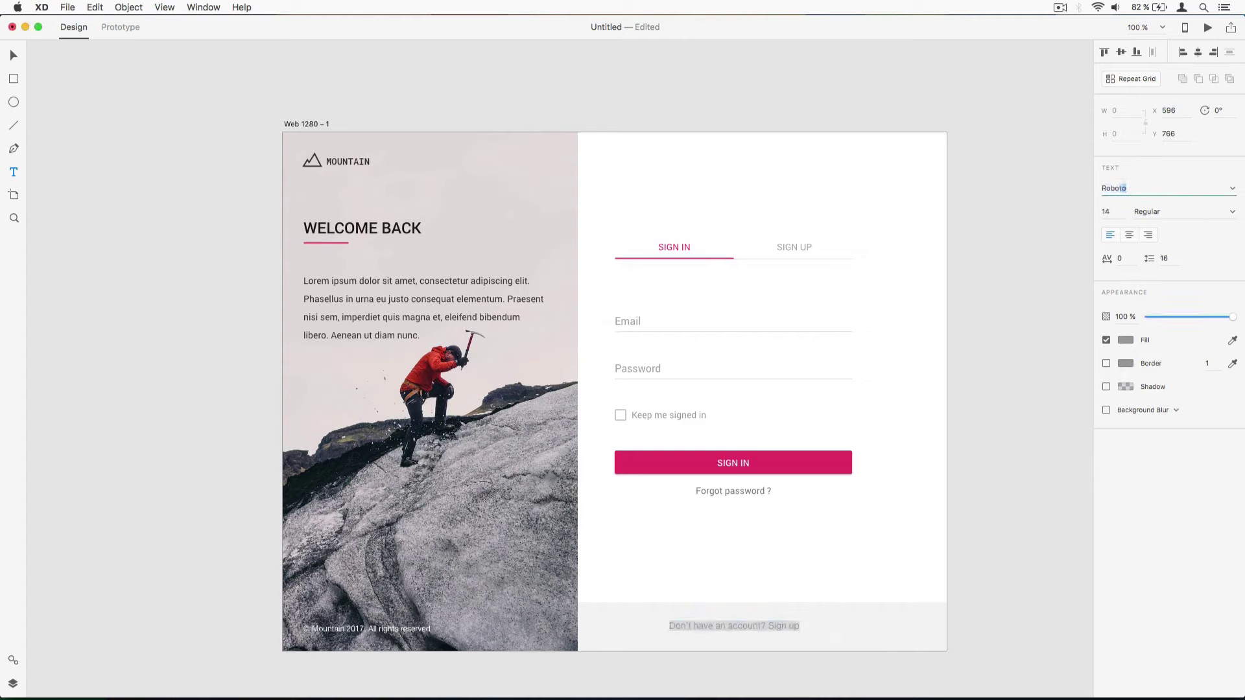
key(Return)
- Fill the whole footer text with black #000000 at 78% opacity
click(1126, 340)
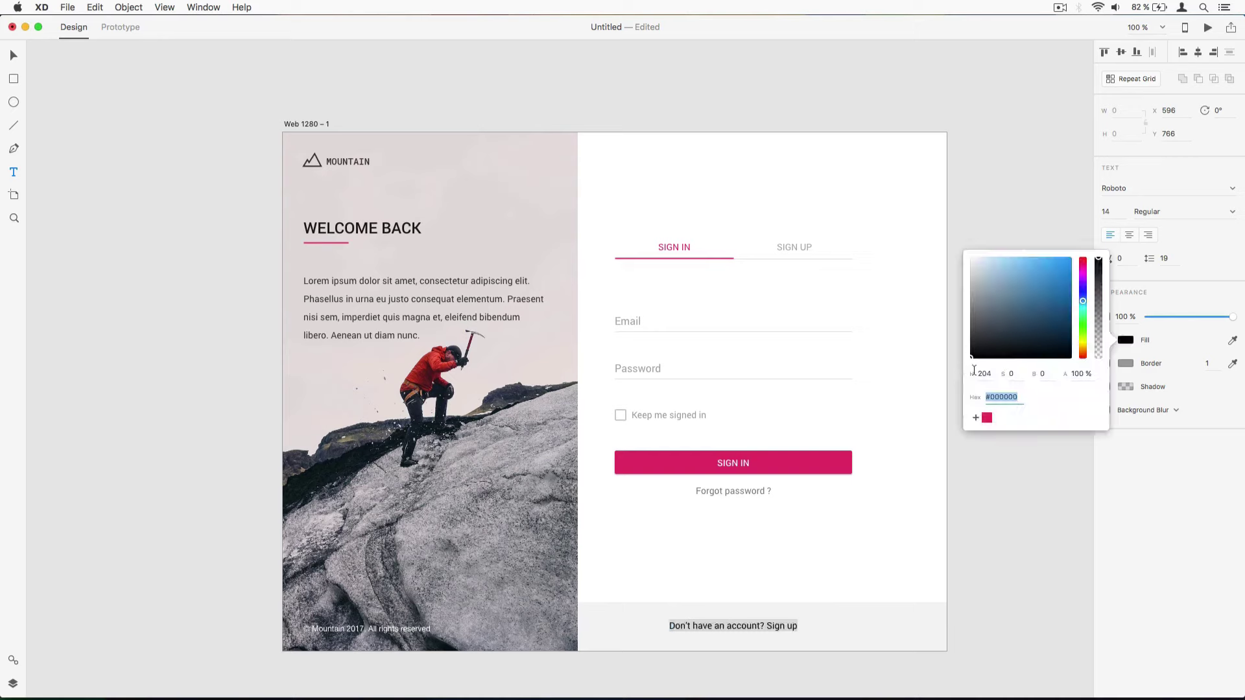
double_click(1081, 374)
text(78)
key(Return)
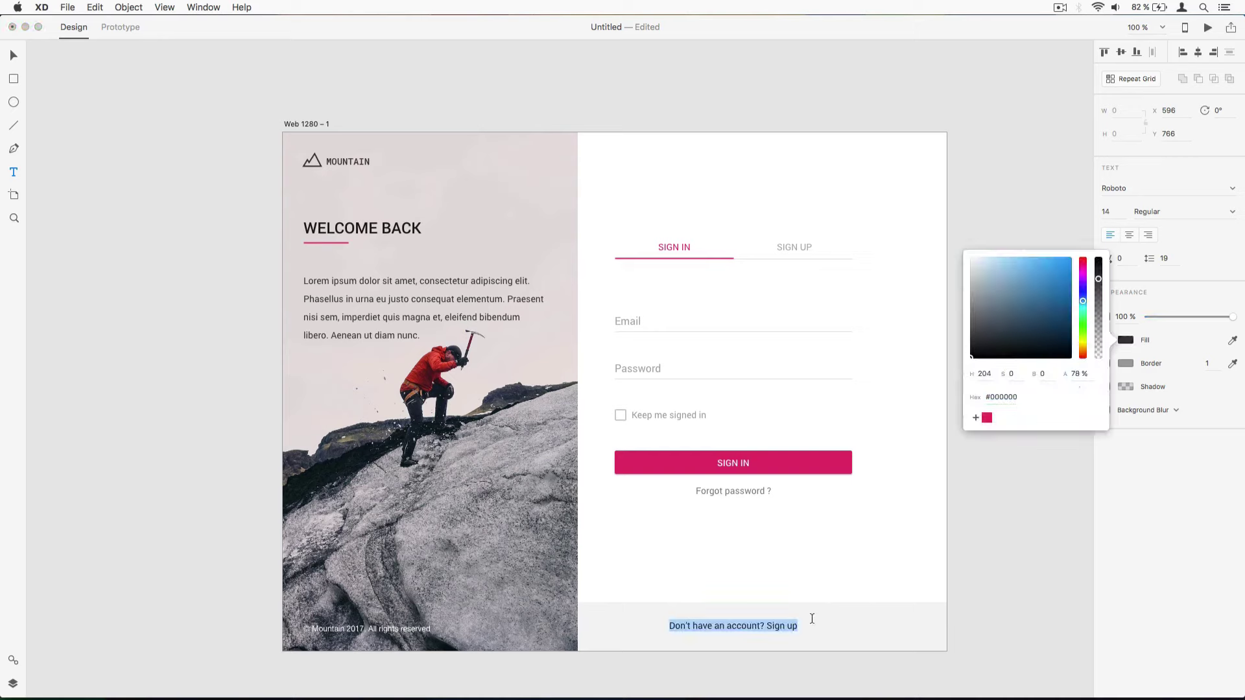
- Recolour only the words "Sign up" in the footer text with the saved pink swatch #E91E63
click(792, 625)
drag(766, 627, 798, 626)
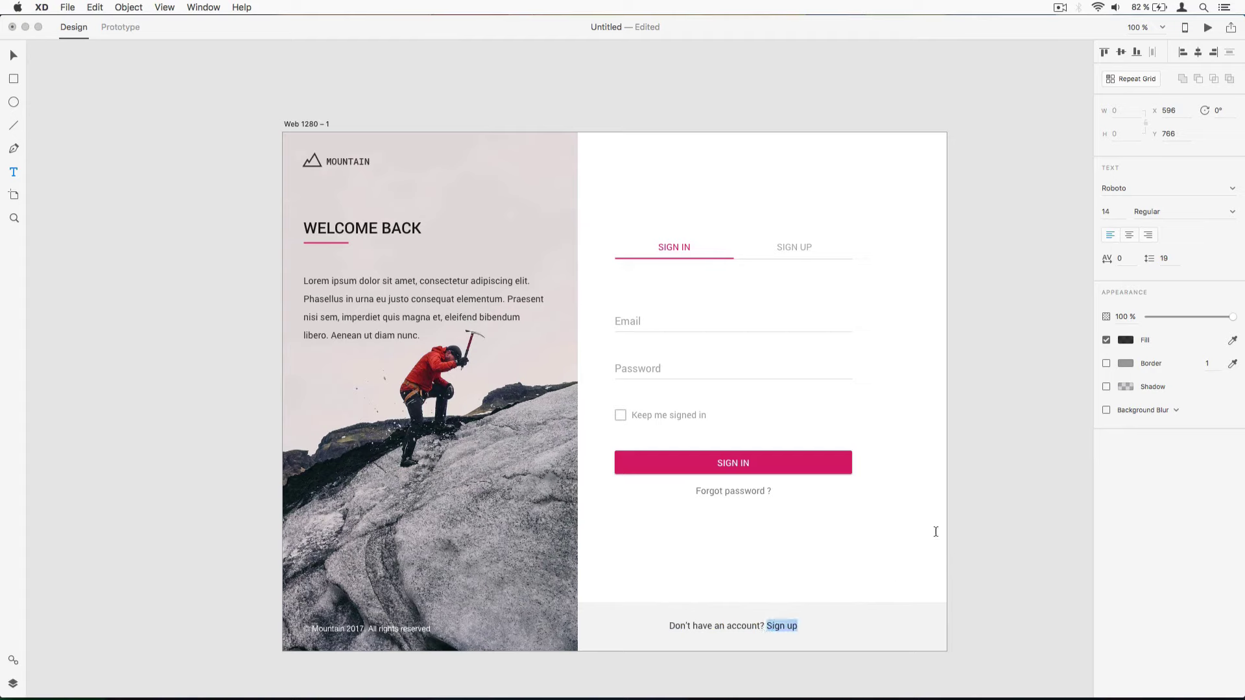
click(1126, 340)
click(987, 418)
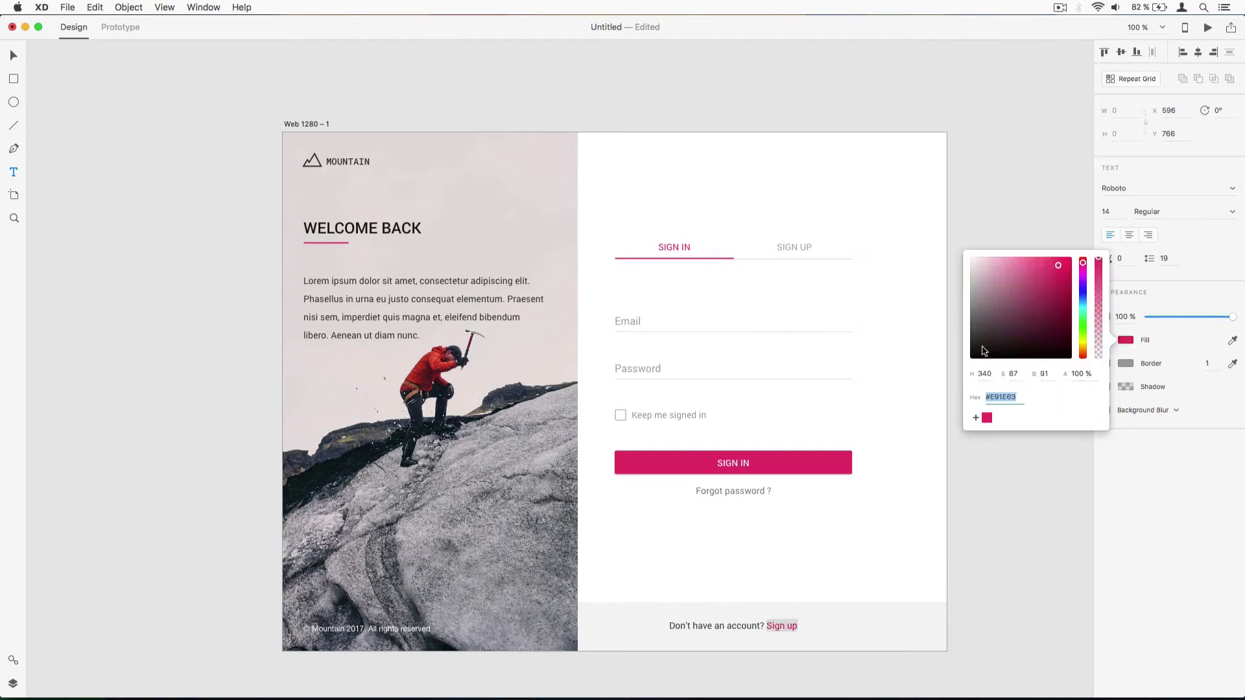
- Centre the footer text horizontally and vertically on the grey footer rectangle
click(14, 57)
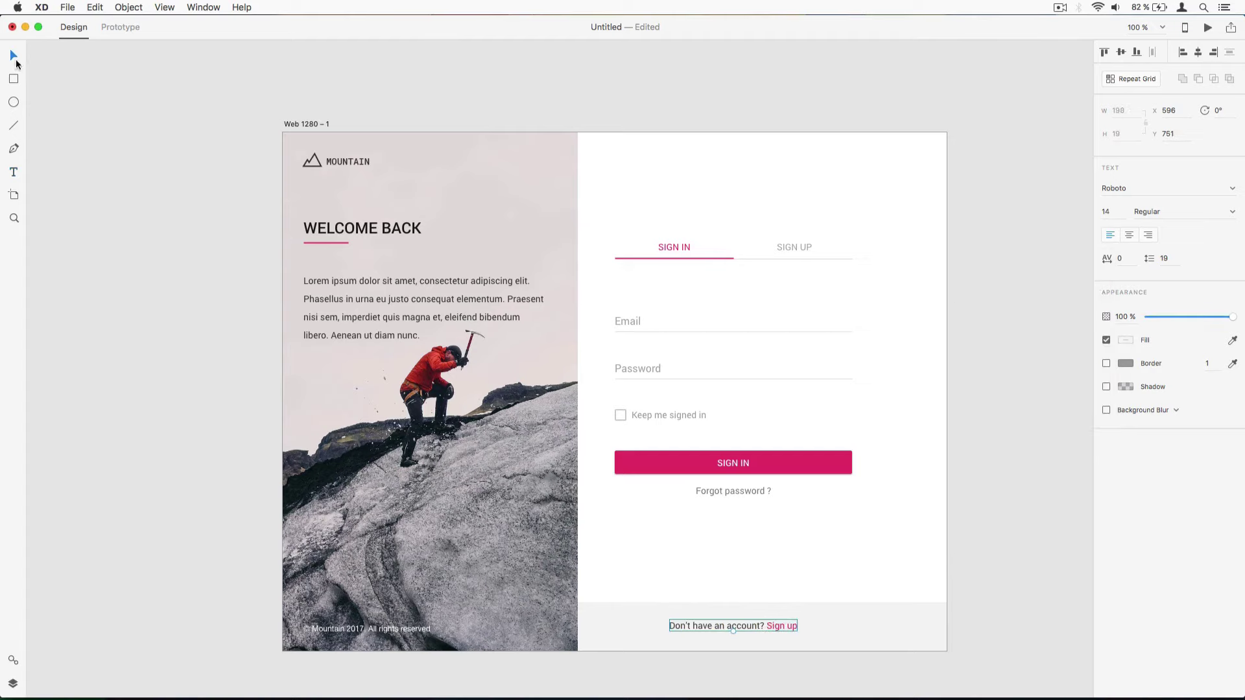
click(816, 604)
click(1198, 52)
click(1121, 52)
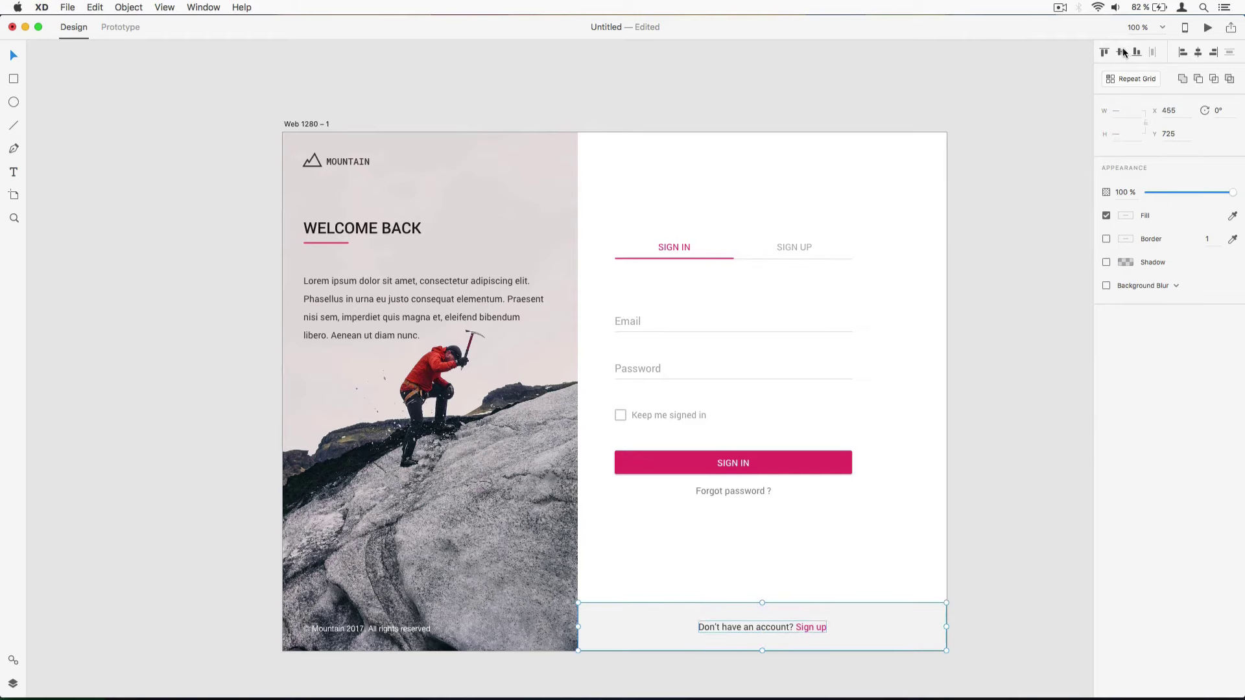
click(1030, 329)
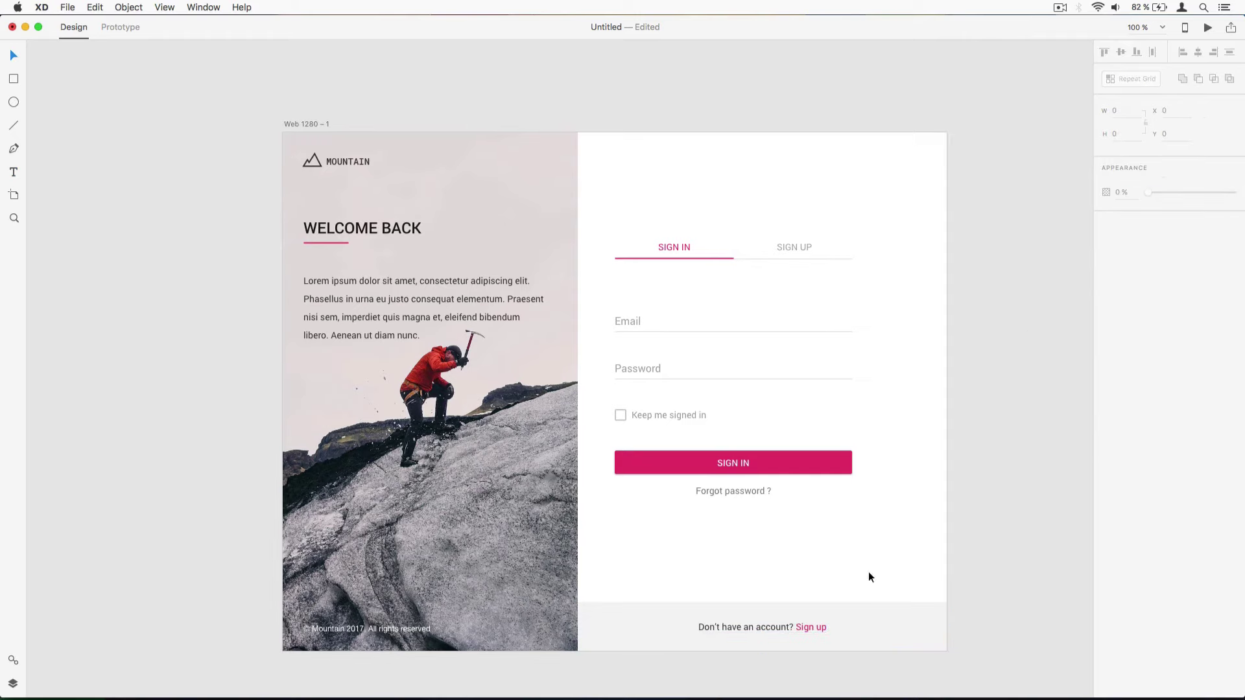
drag(868, 556, 696, 245)
key(super+z)
click(648, 228)
drag(610, 220, 905, 508)
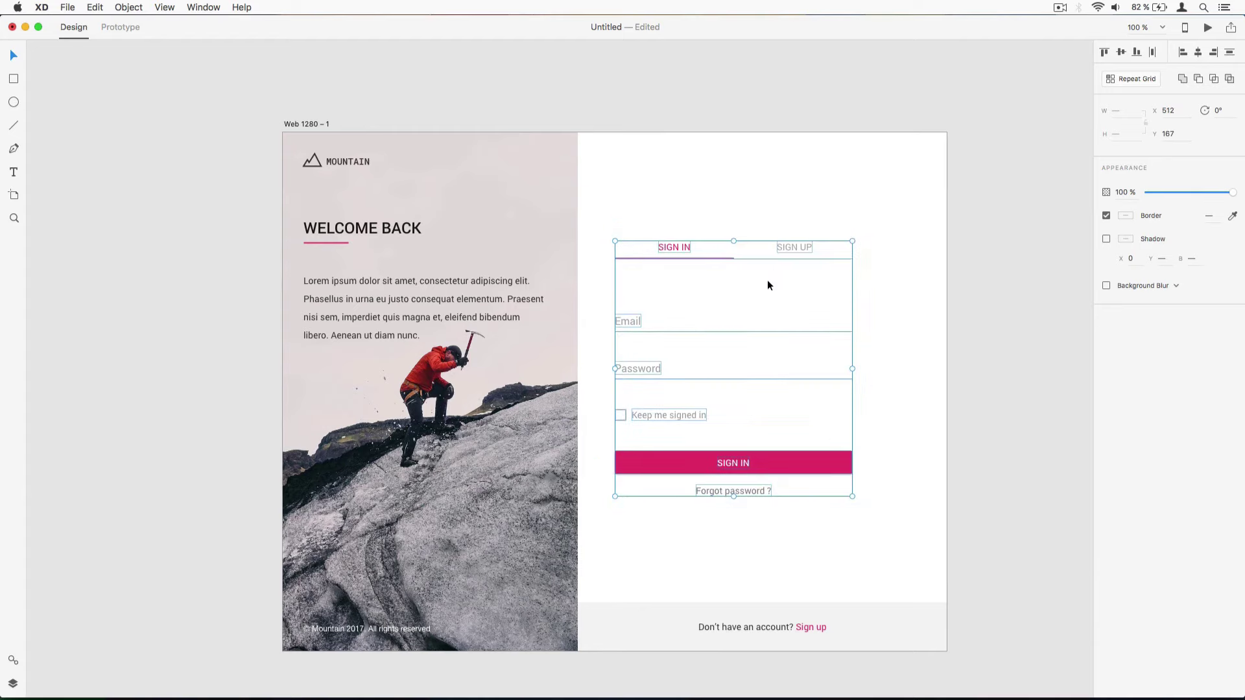
drag(801, 246, 821, 245)
key(super+g)
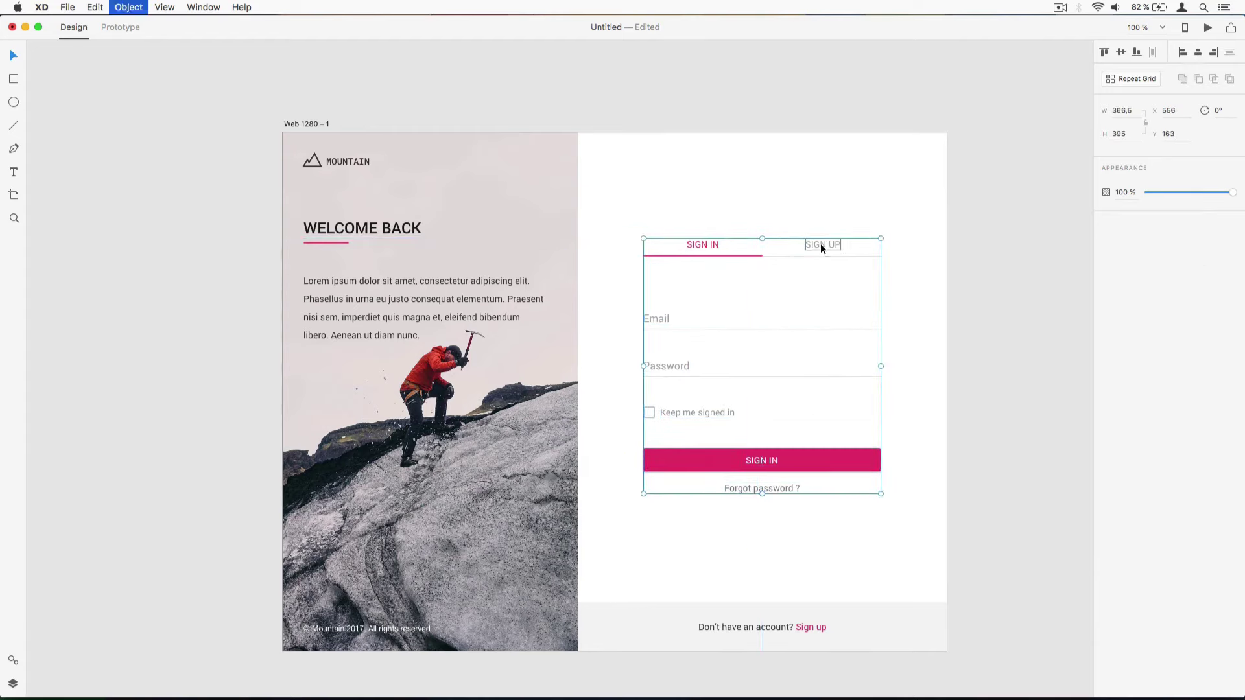
click(735, 174)
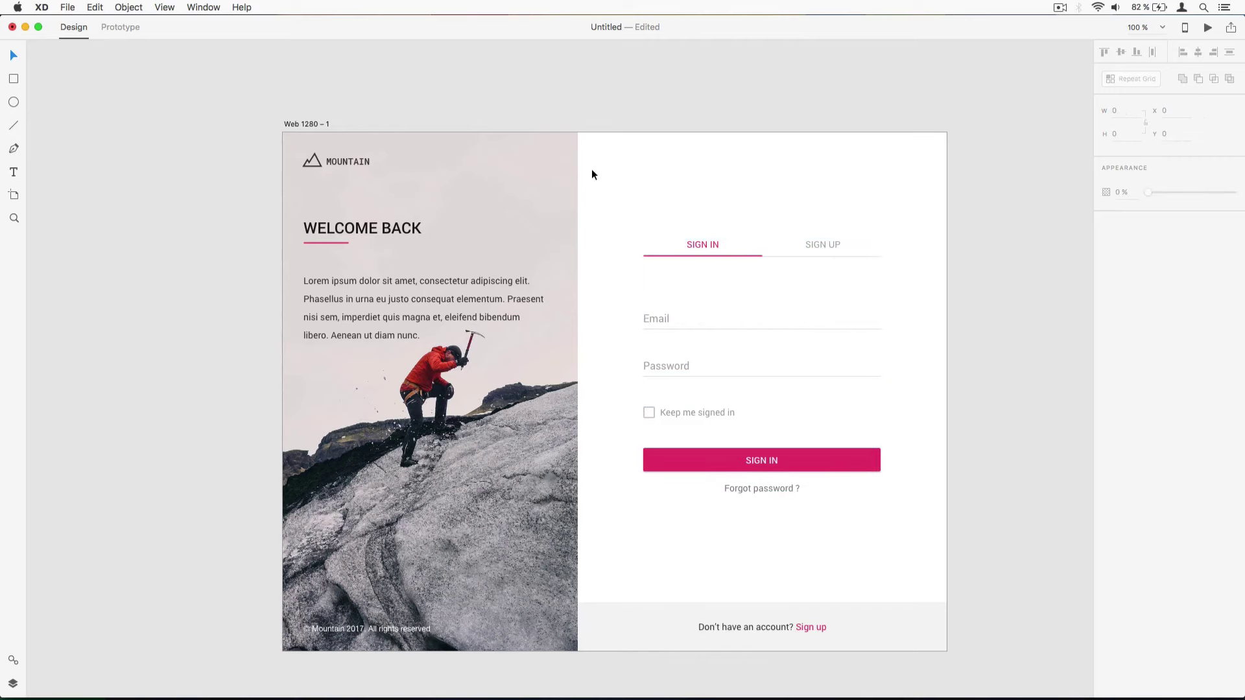
- Show the layers and move all the sign-in form elements together to the horizontal centre of the white panel
key(super+y)
drag(605, 168, 899, 539)
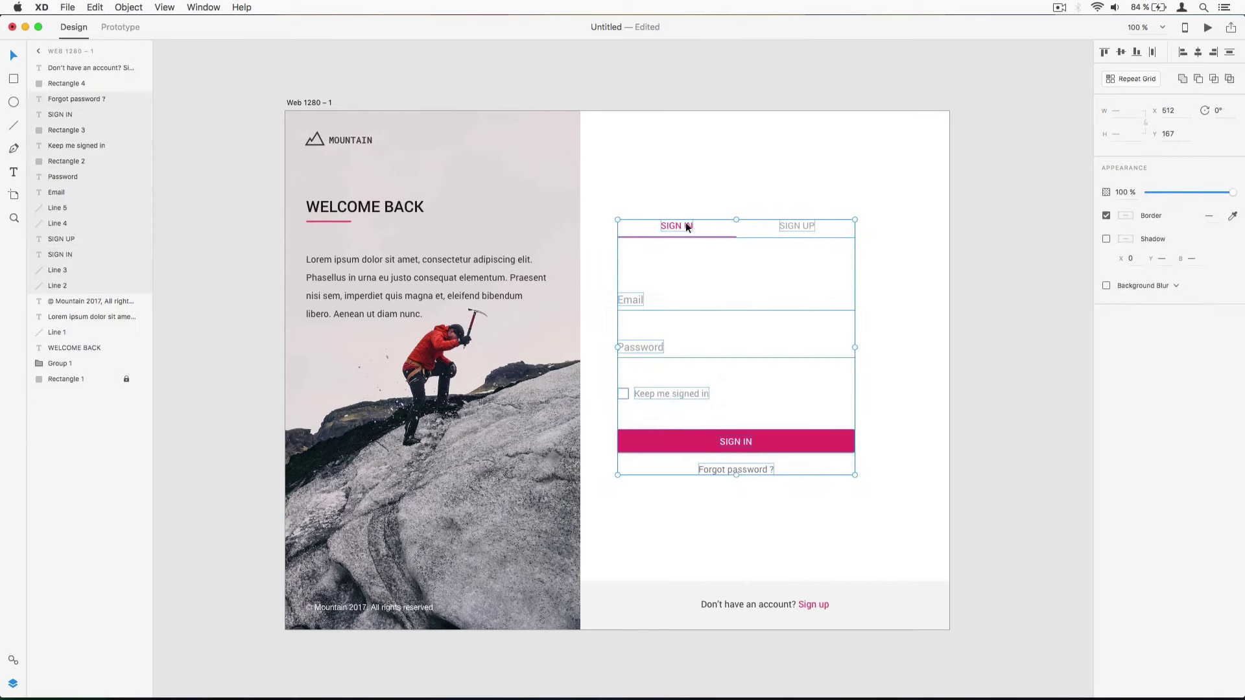
drag(686, 223, 713, 219)
click(707, 198)
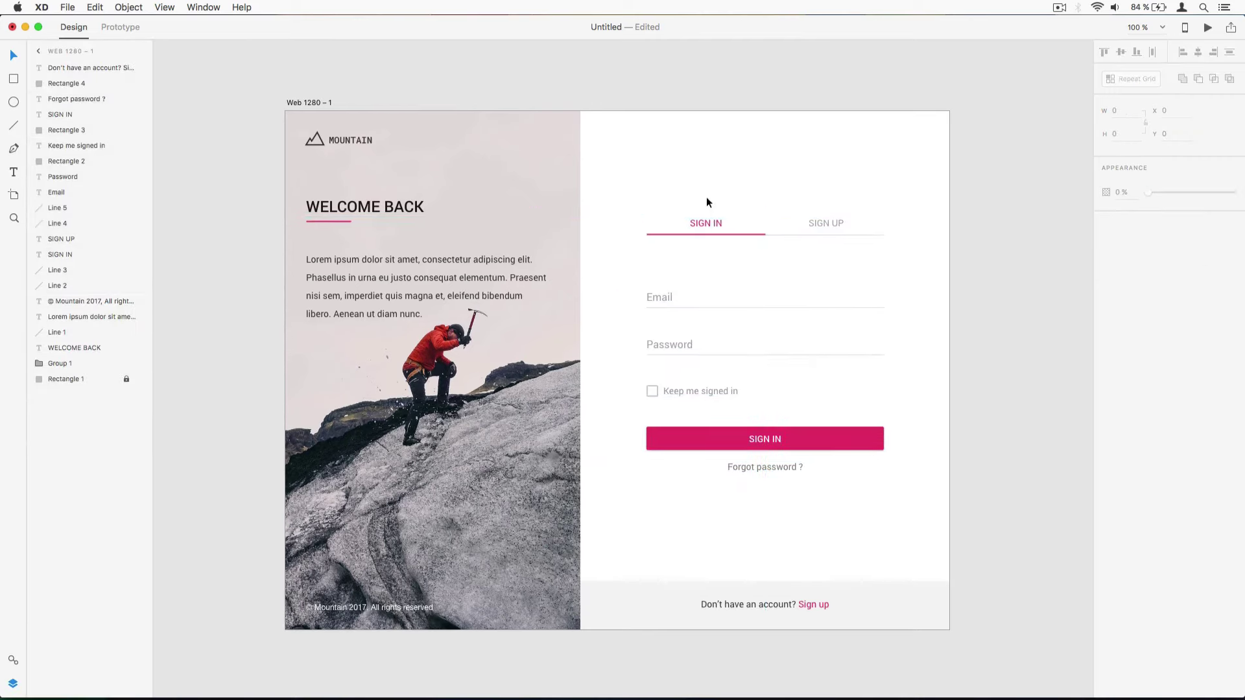
- Group the selected sign-in form elements and name the group "Sign in tab"
drag(647, 186, 899, 500)
right_click(841, 462)
click(849, 491)
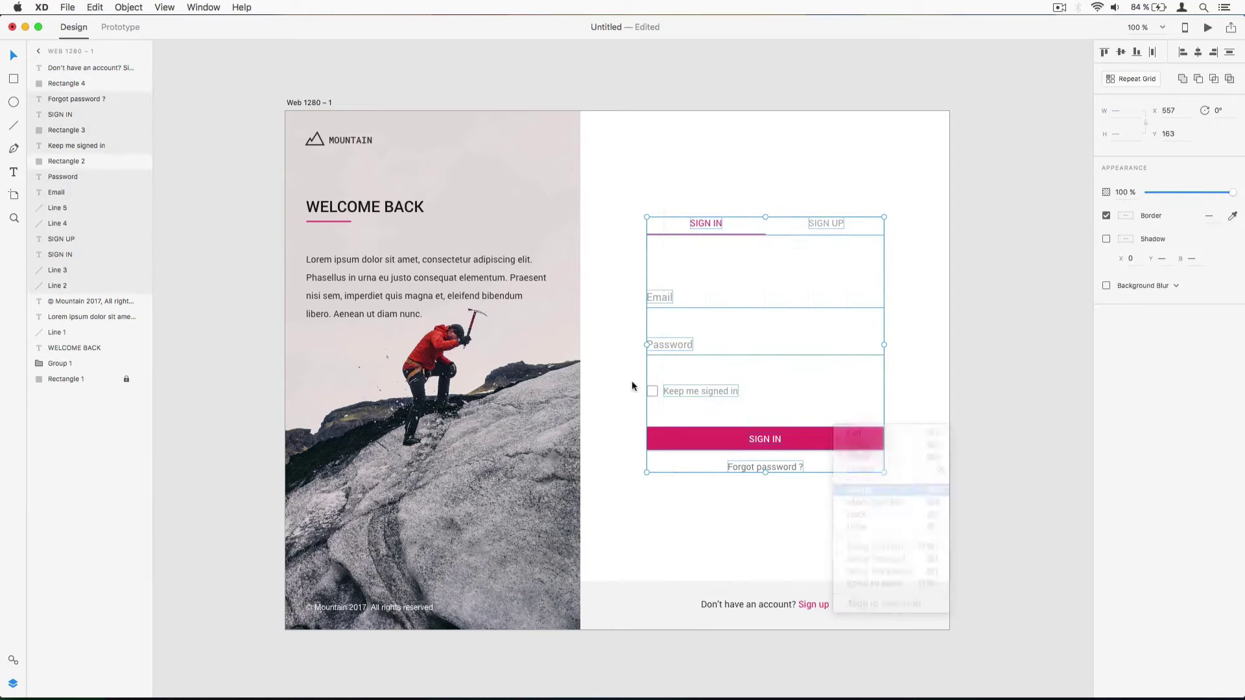
double_click(66, 99)
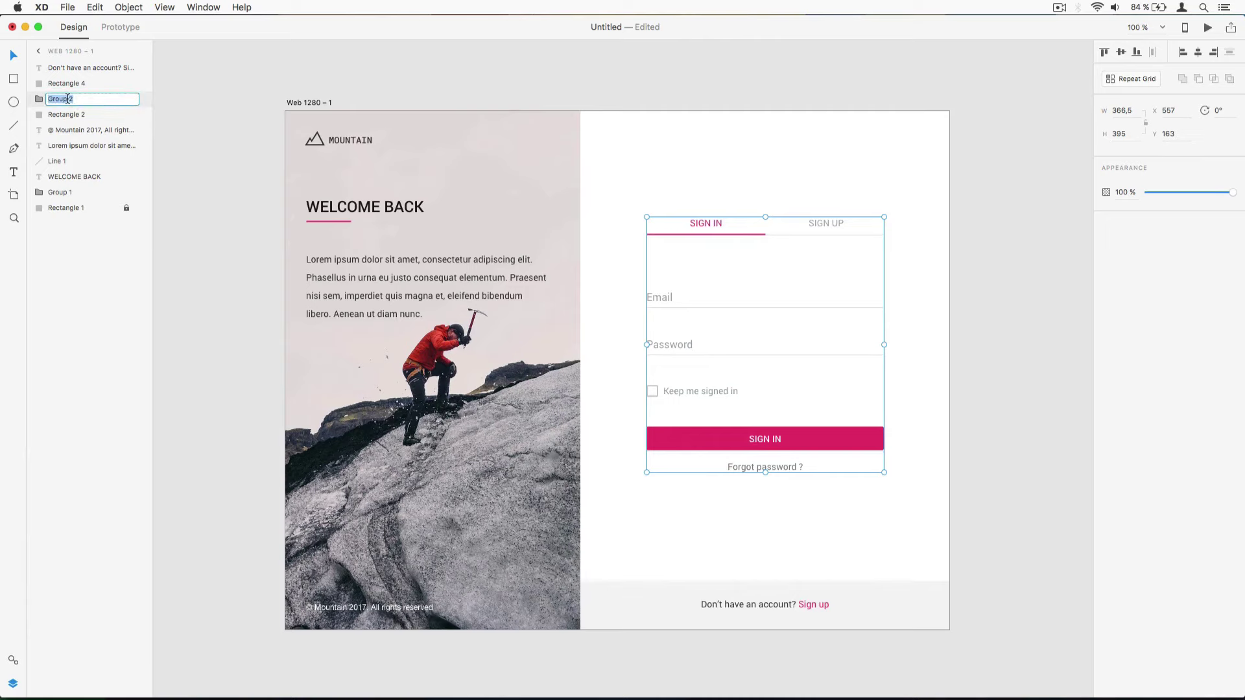
text(Sign in tab)
key(Return)
- Duplicate the "Sign in tab" group and rename the copy "Sign up tab"
right_click(87, 99)
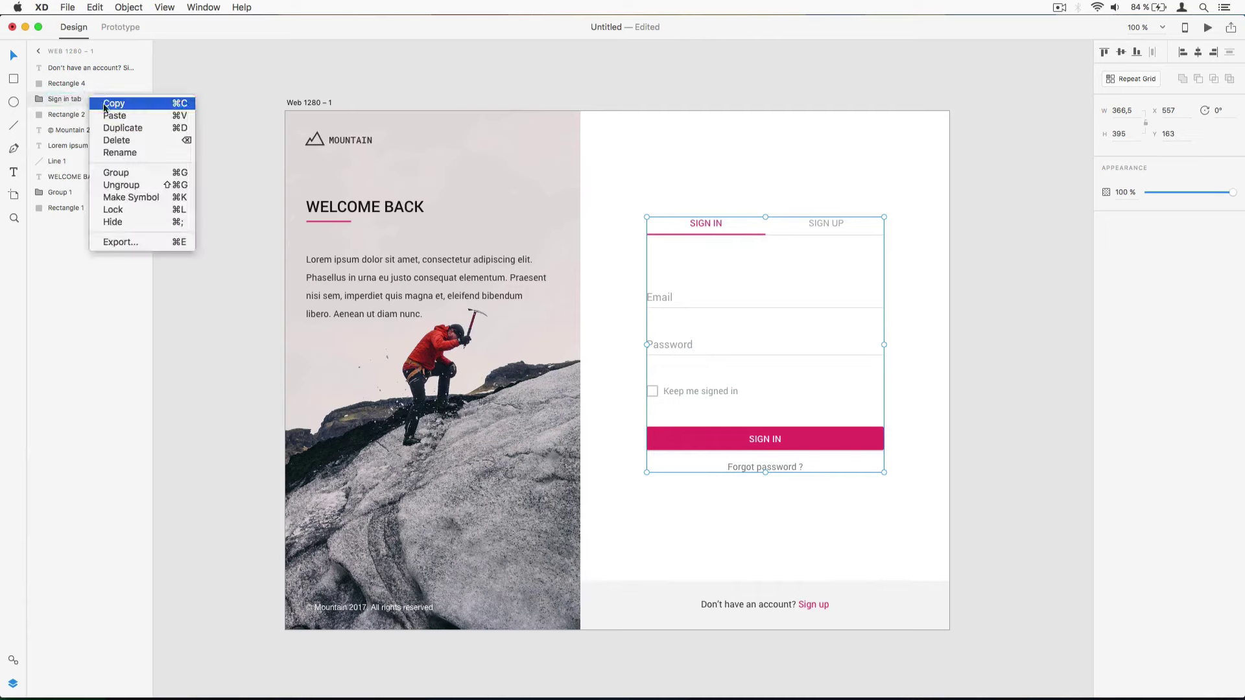
click(86, 106)
double_click(64, 99)
text(Sign )
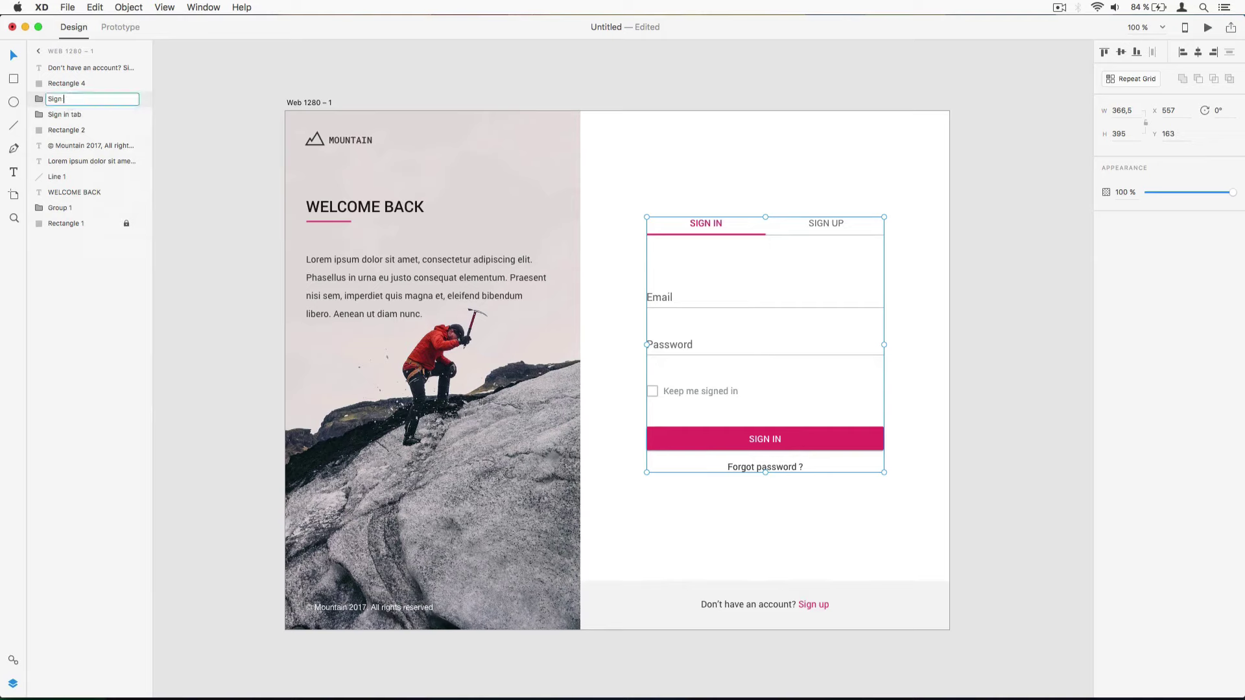
text(up tab)
key(Return)
- Hide the "Sign in tab" group and ungroup the "Sign up tab" group
click(139, 114)
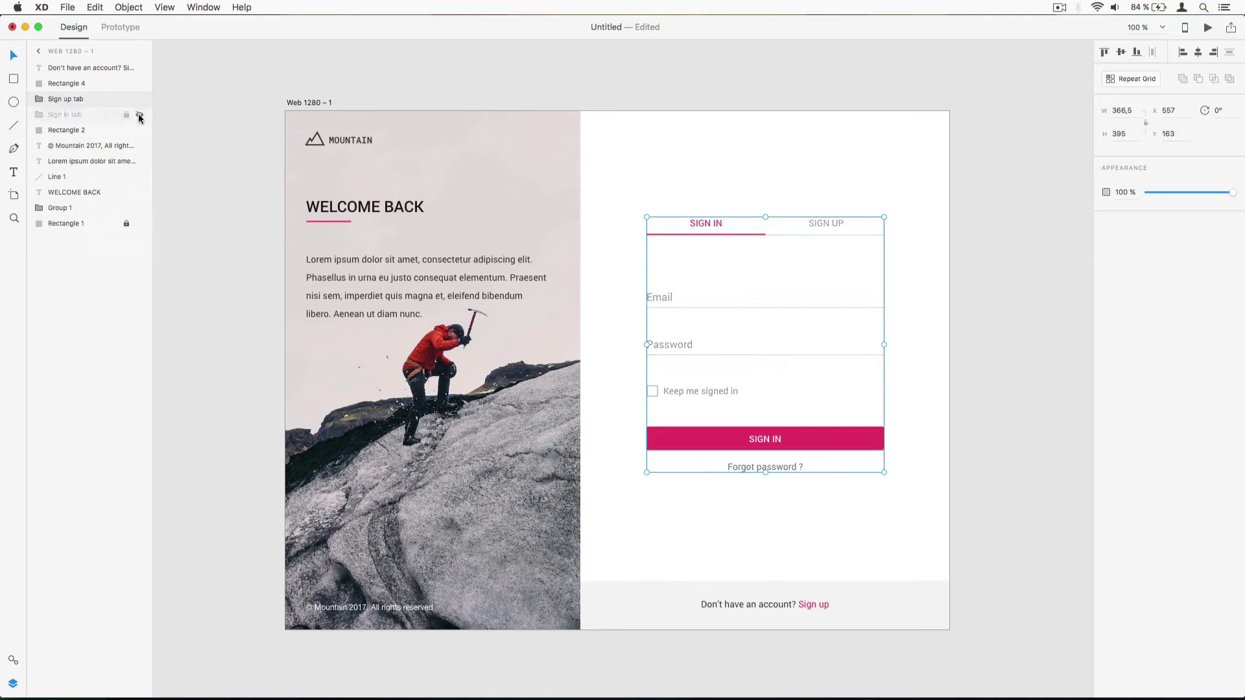
right_click(714, 222)
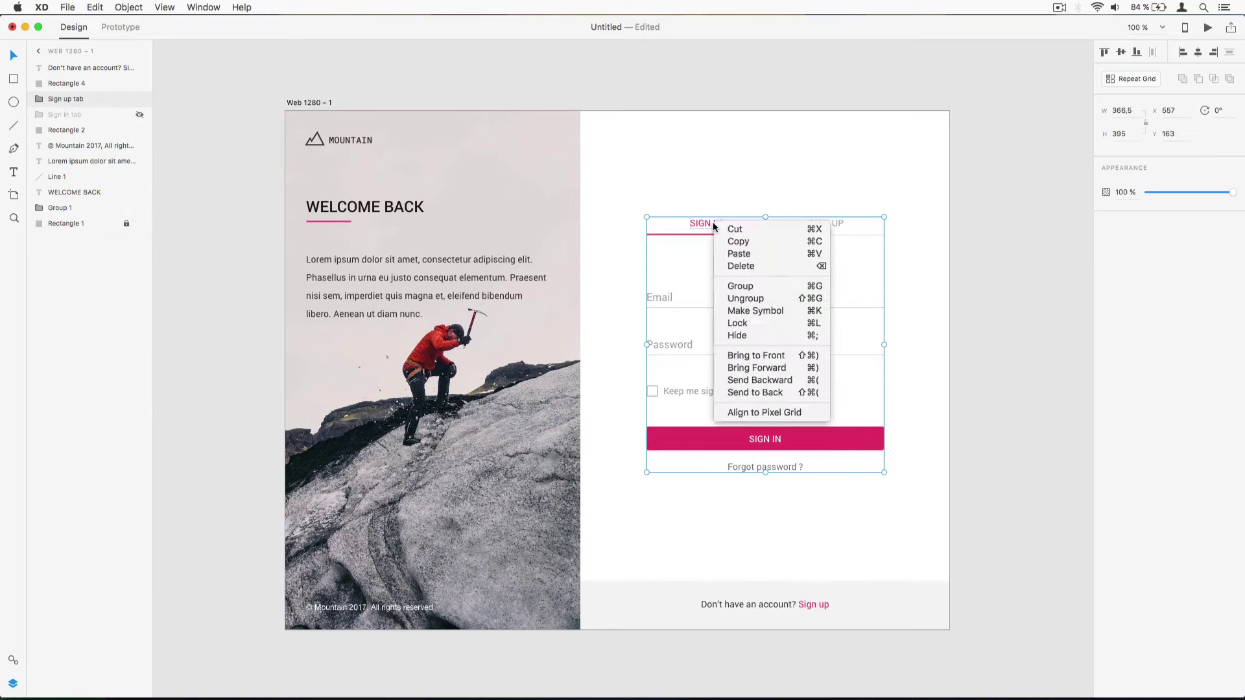
click(712, 223)
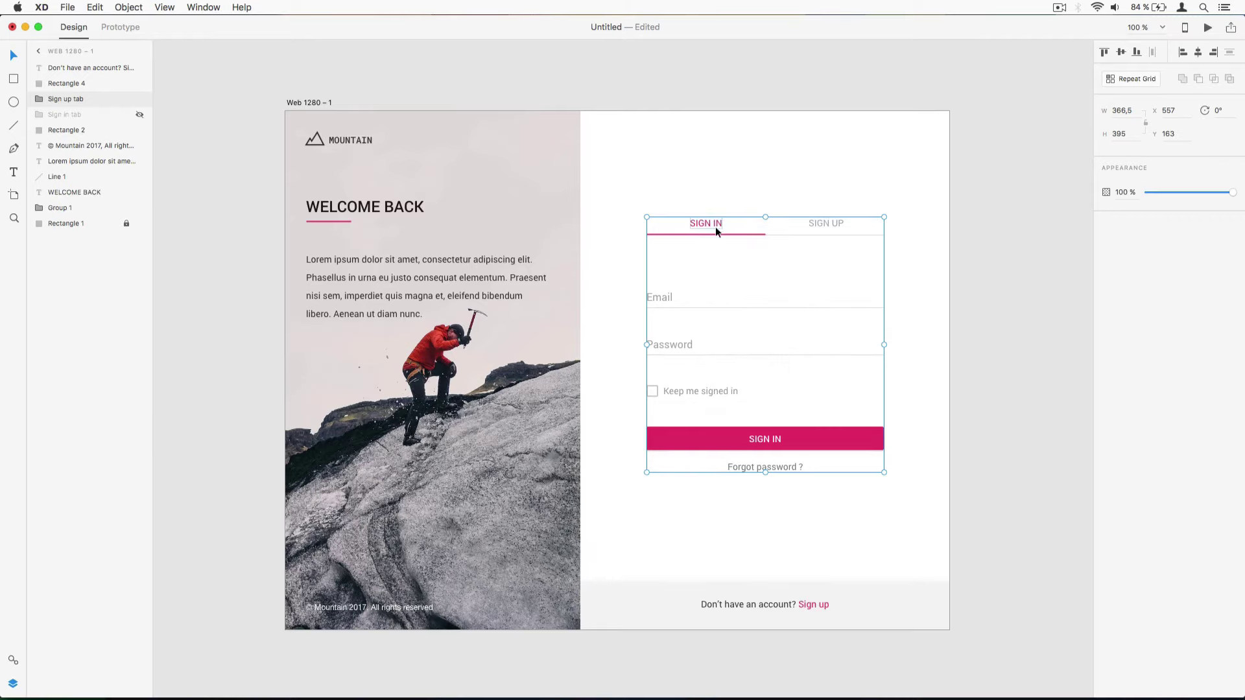
right_click(716, 227)
click(745, 304)
click(679, 390)
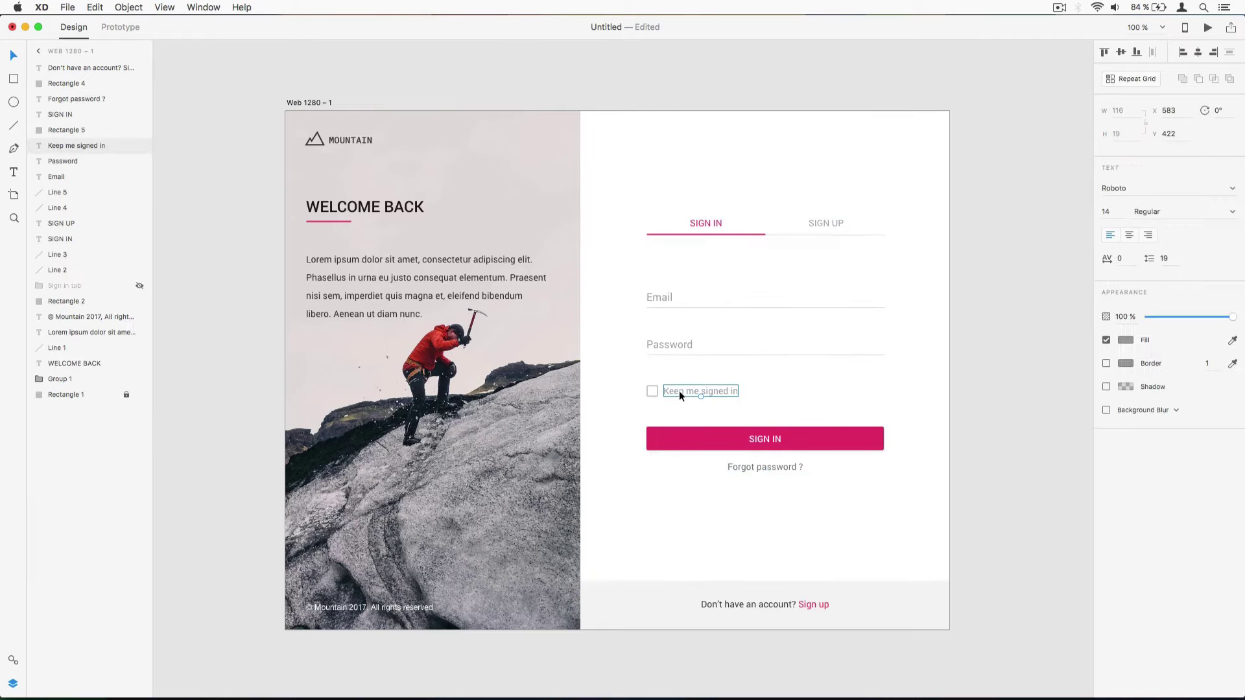
click(622, 388)
mouse_move(622, 388)
mouse_down()
mouse_move(798, 399)
mouse_move(632, 387)
mouse_up()
click(638, 382)
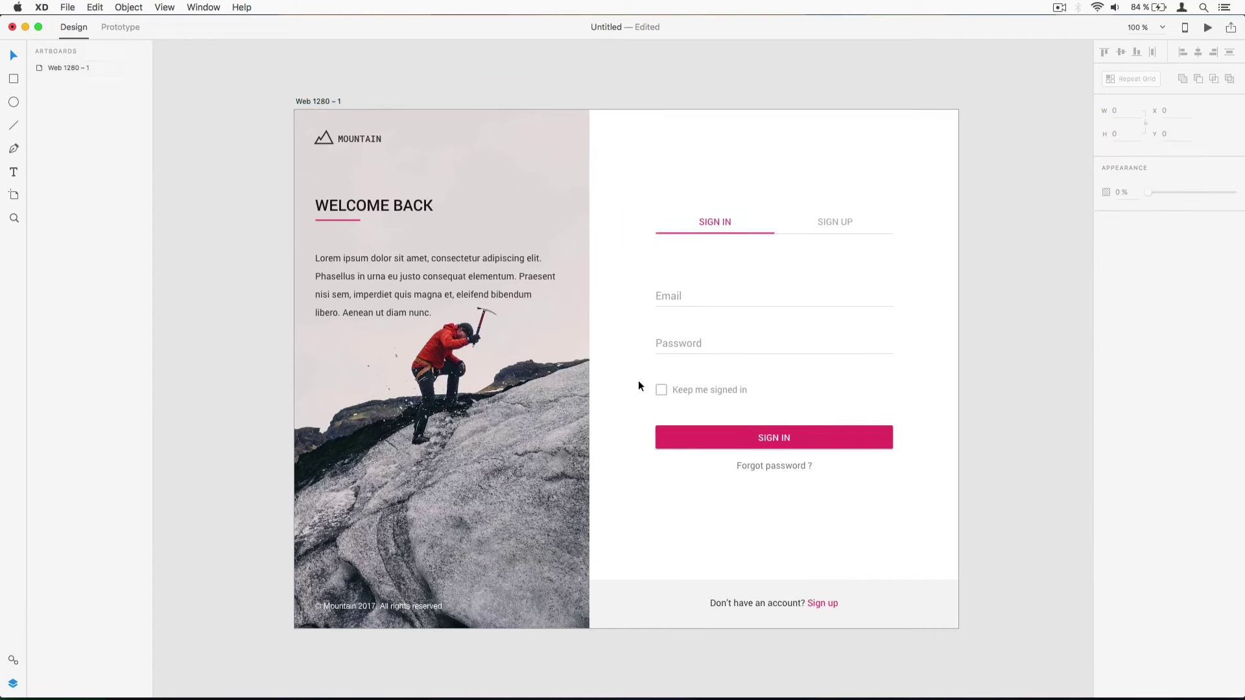
- Delete the "Keep me signed in" checkbox with its label, and colour the SIGN UP tab label with the saved pink swatch
click(659, 390)
key(Delete)
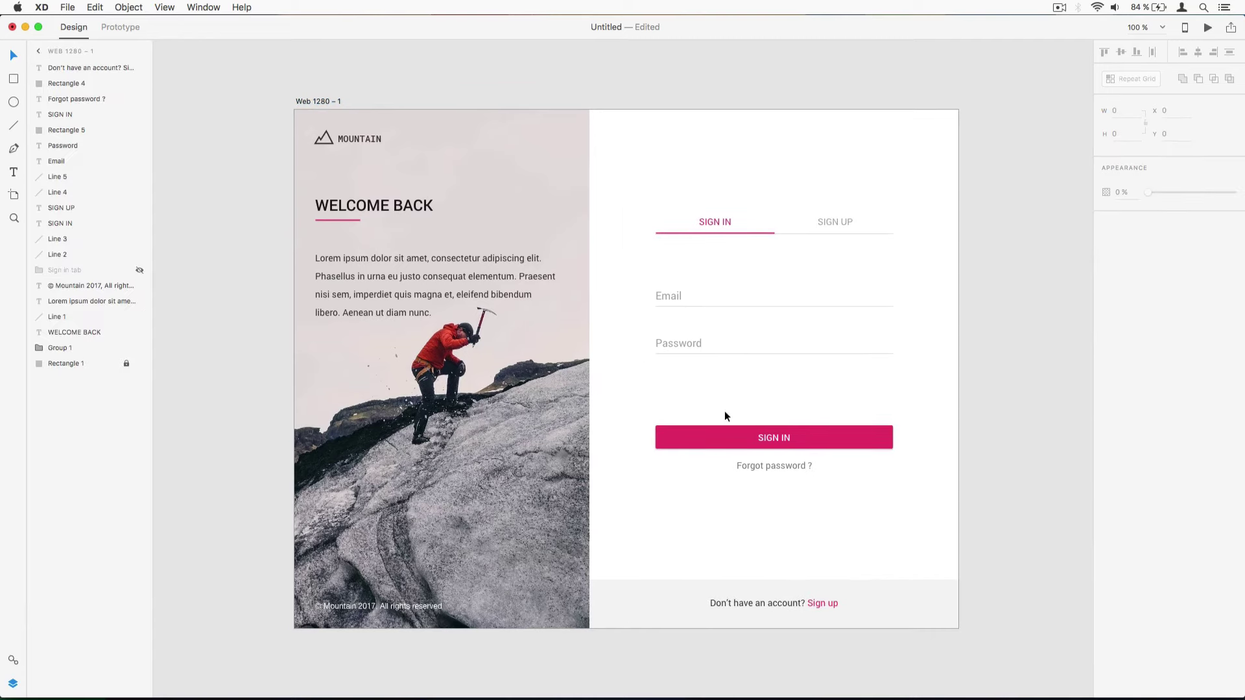
click(718, 225)
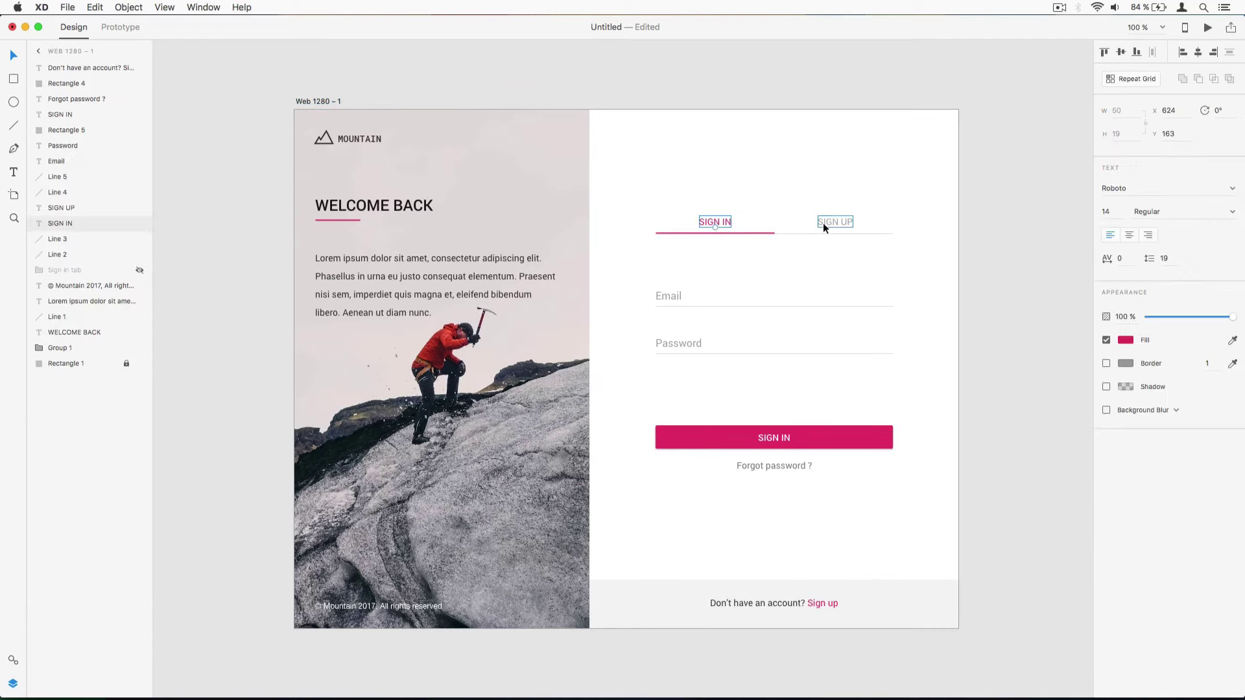
click(823, 223)
click(1118, 342)
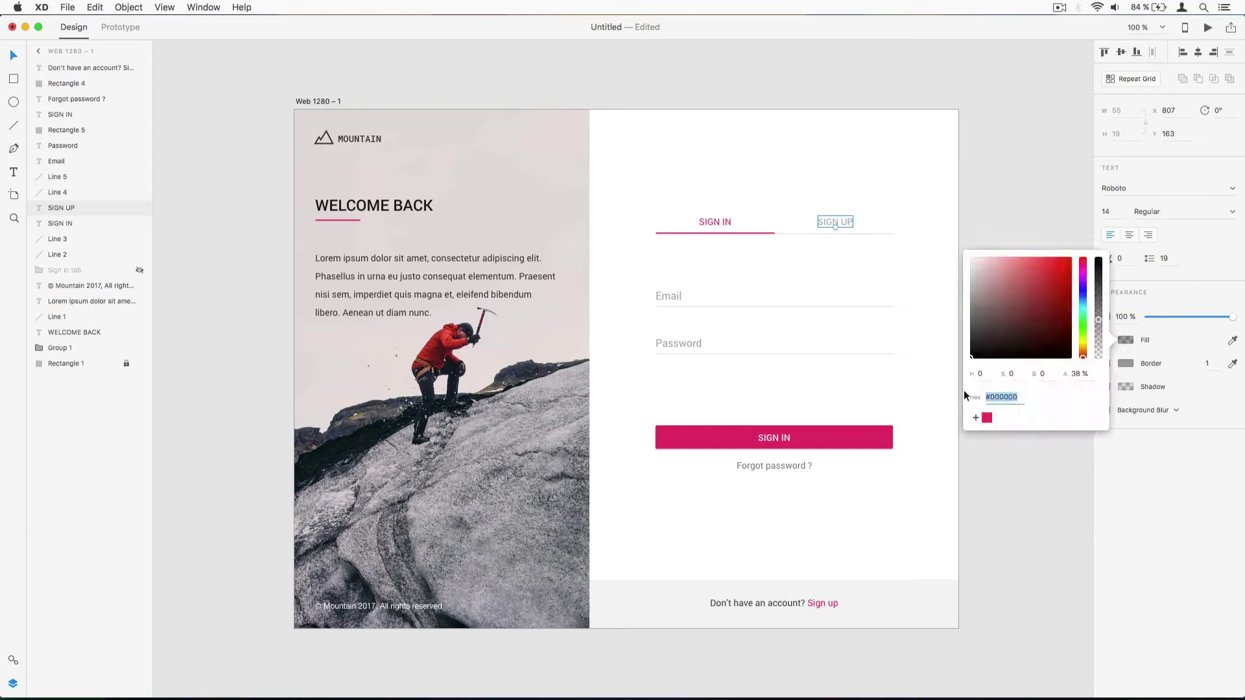
click(987, 418)
- Set the border of the line under SIGN UP to width 2 and the saved pink #E91E63
click(880, 238)
click(1208, 216)
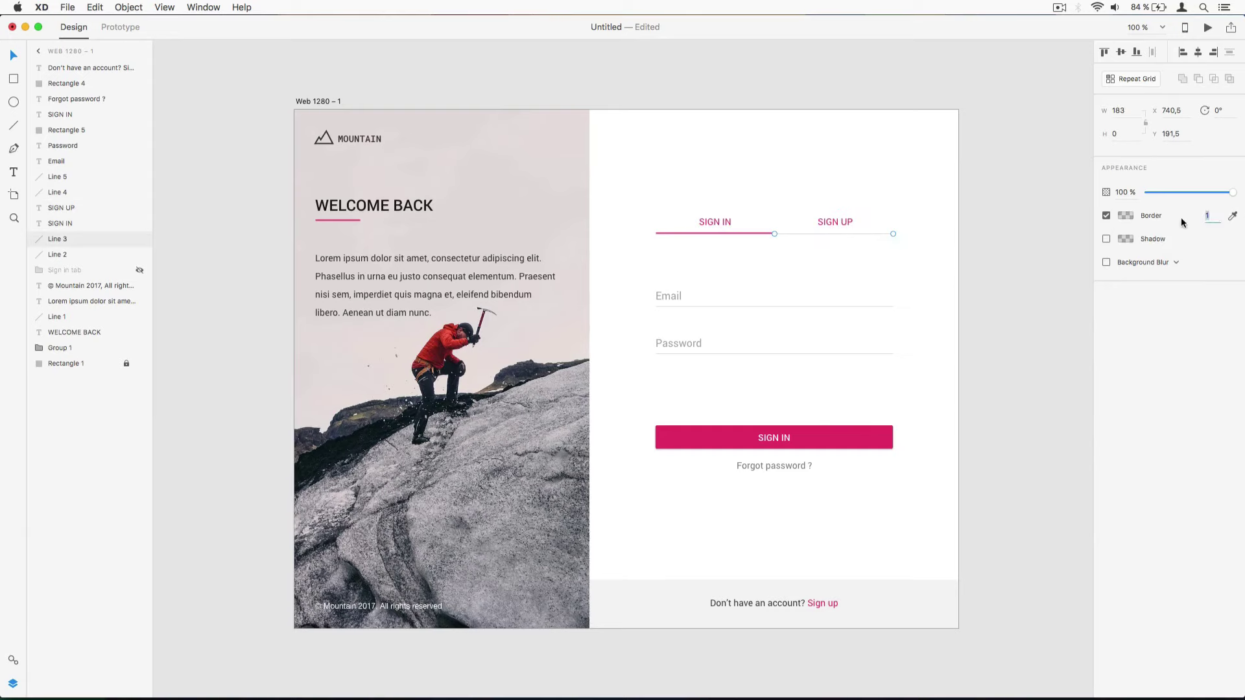
text(2)
click(1127, 216)
click(988, 299)
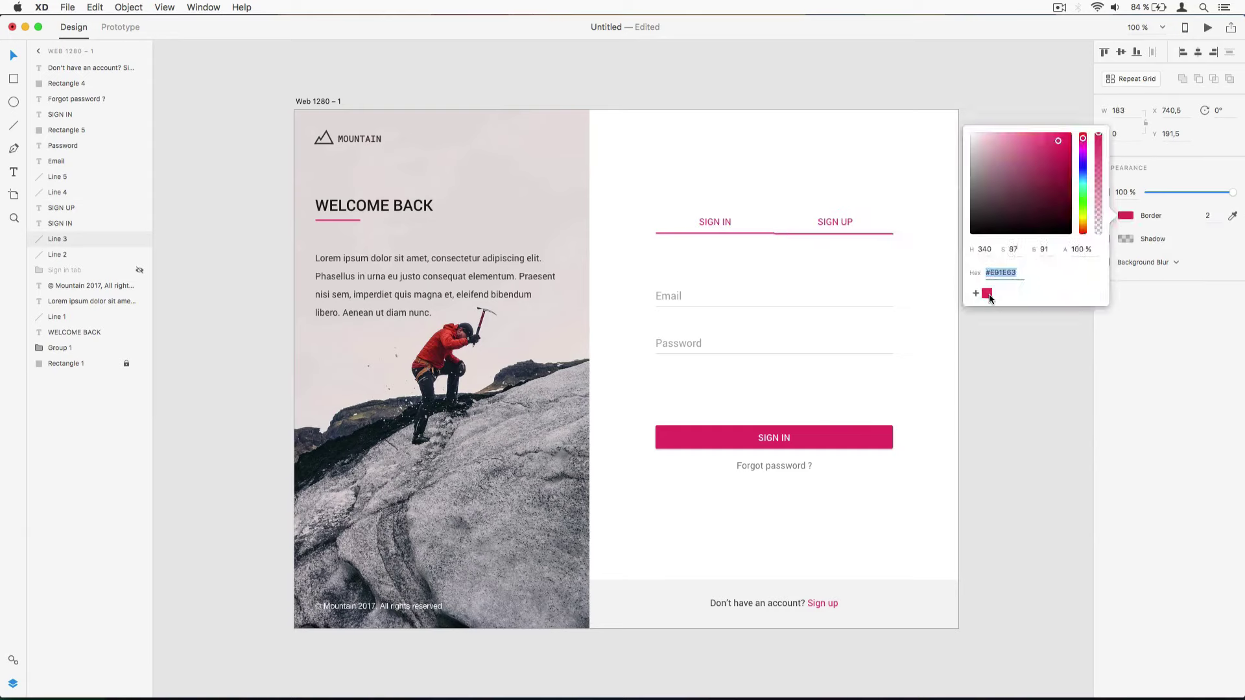
- Set the border of the line under SIGN IN to black #000000 with 15% alpha
click(745, 233)
click(1126, 216)
drag(992, 227, 953, 258)
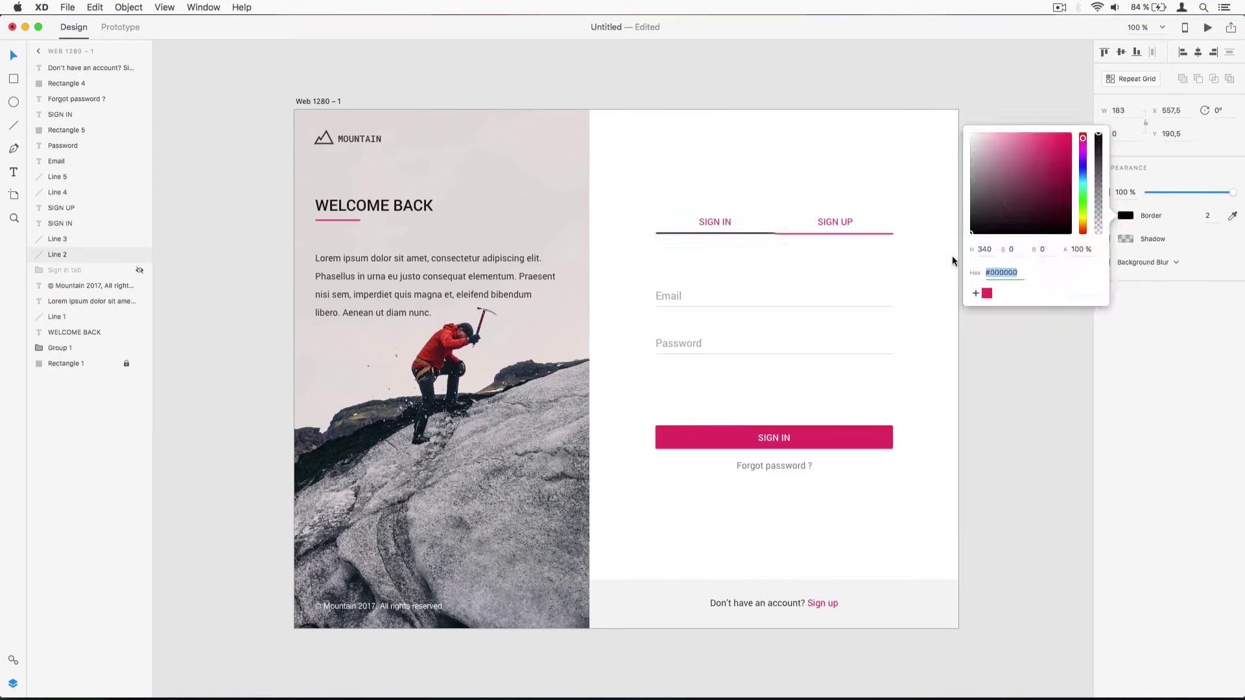
click(1078, 250)
text(15)
key(Return)
- Set the SIGN IN tab label's fill to black #000000 with 38% alpha
click(714, 222)
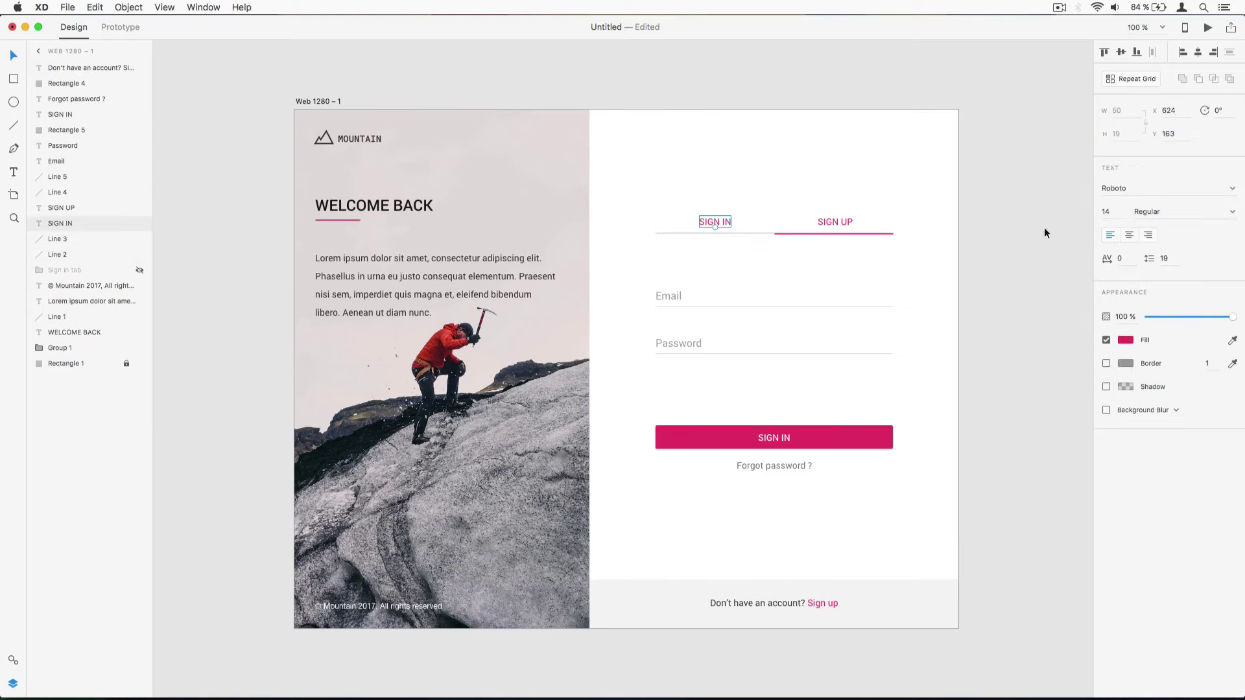
click(1126, 340)
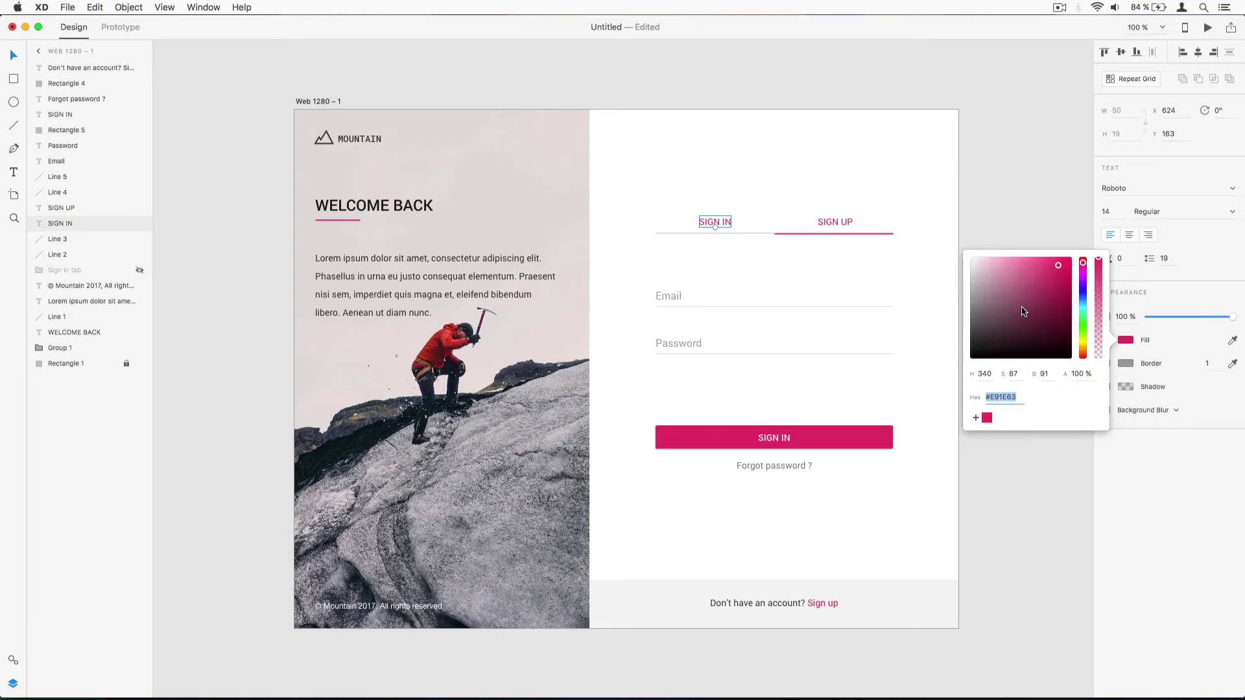
text(000000)
click(1077, 374)
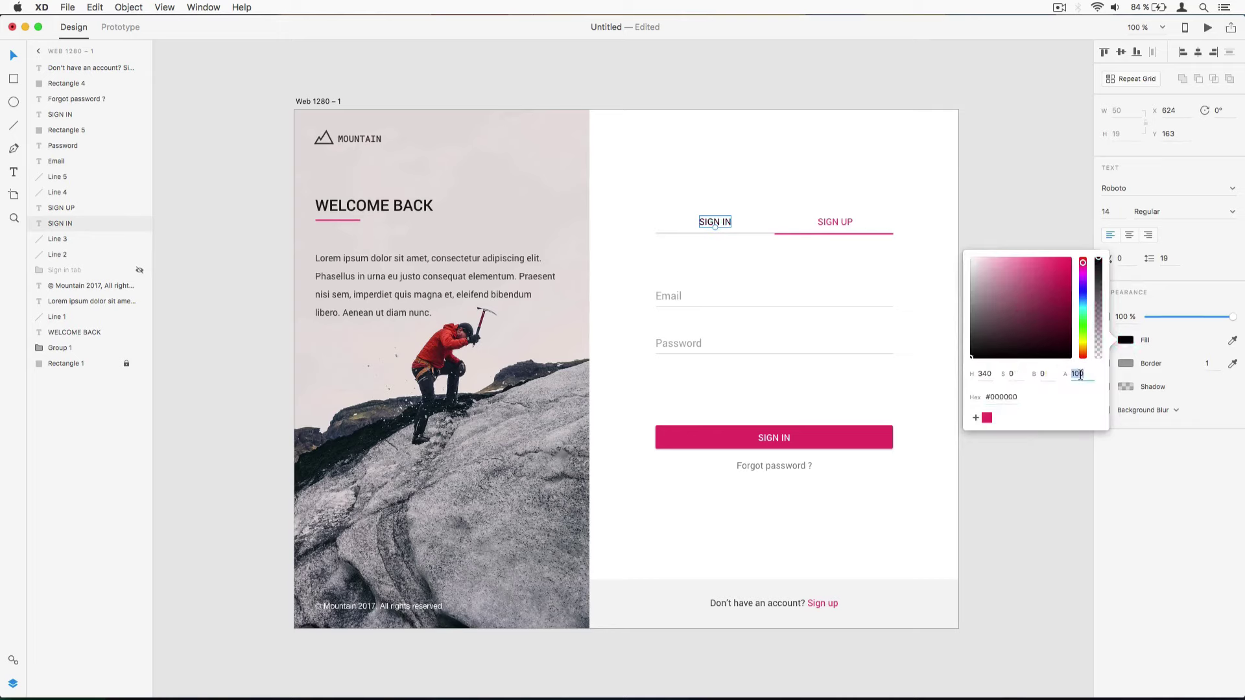
text(38)
click(873, 177)
- Nudge the line under SIGN IN down one step so it aligns with the line under SIGN UP
click(746, 231)
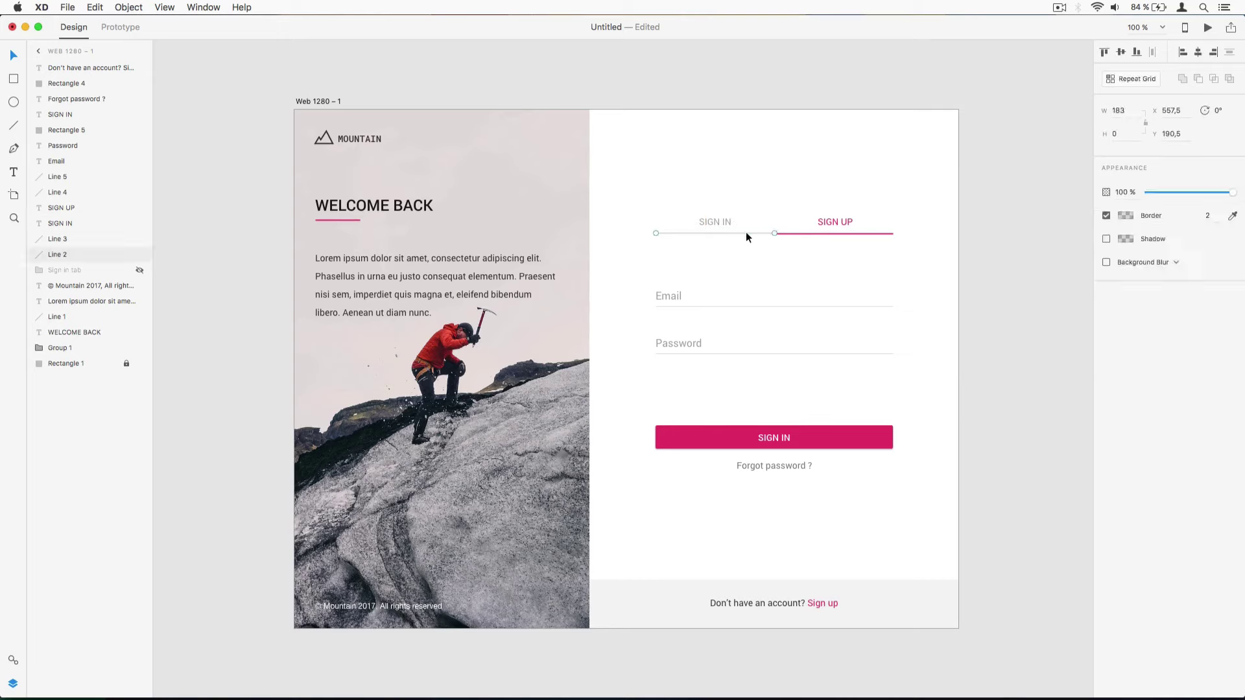
key(Down)
click(754, 184)
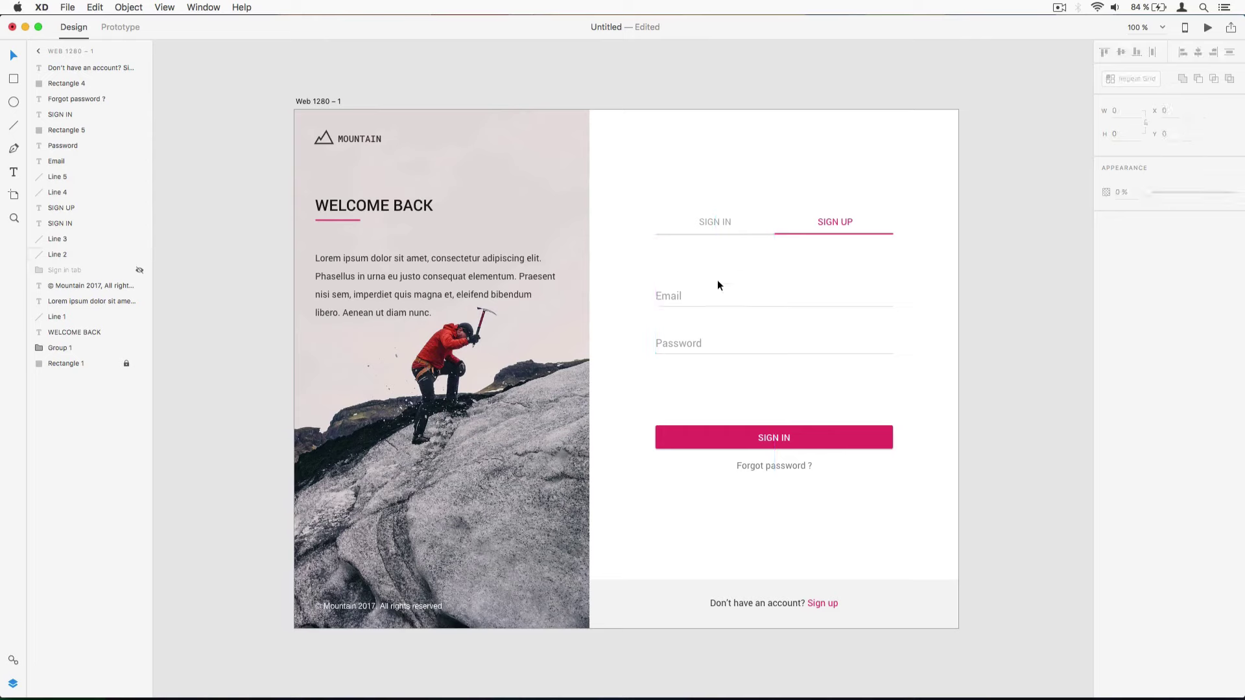
- Duplicate the Email and Password fields downward to add a third field under Password, and relabel the top field "First Name"
click(671, 297)
click(679, 344)
click(679, 323)
click(675, 297)
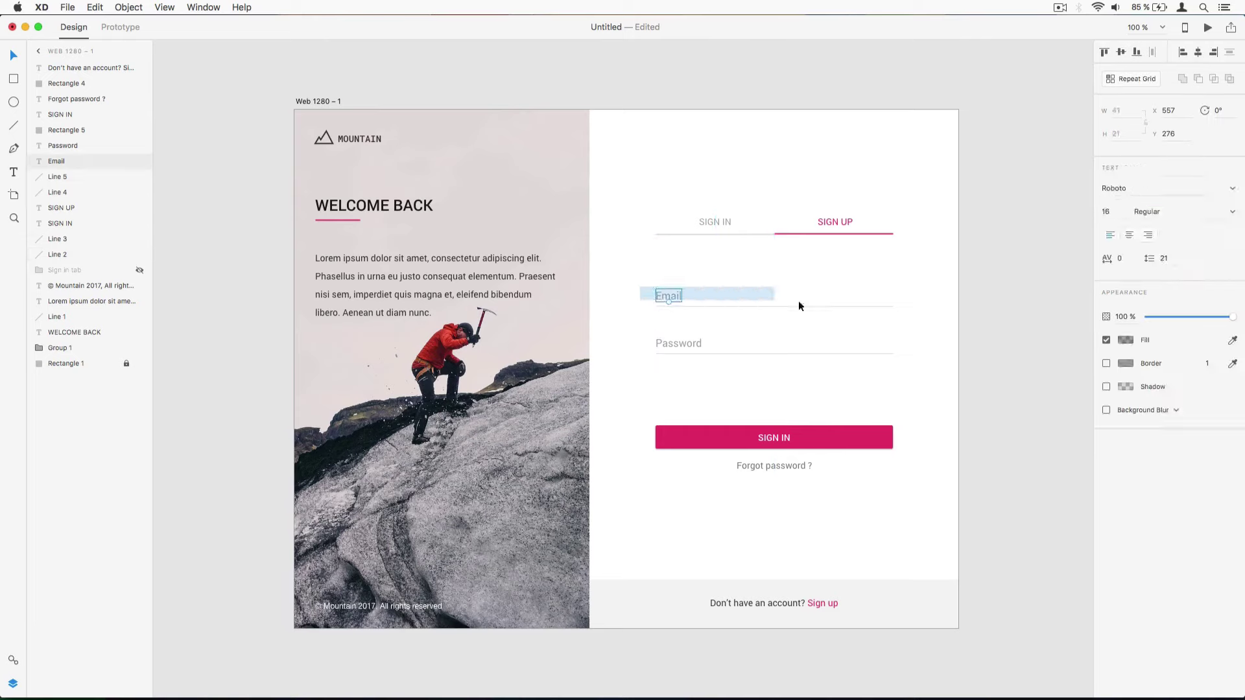
drag(800, 301, 765, 310)
key(alt)
click(631, 323)
drag(642, 278, 821, 381)
click(641, 339)
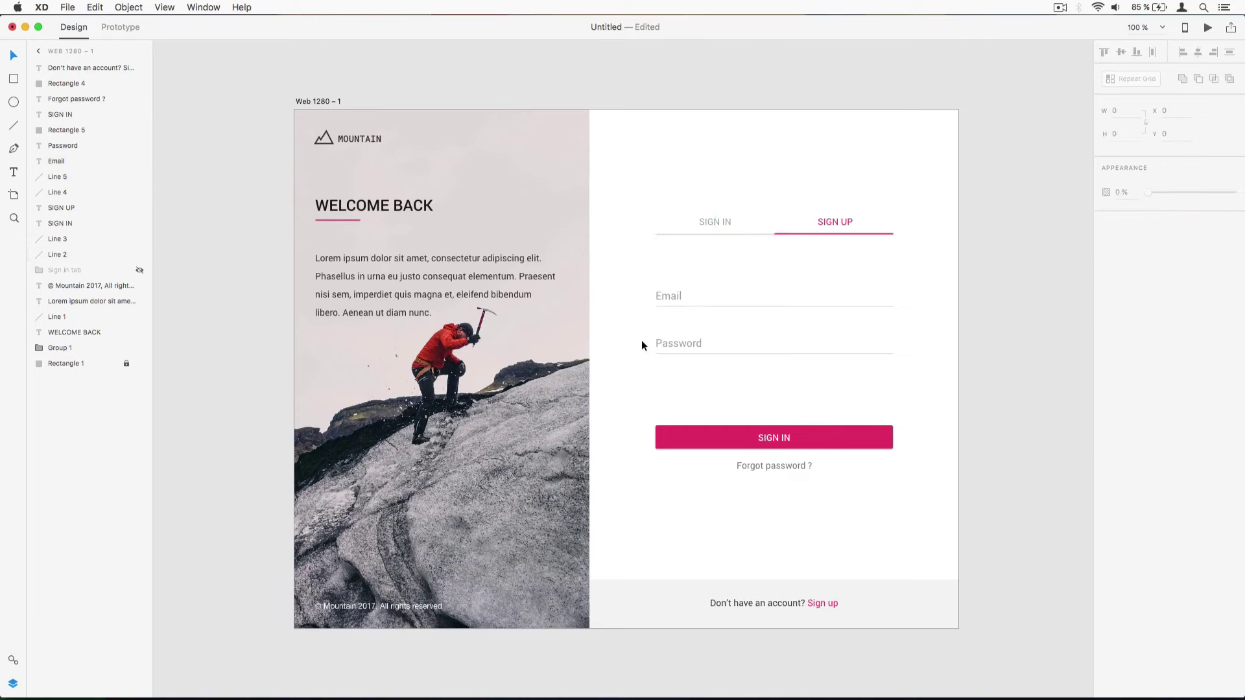
drag(642, 341, 797, 293)
key(alt)
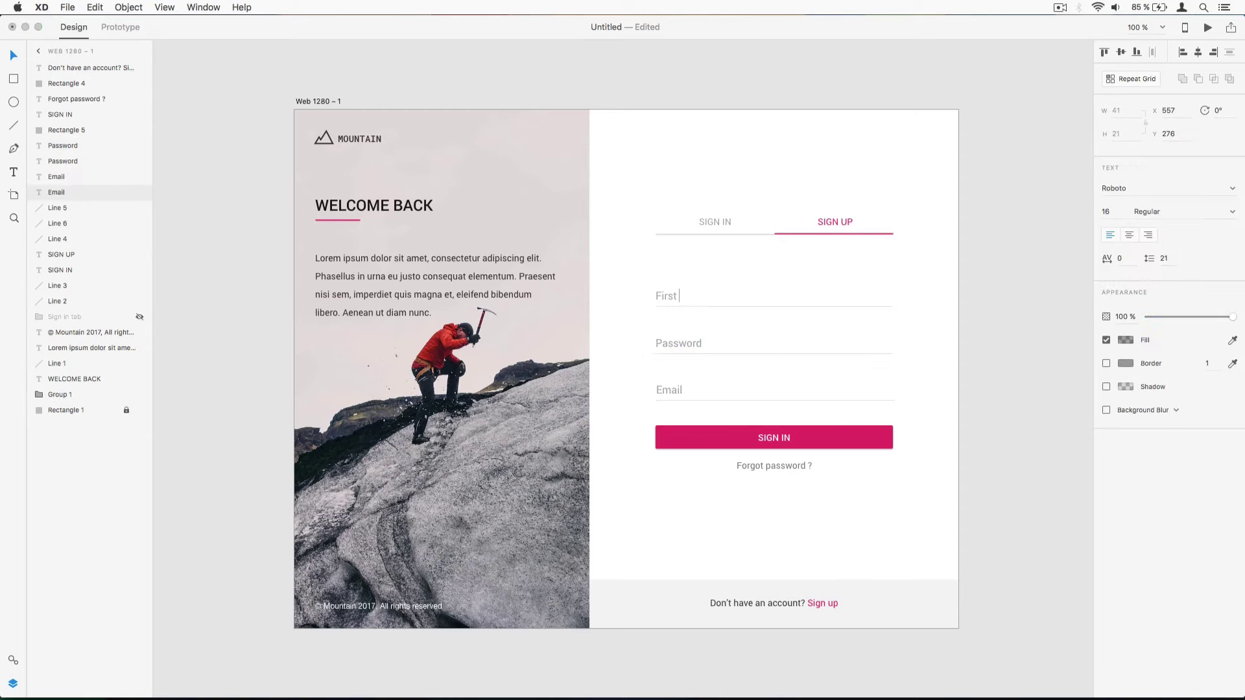
text(Name)
key(Escape)
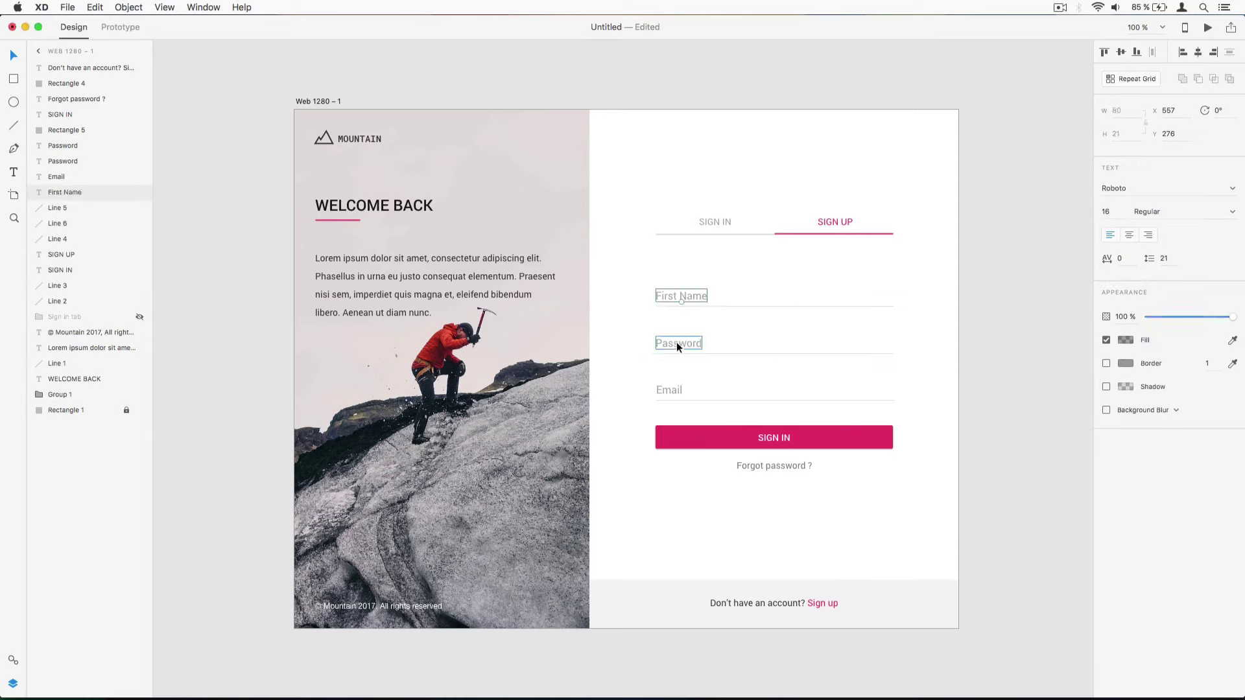
- Move the SIGN IN button and the "Forgot password ?" text down to make room below the third field
drag(617, 414, 908, 511)
drag(816, 442, 816, 502)
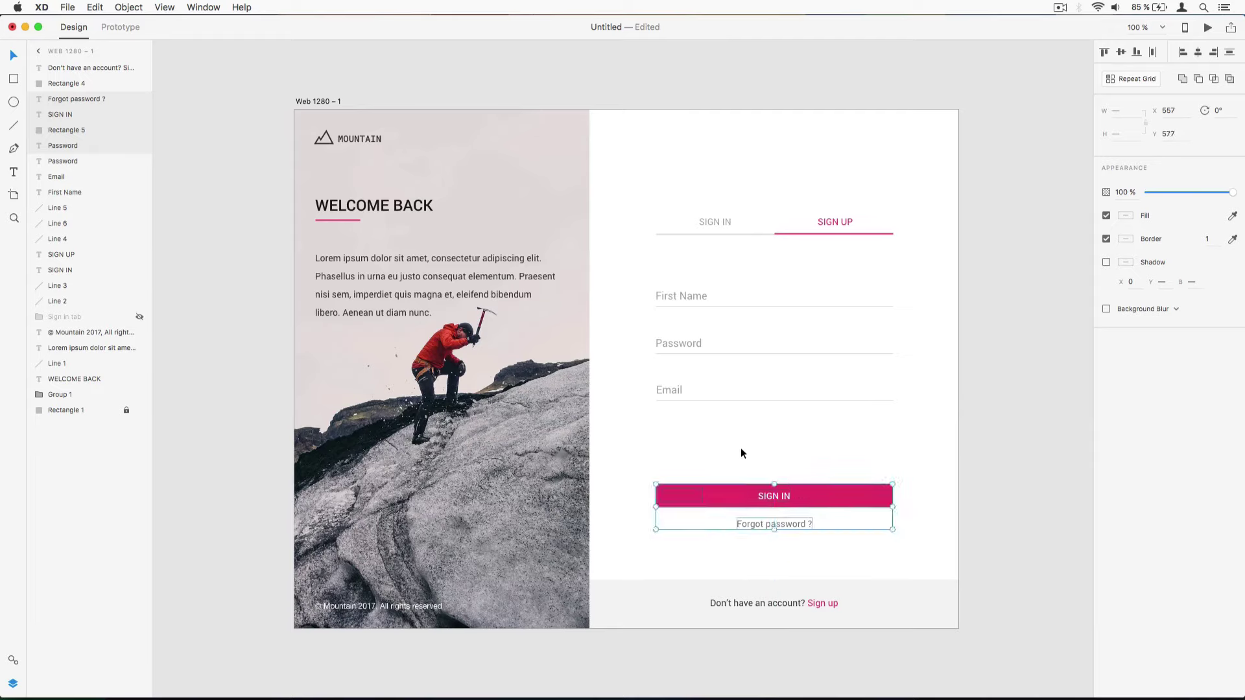
click(741, 448)
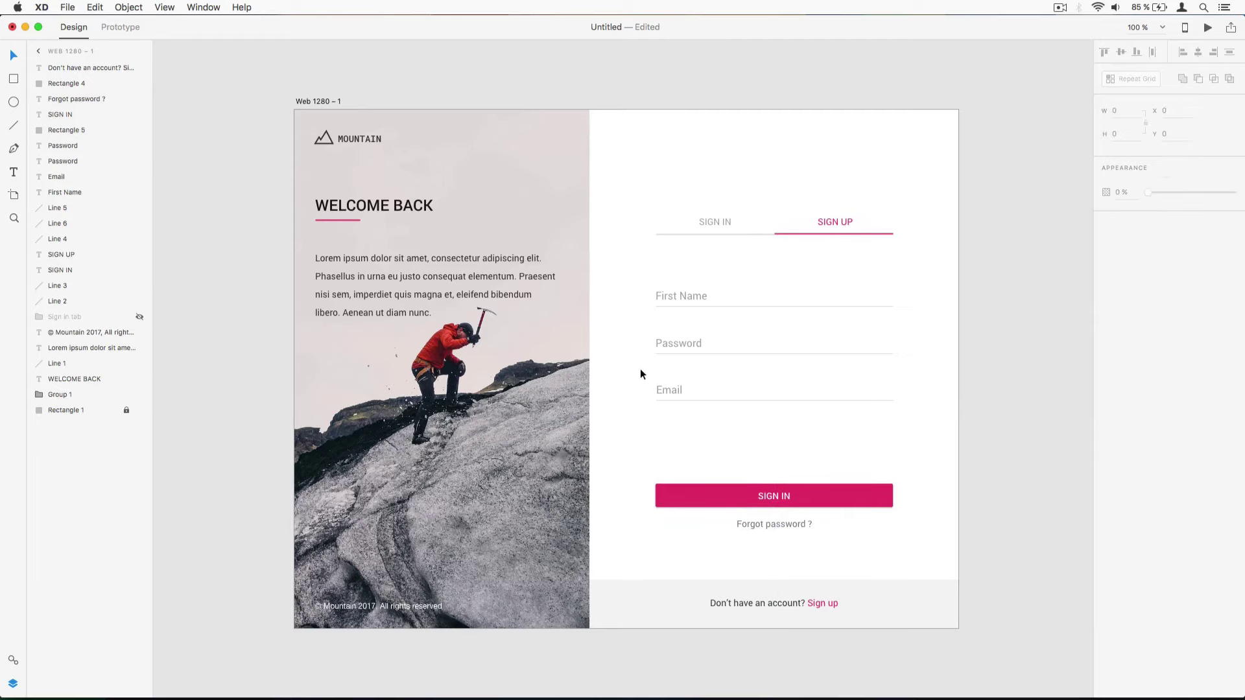
- Relabel the three form fields from top to bottom as "Name", "Email" and "Password"
click(672, 298)
double_click(672, 298)
text(Name)
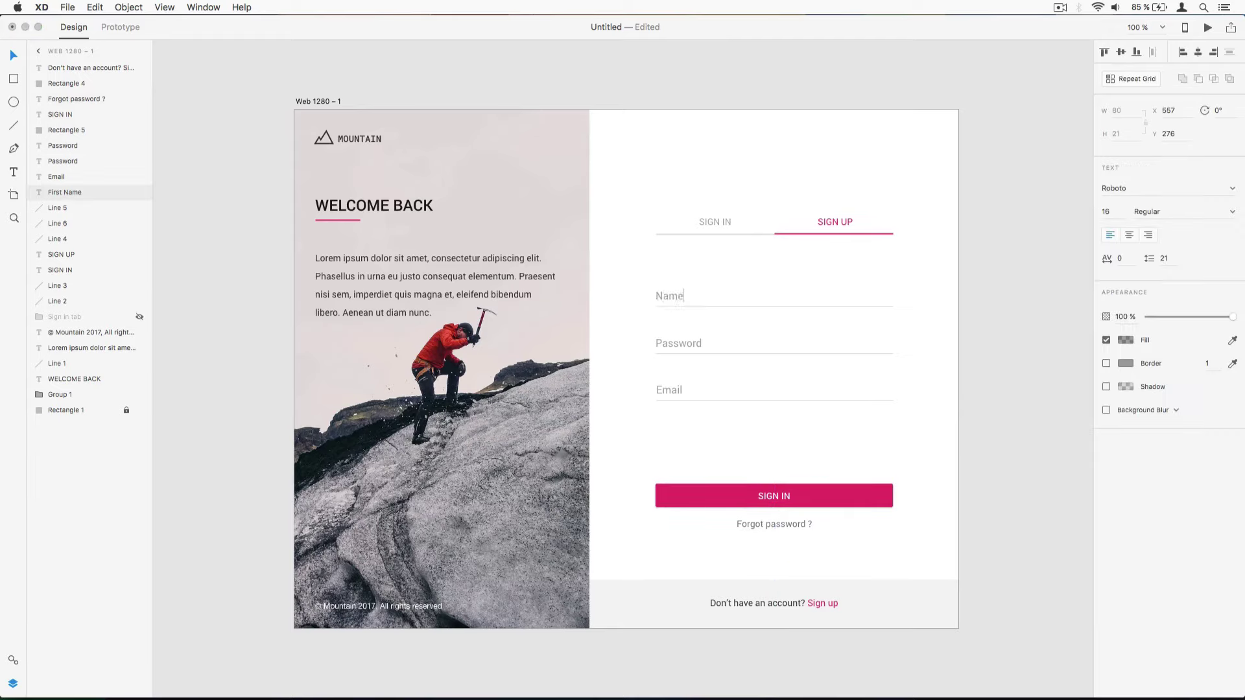
key(Escape)
double_click(671, 345)
text(Email)
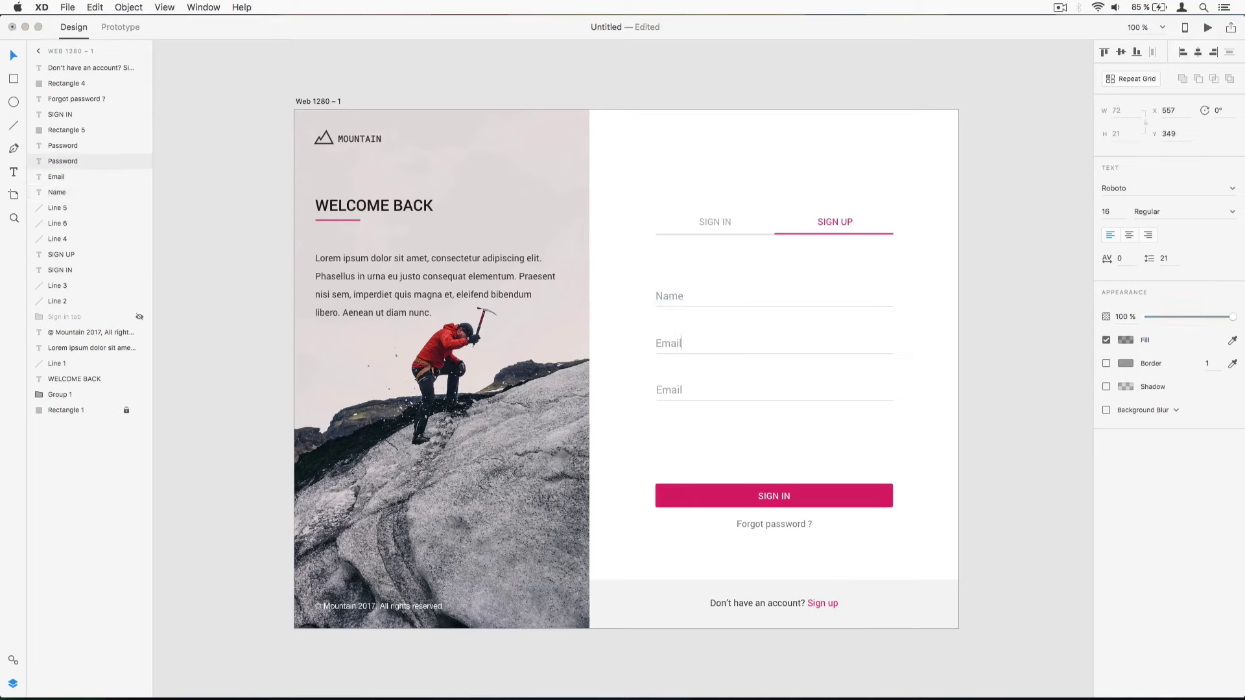
double_click(669, 392)
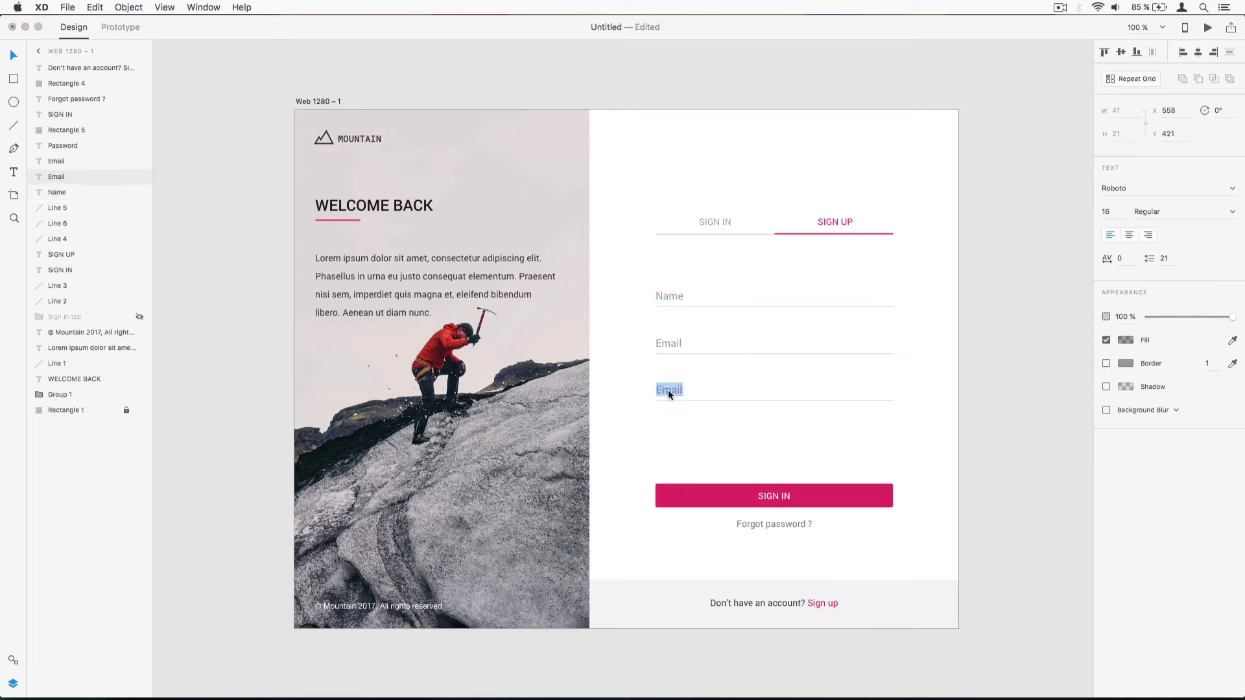
text(Password)
key(Escape)
- Move the SIGN IN button and the "Forgot password ?" text back up, close beneath the Password field
drag(648, 467, 825, 541)
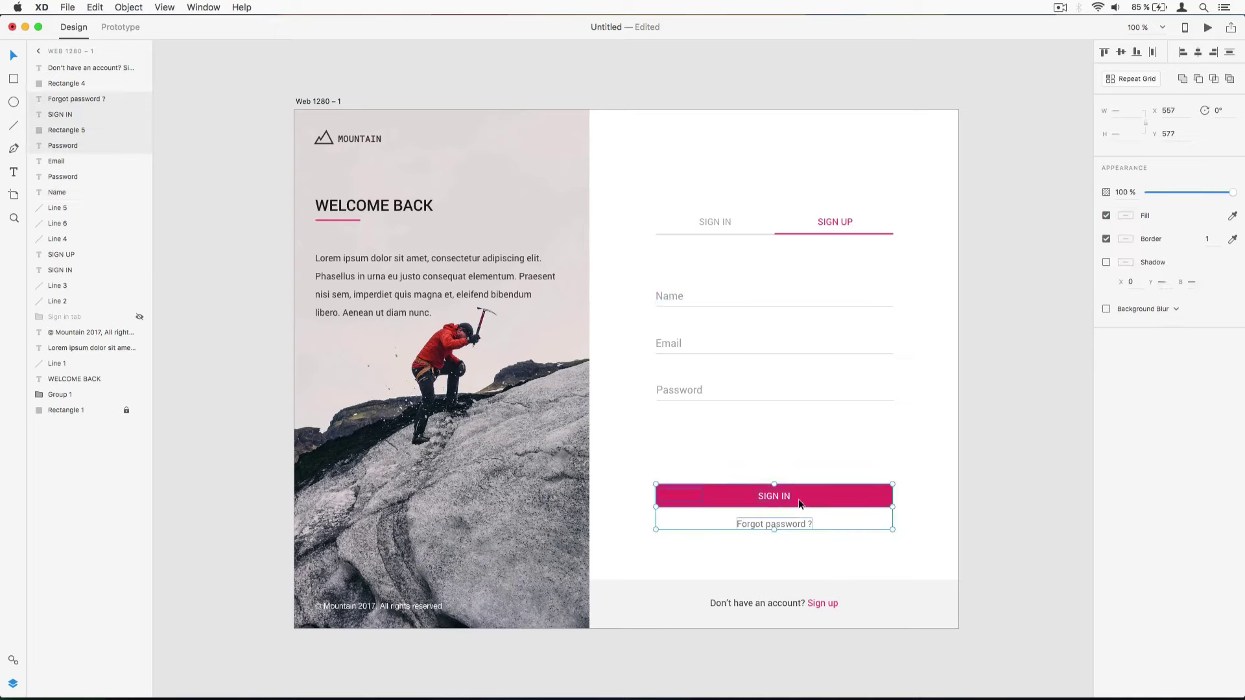
drag(799, 500, 796, 469)
click(634, 357)
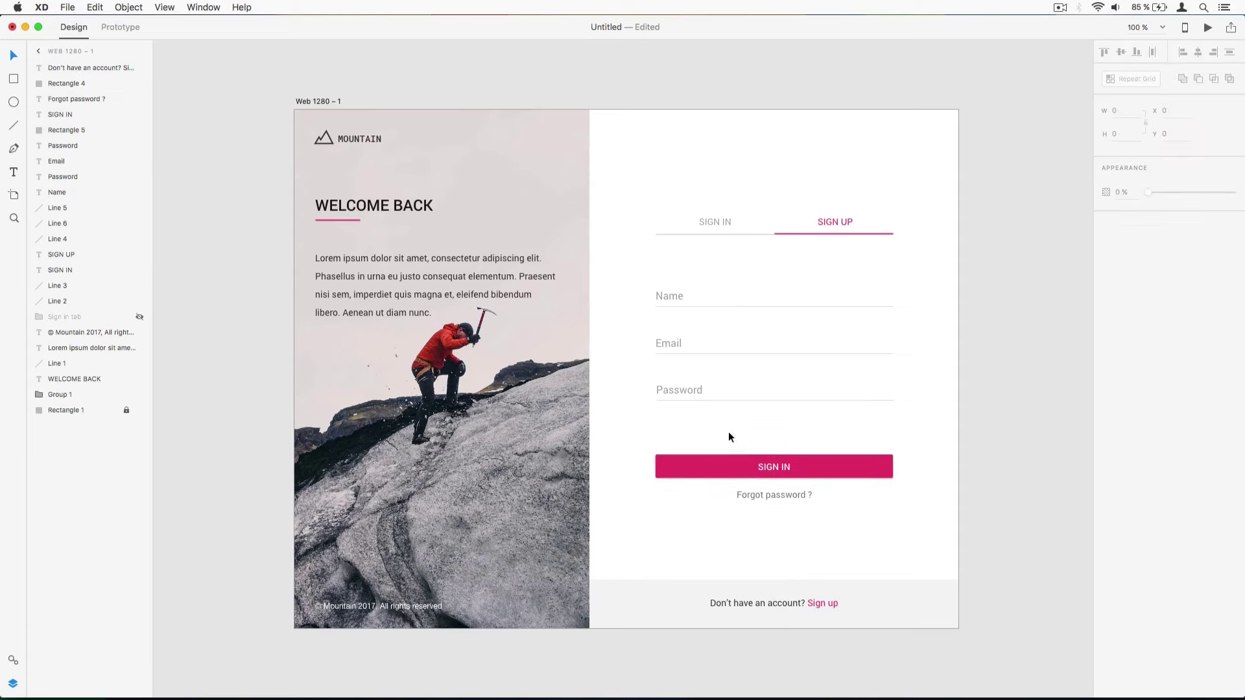
drag(648, 422, 821, 528)
drag(792, 467, 792, 443)
- Change the pink button's label to "SIGN UP"
click(815, 492)
click(785, 442)
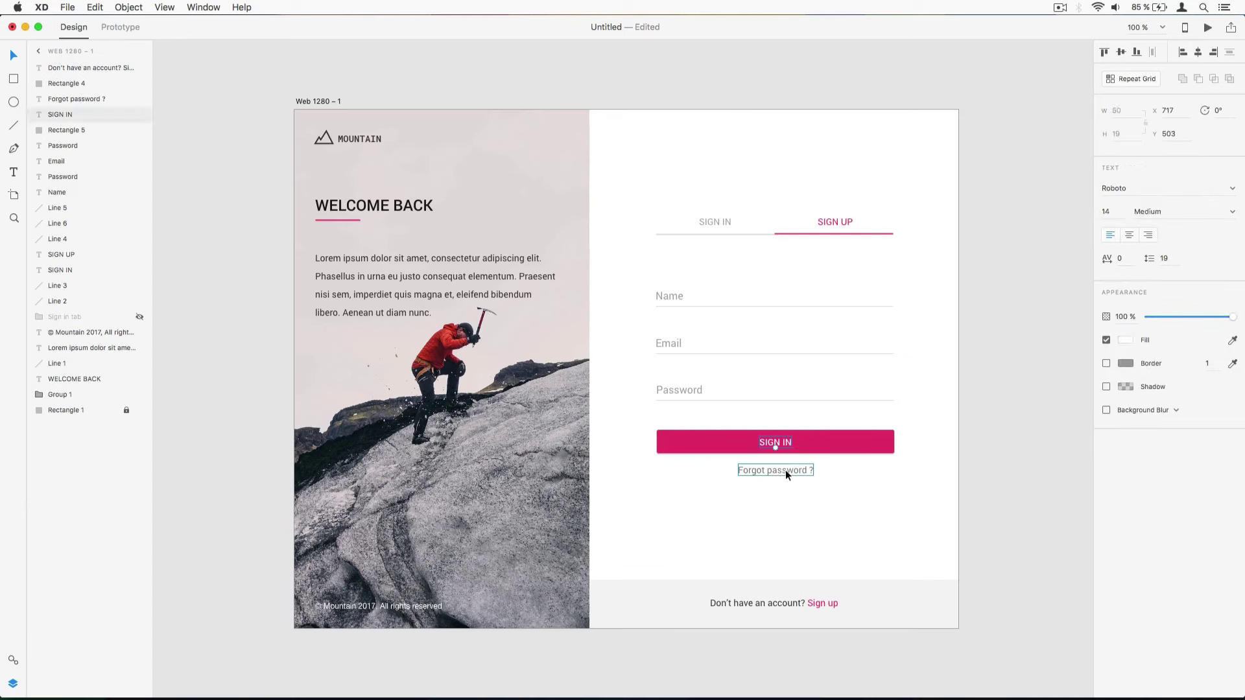
click(784, 470)
click(775, 441)
double_click(776, 441)
text(SIGN UP)
click(774, 511)
- Replace the footer prompt with "Already a member? Sign in" and colour "Sign in" with the saved pink swatch
double_click(760, 602)
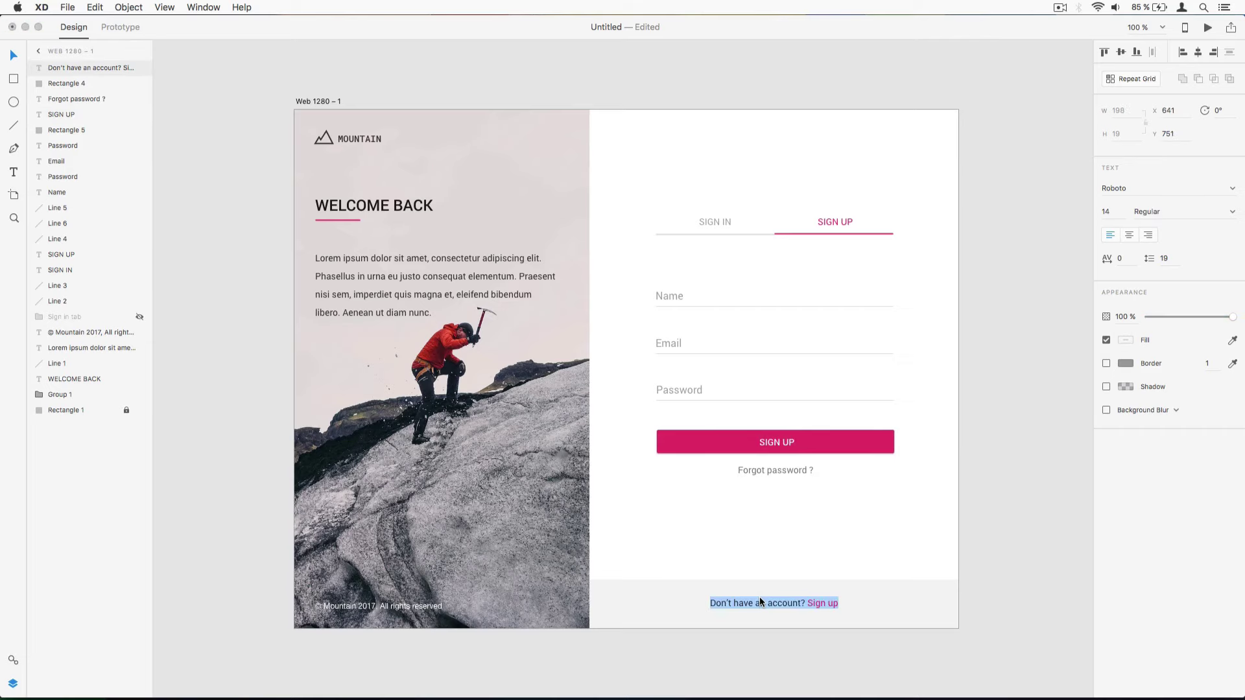
text(Already a member? Sign in)
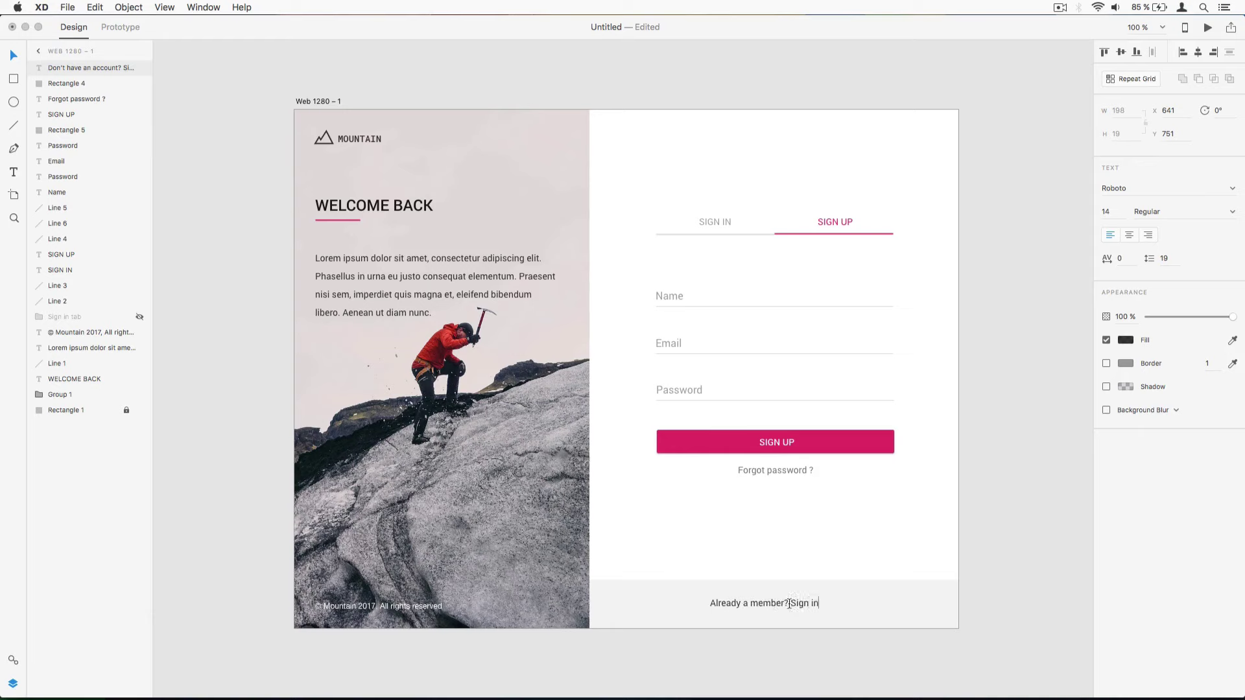
drag(789, 604, 819, 604)
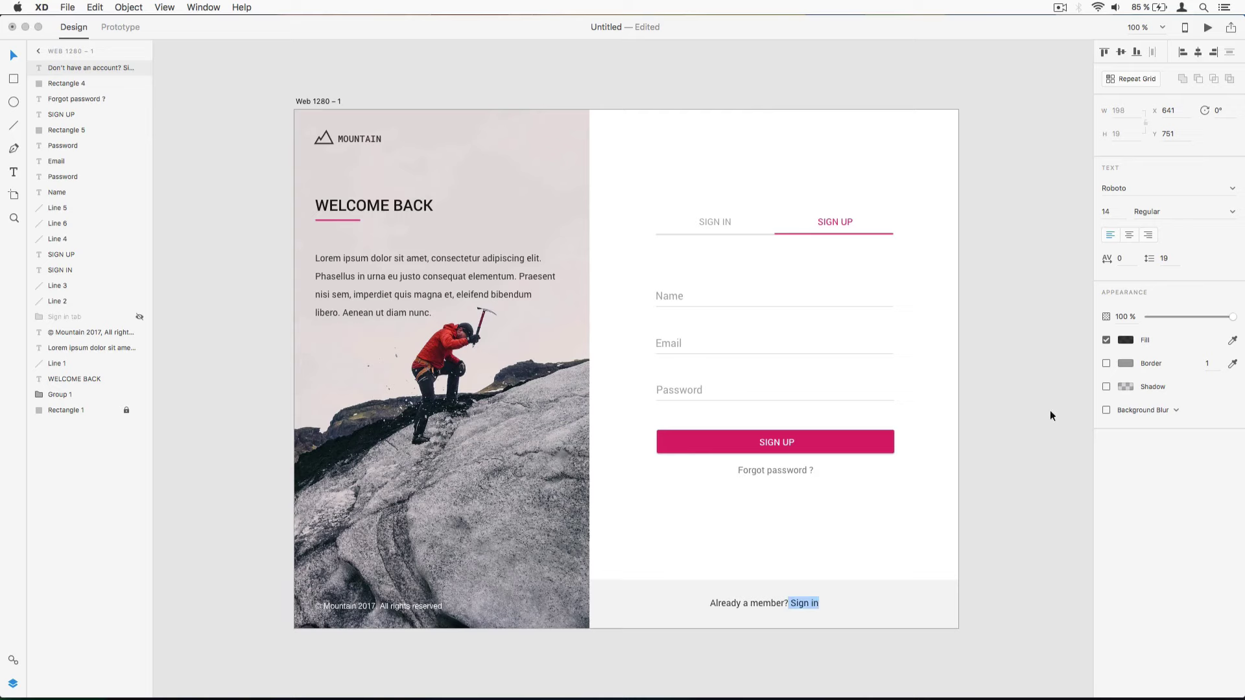
click(1130, 340)
click(988, 418)
click(764, 603)
click(765, 605)
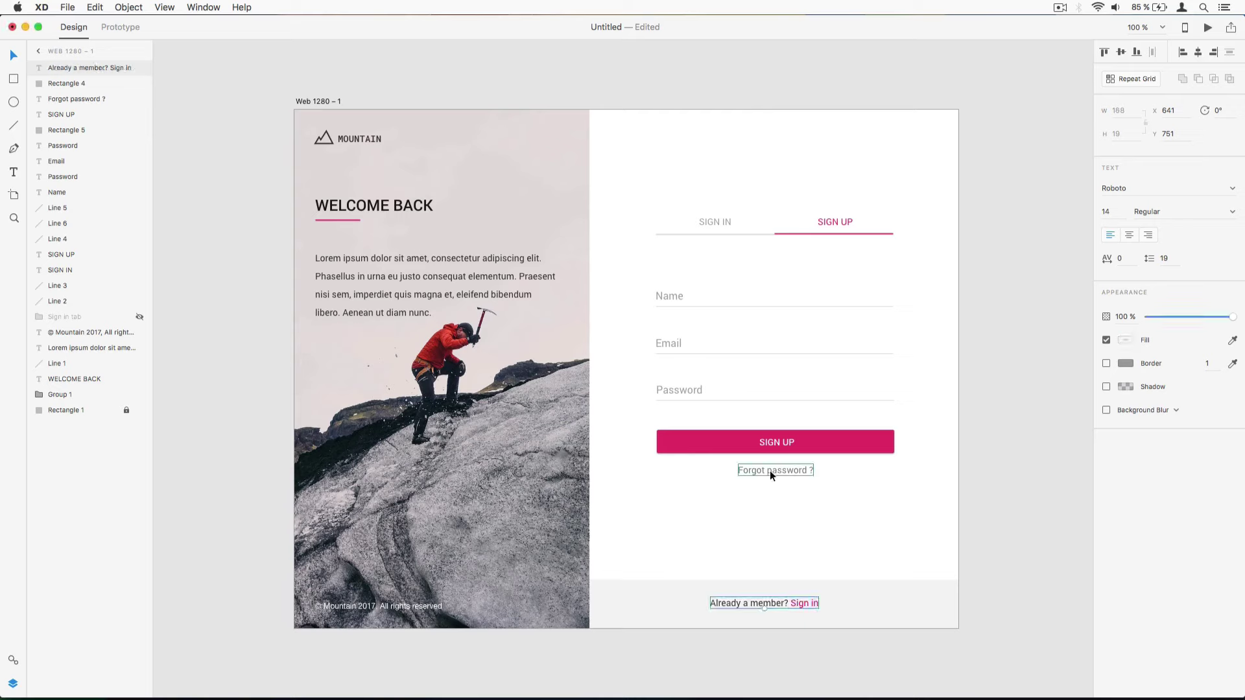
click(778, 501)
- Replace the "Forgot password ?" text with "By clicking "Sign Up" you agree to the terms and conditions"
double_click(765, 469)
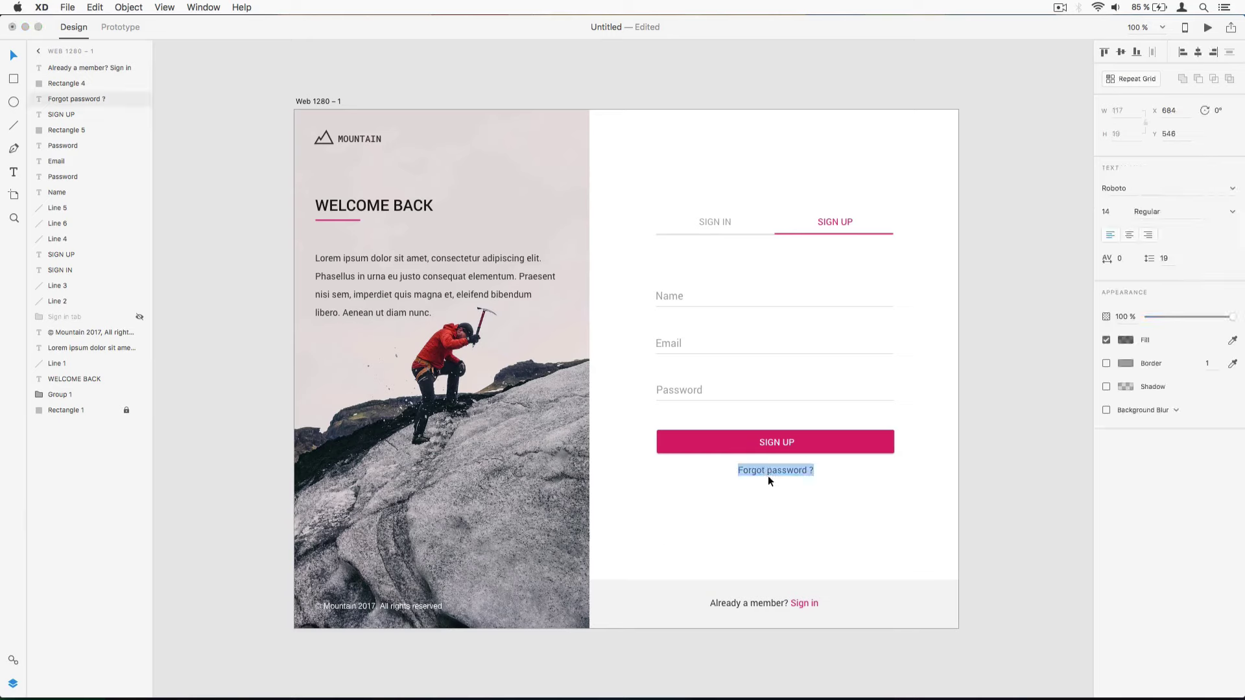
text(By)
text( clicking "Sign)
text( Up")
text( you agree to)
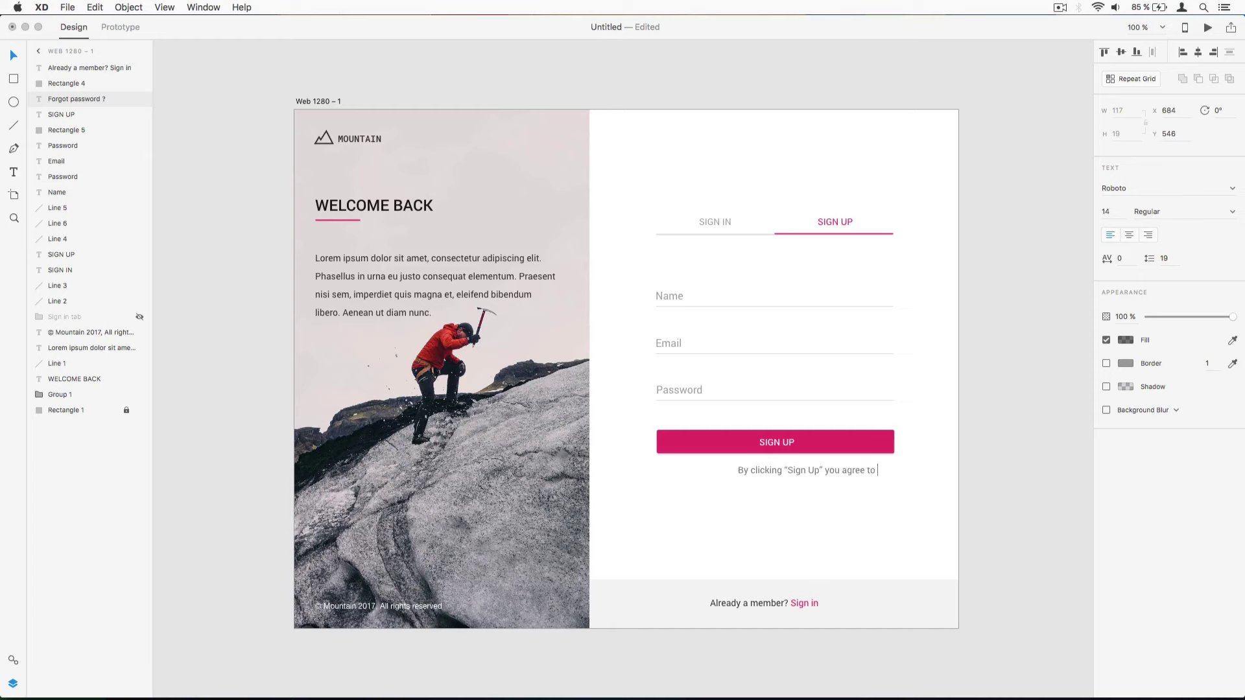
text( the terms and conditions)
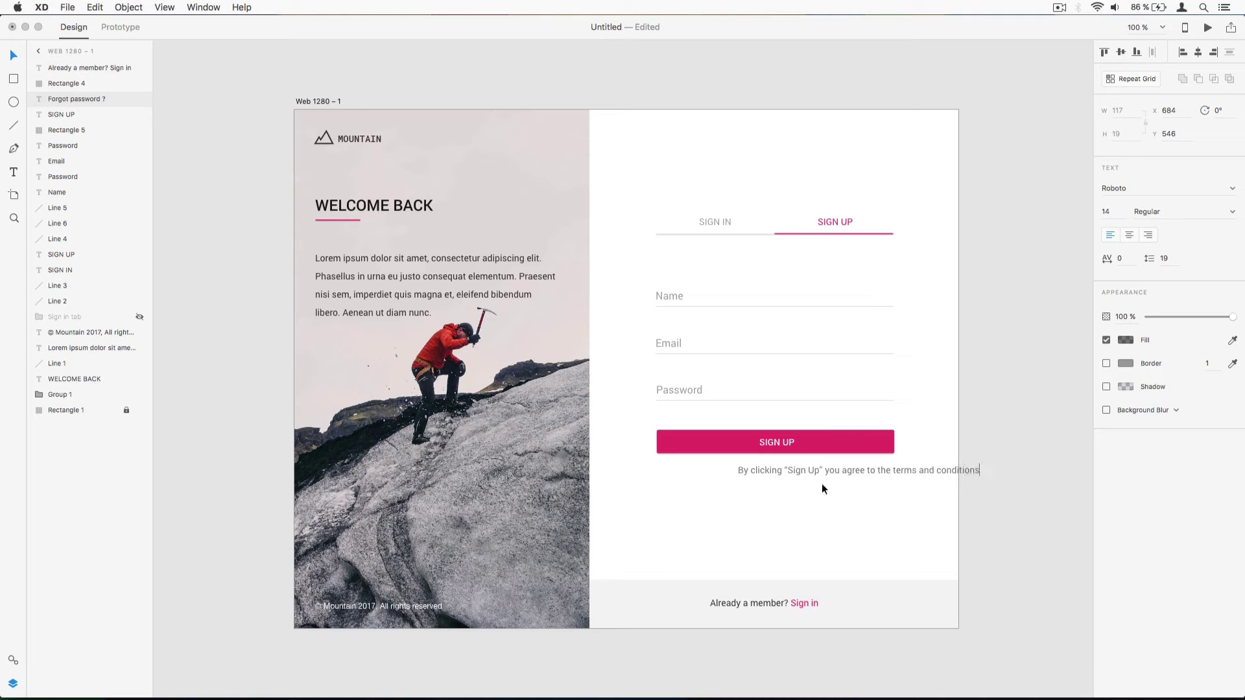
key(Escape)
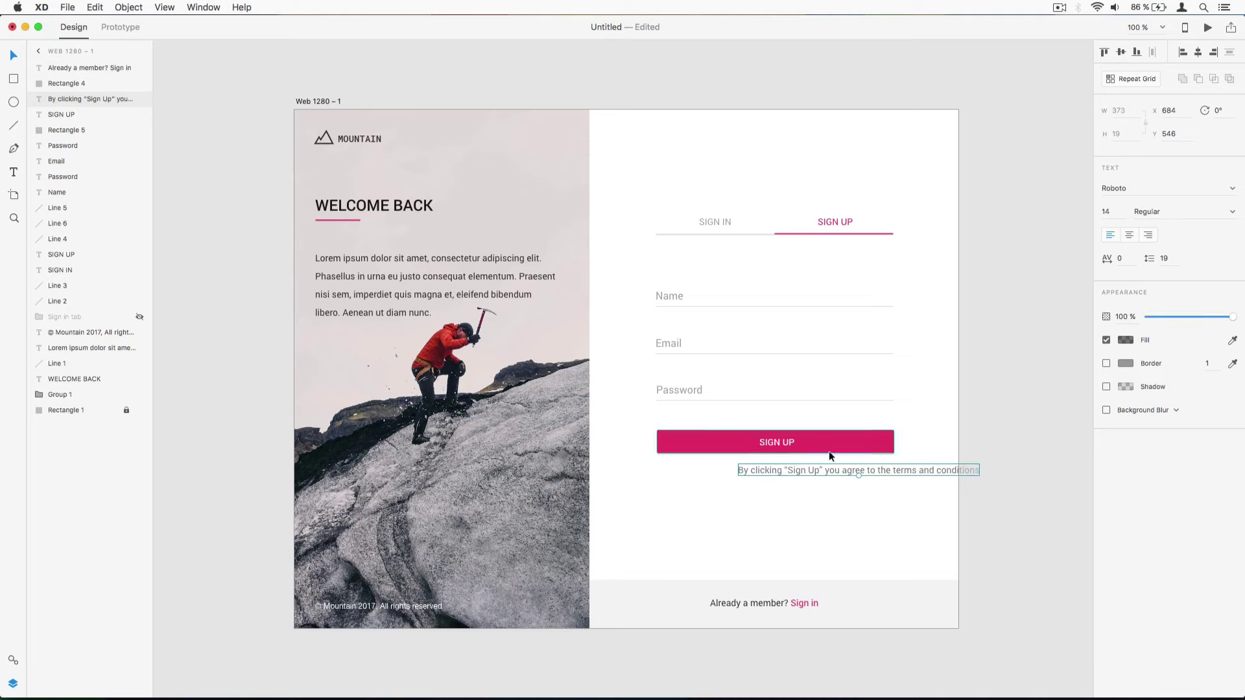
- Set the terms and conditions text to font size 12 and centre it beneath the SIGN UP button
drag(828, 469, 777, 472)
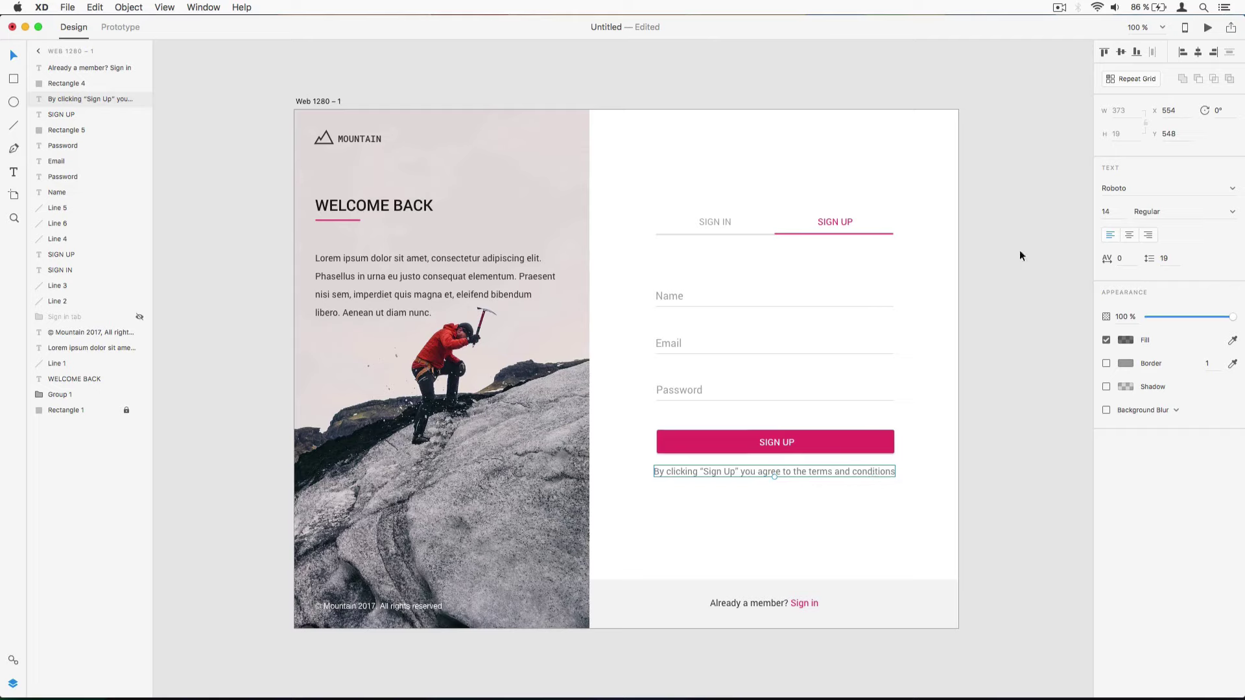
click(1114, 213)
text(12)
key(Return)
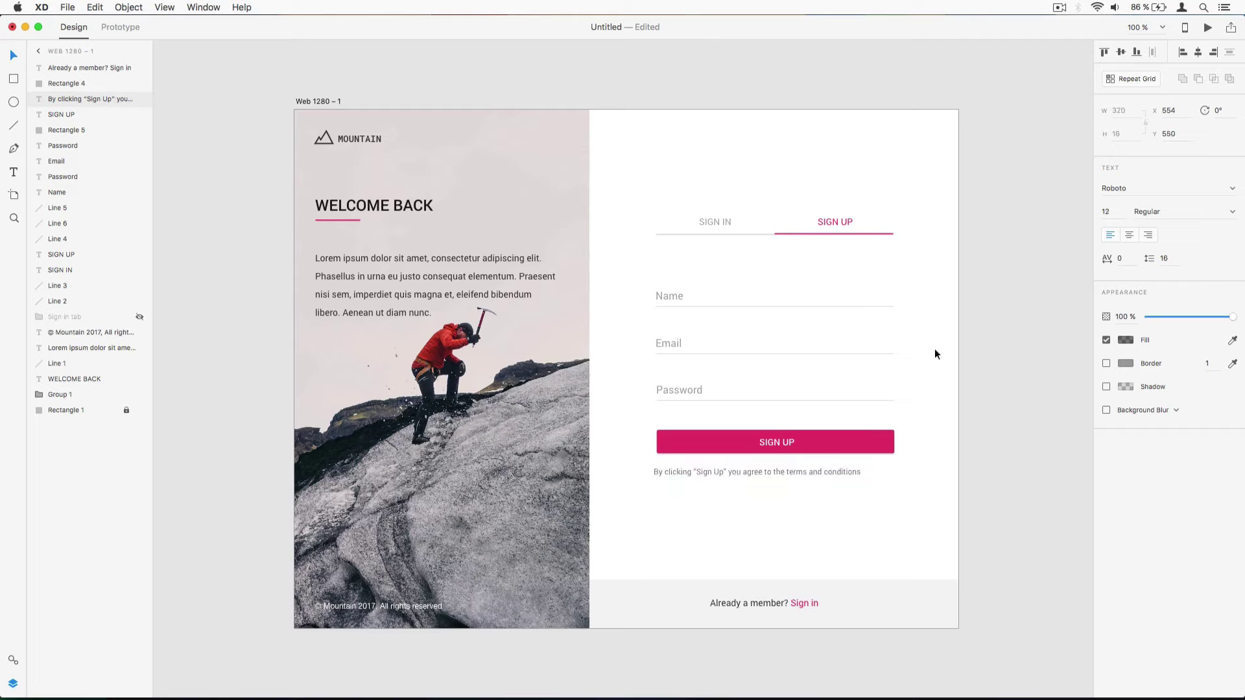
drag(768, 467, 786, 465)
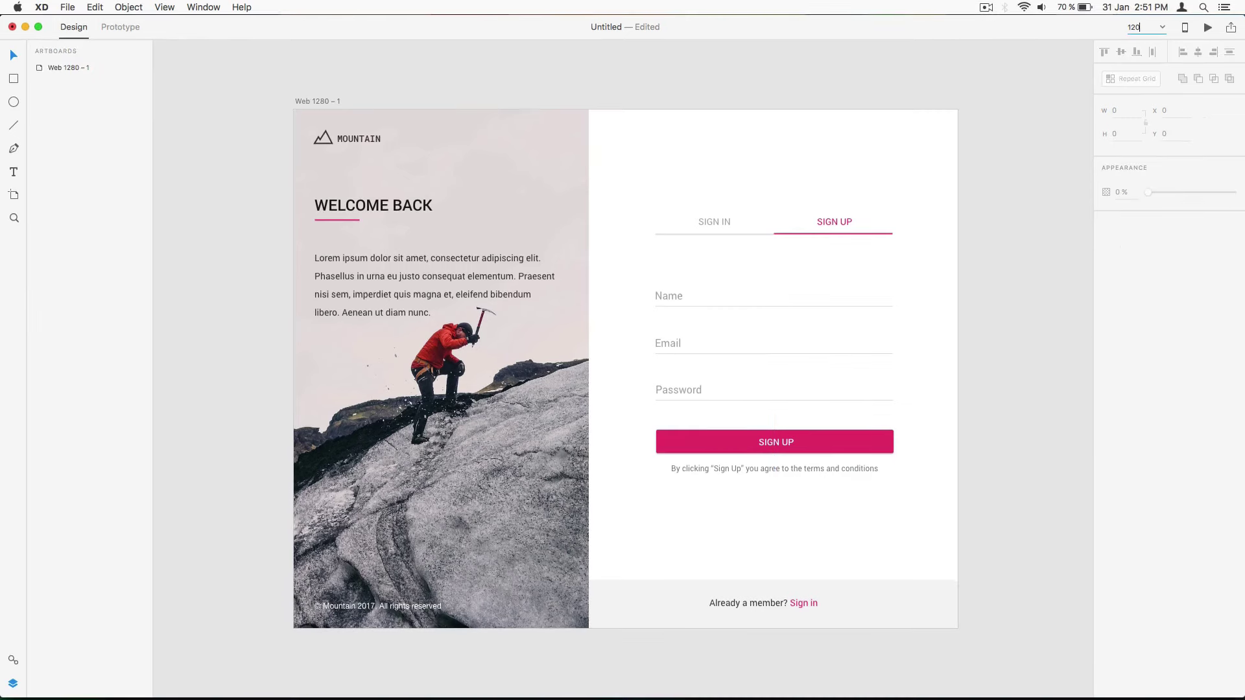
key(super+equal)
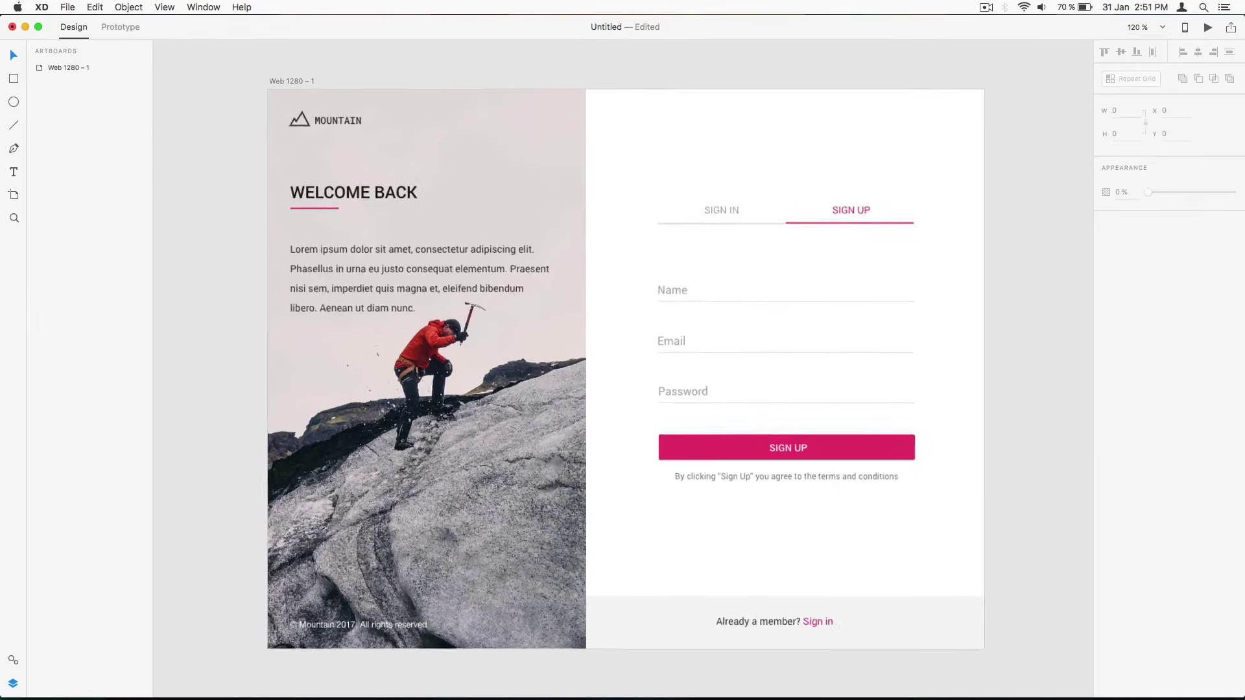